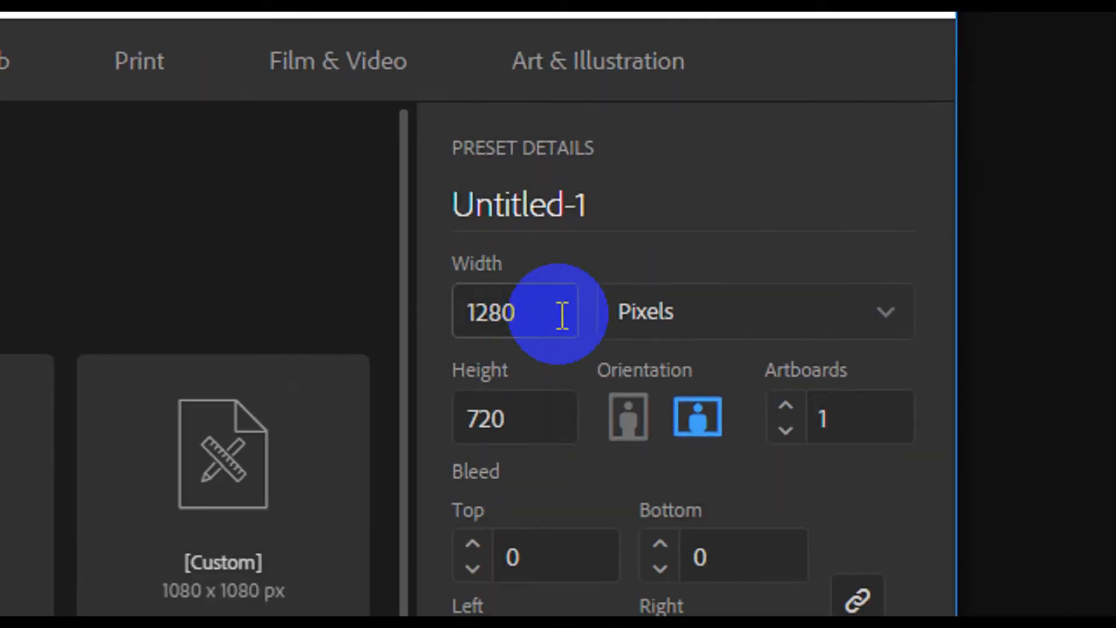
Create a new document 1080 px wide and 1080 px high
left_click_drag(628, 233, 577, 237)
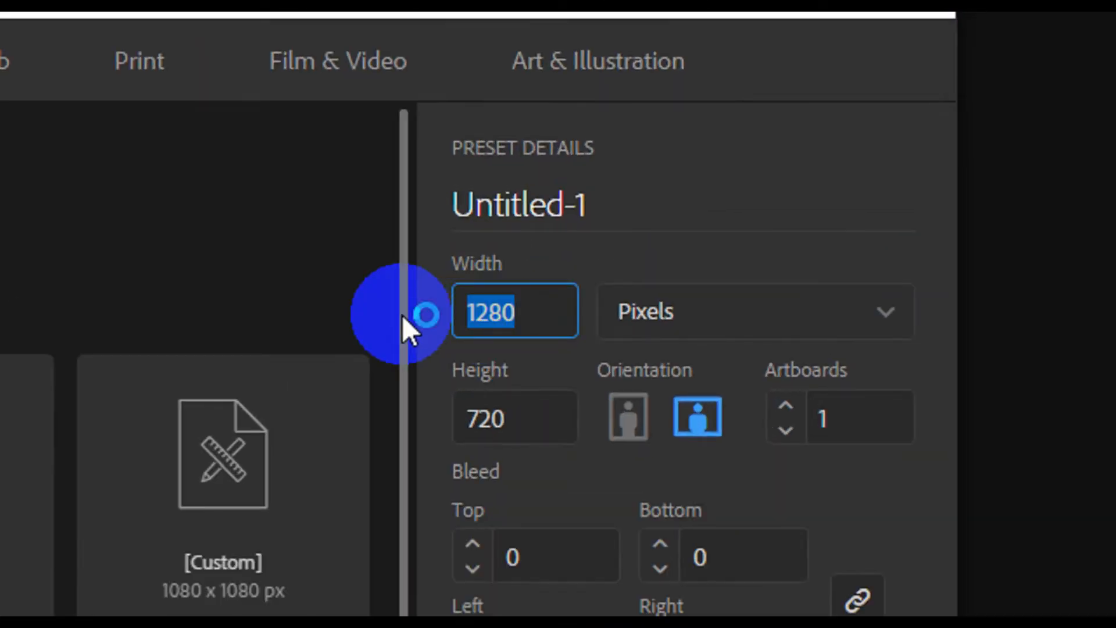
type("1080")
left_click_drag(511, 416, 411, 429)
type("1080")
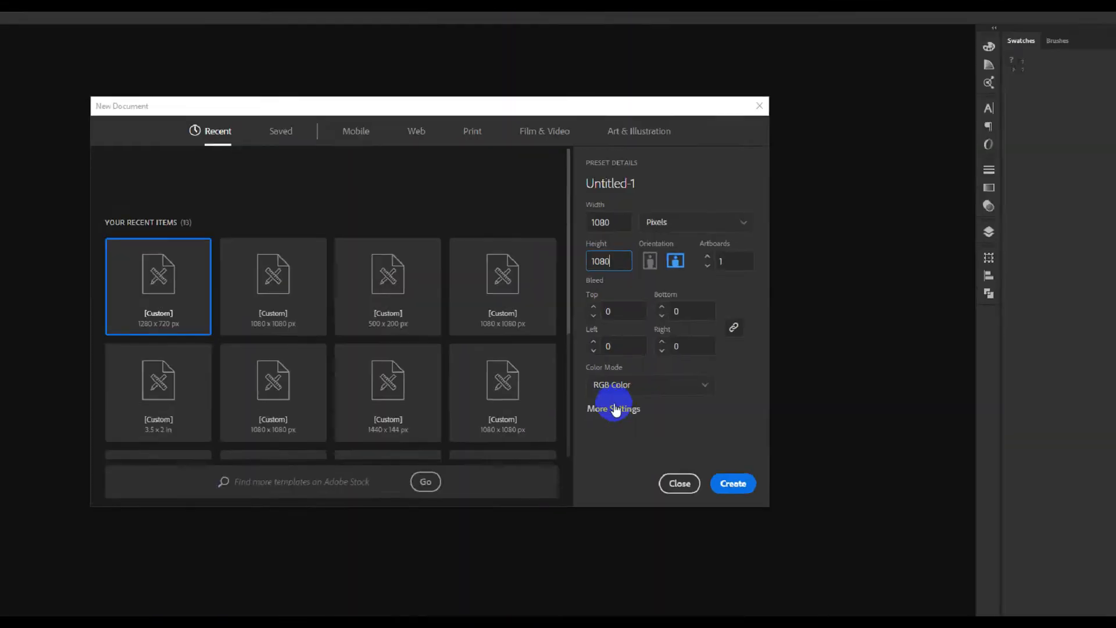
left_click(527, 519)
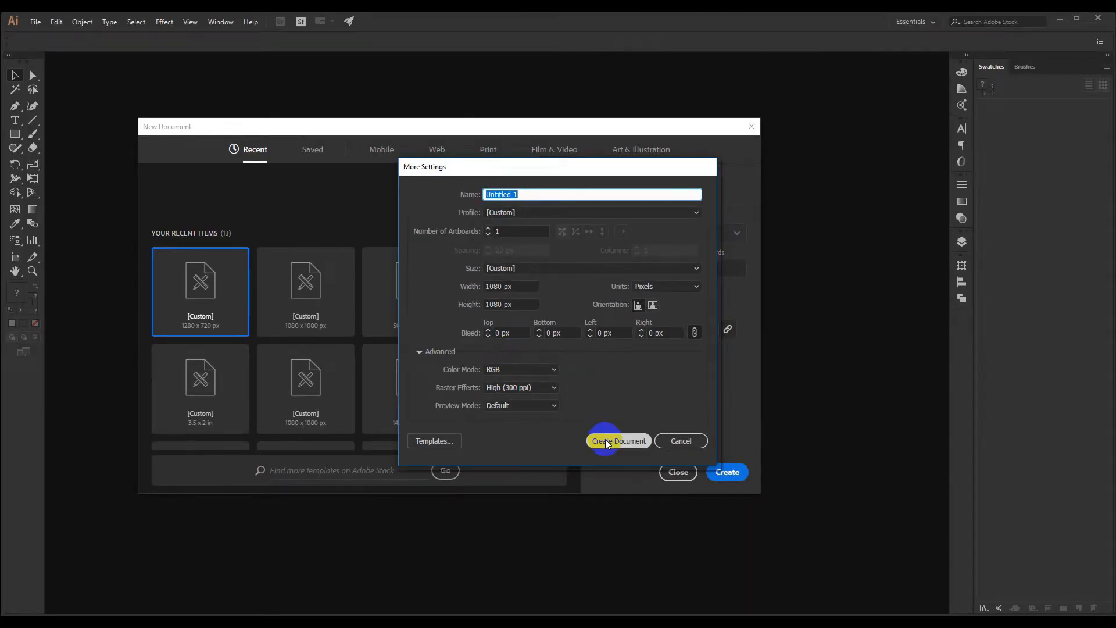
left_click(606, 441)
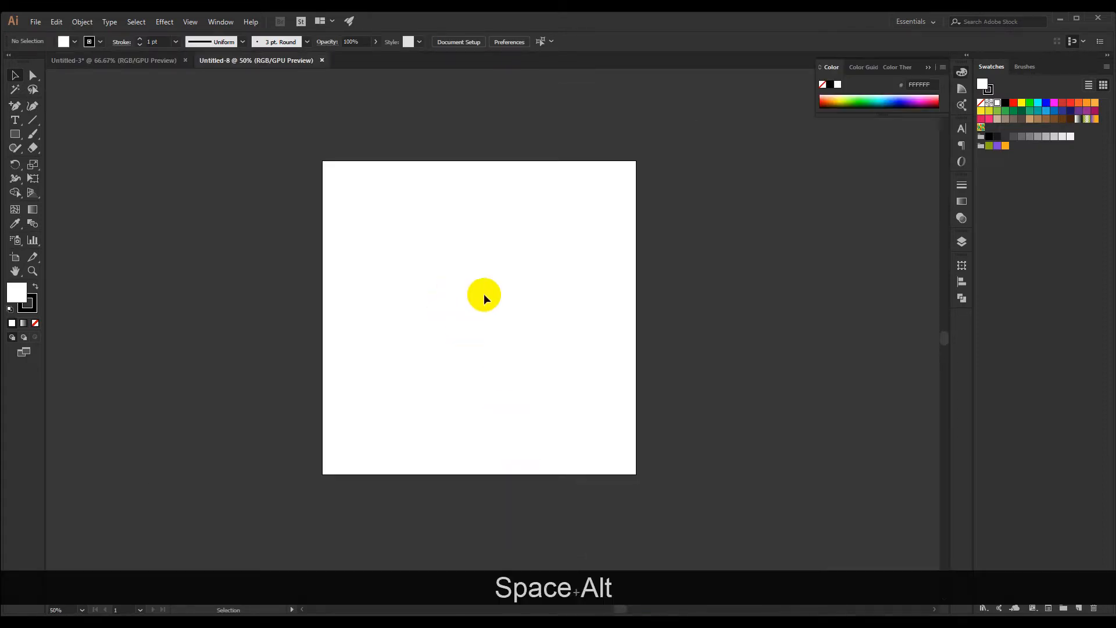
Draw a 1080 x 1080 px rectangle covering the whole artboard and remove its stroke
left_click_drag(484, 294, 417, 298)
key("z")
mouse_move(397, 428)
left_mouse_down()
mouse_move(426, 453)
mouse_move(378, 426)
left_mouse_up()
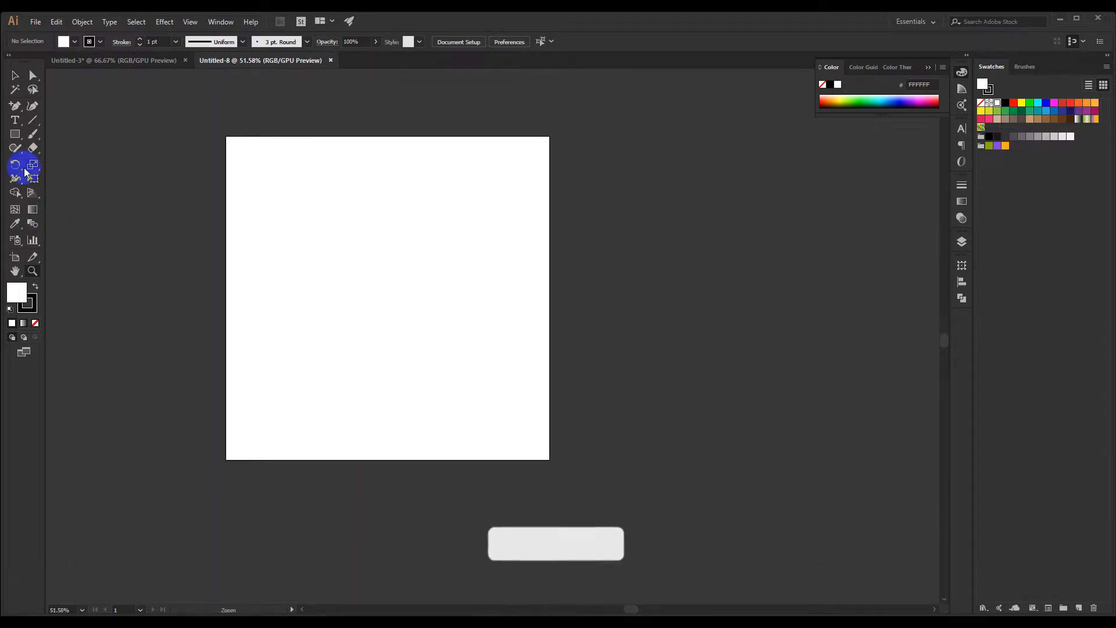
left_click(16, 133)
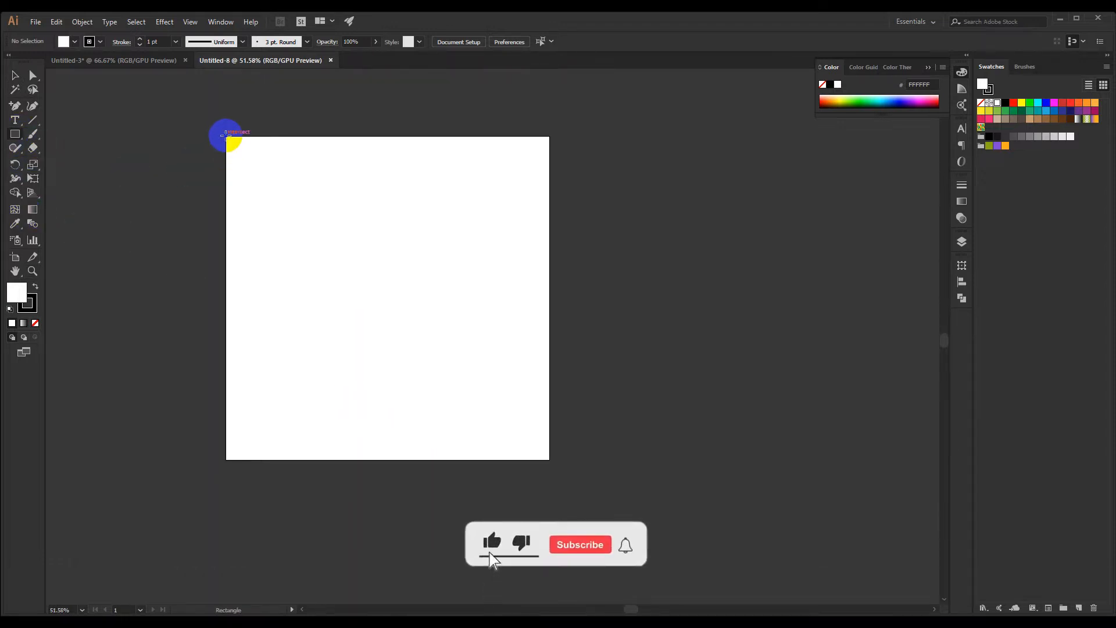
left_click_drag(227, 137, 551, 460)
left_click(14, 77)
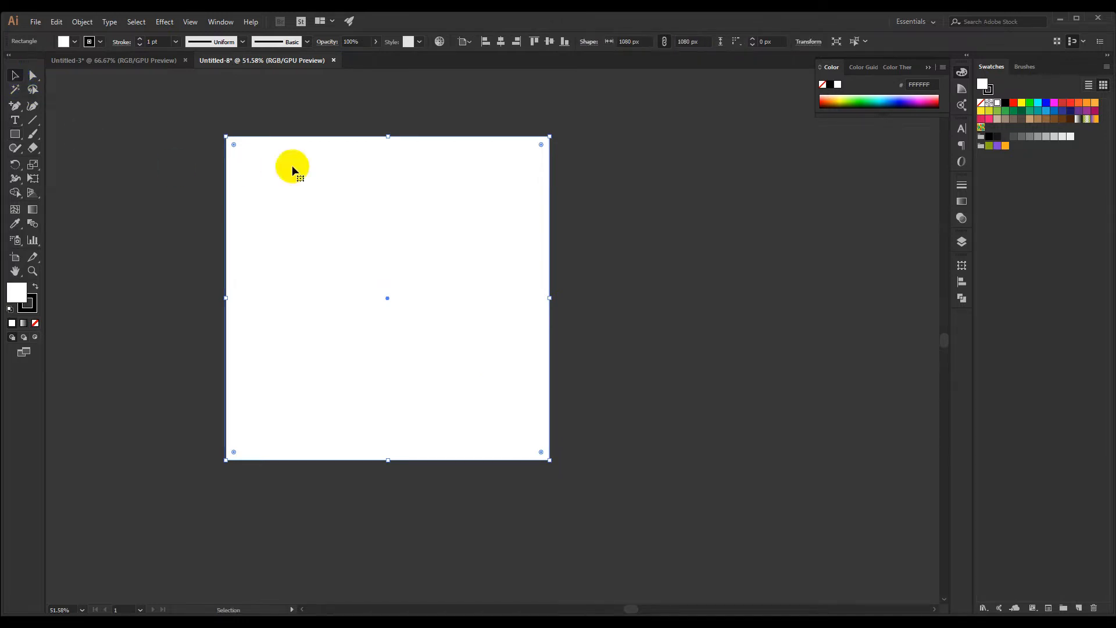
left_click(805, 41)
left_click(805, 43)
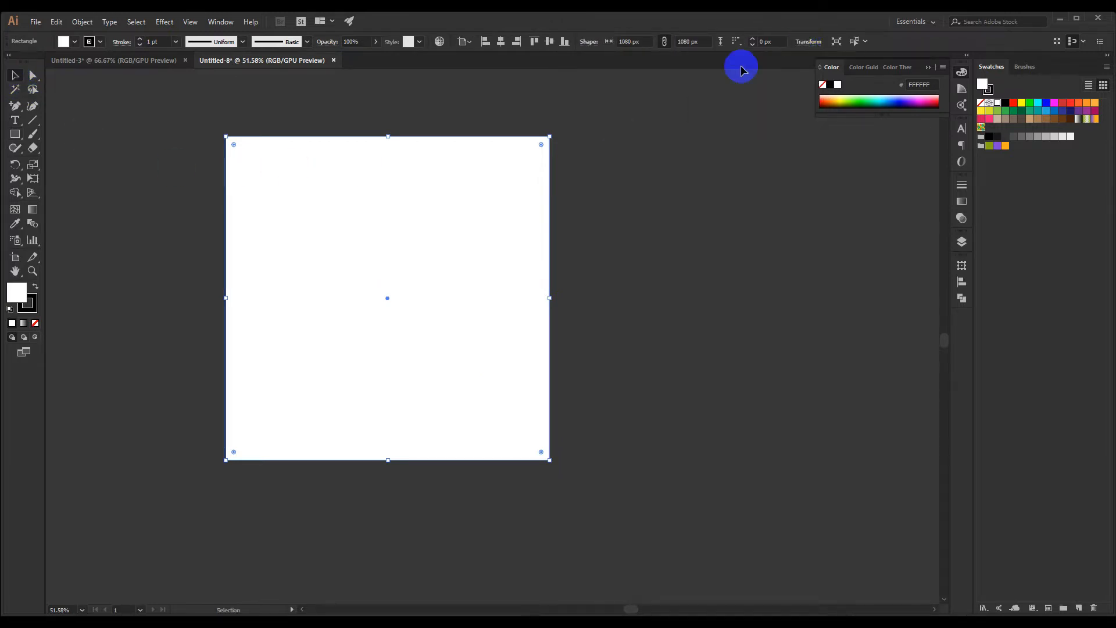
left_click(33, 318)
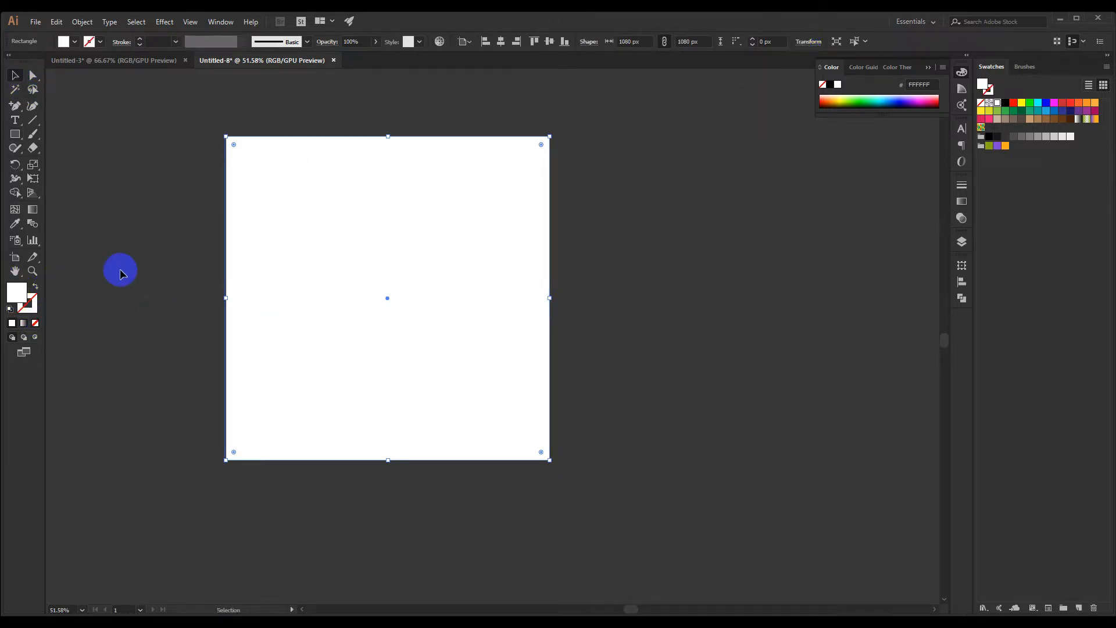
Offset the background rectangle's path by -70 px with Miter joins to create an inner margin square
key("space")
left_click(82, 23)
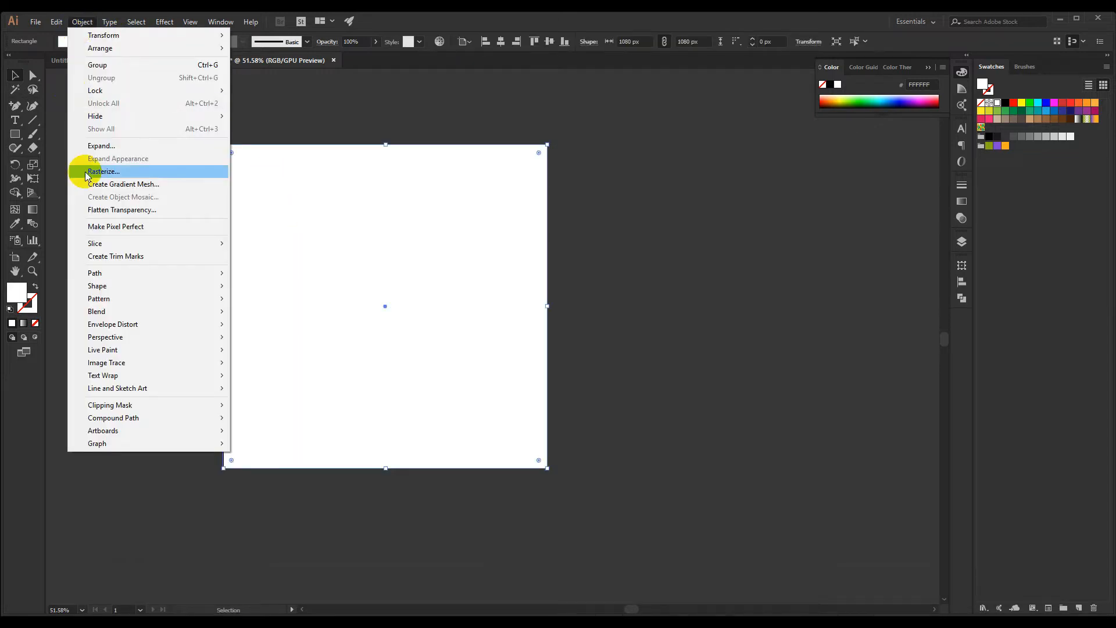
mouse_move(209, 273)
left_click(260, 319)
left_click_drag(669, 196, 680, 184)
left_click(665, 215)
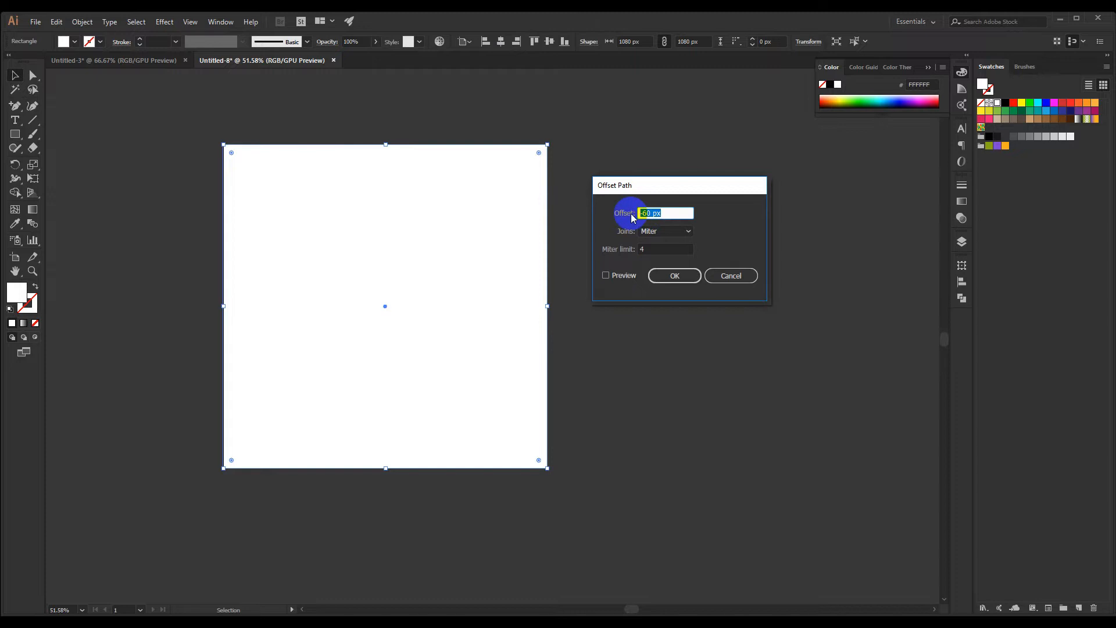
type("-70")
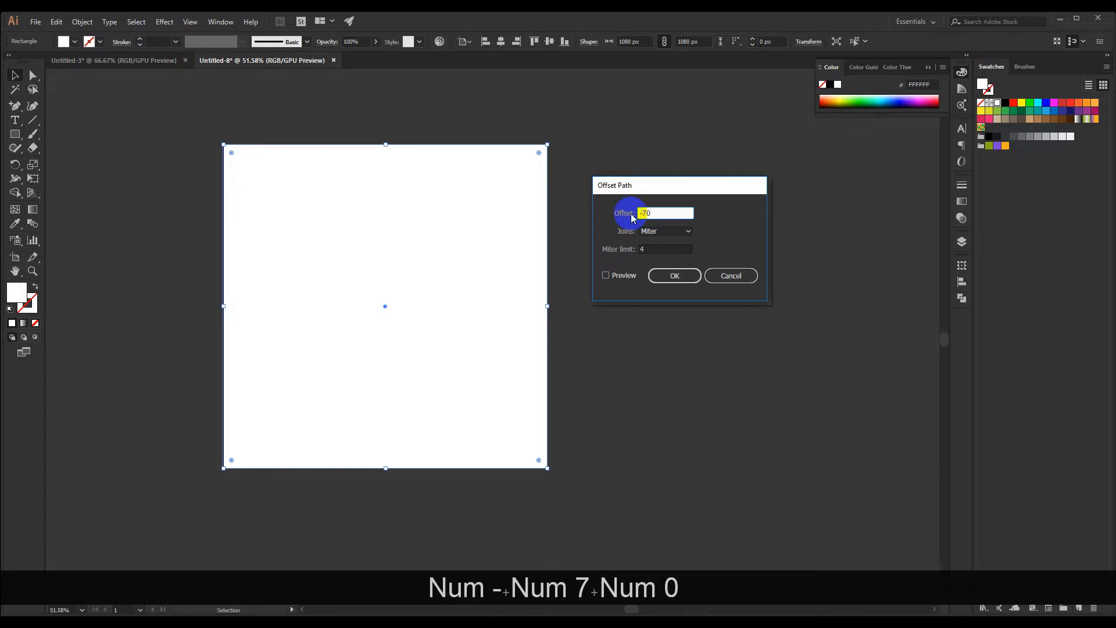
left_click(606, 275)
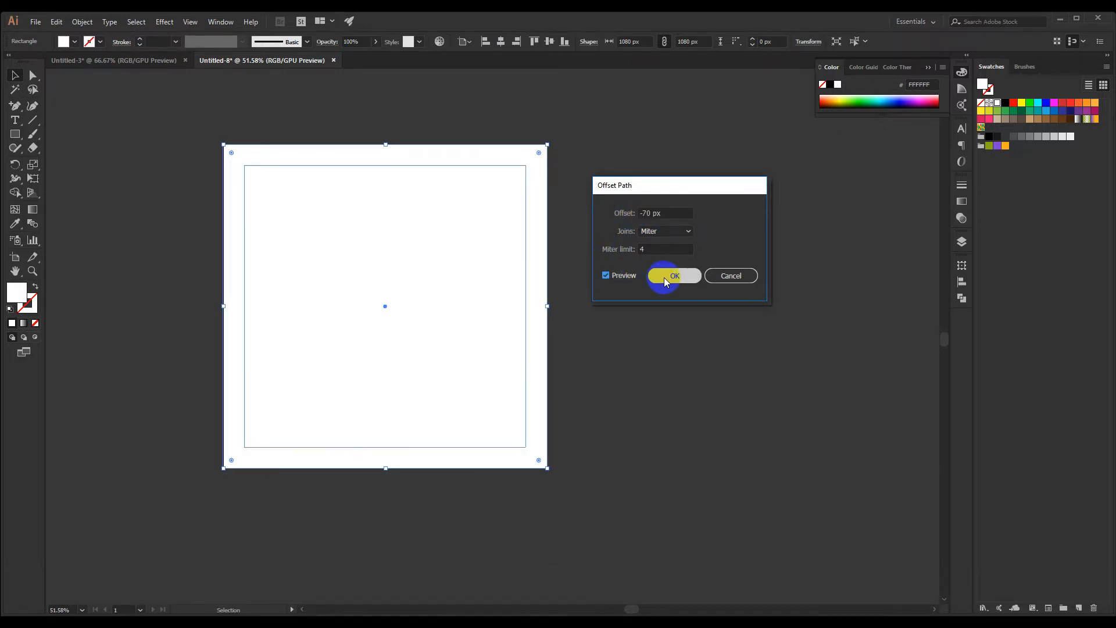
left_click(663, 276)
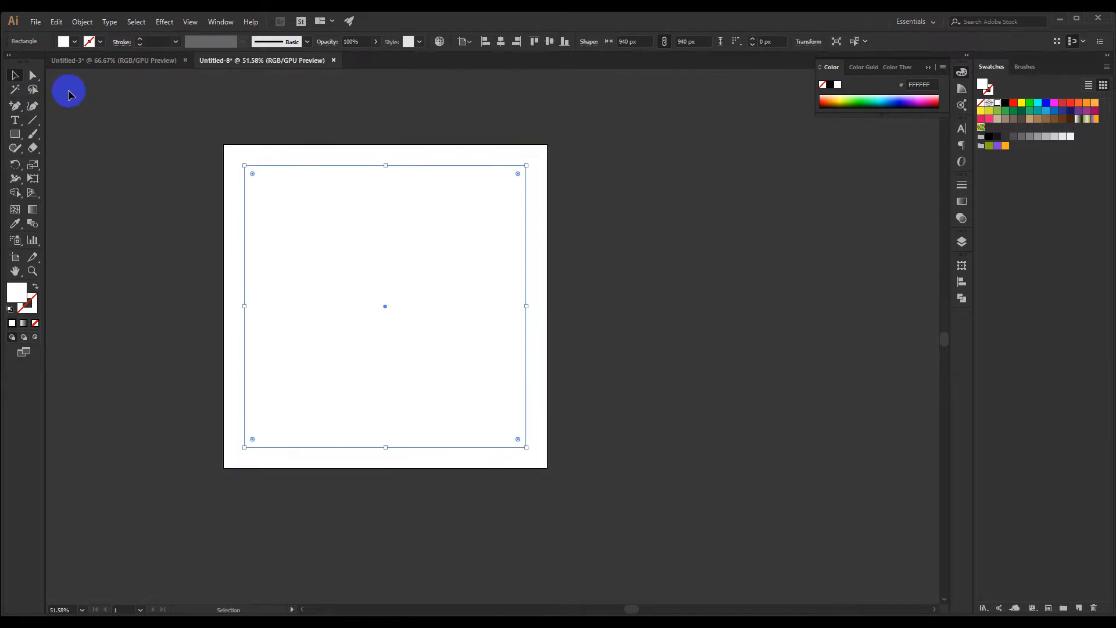
Convert the inner offset square into guides
right_click(276, 249)
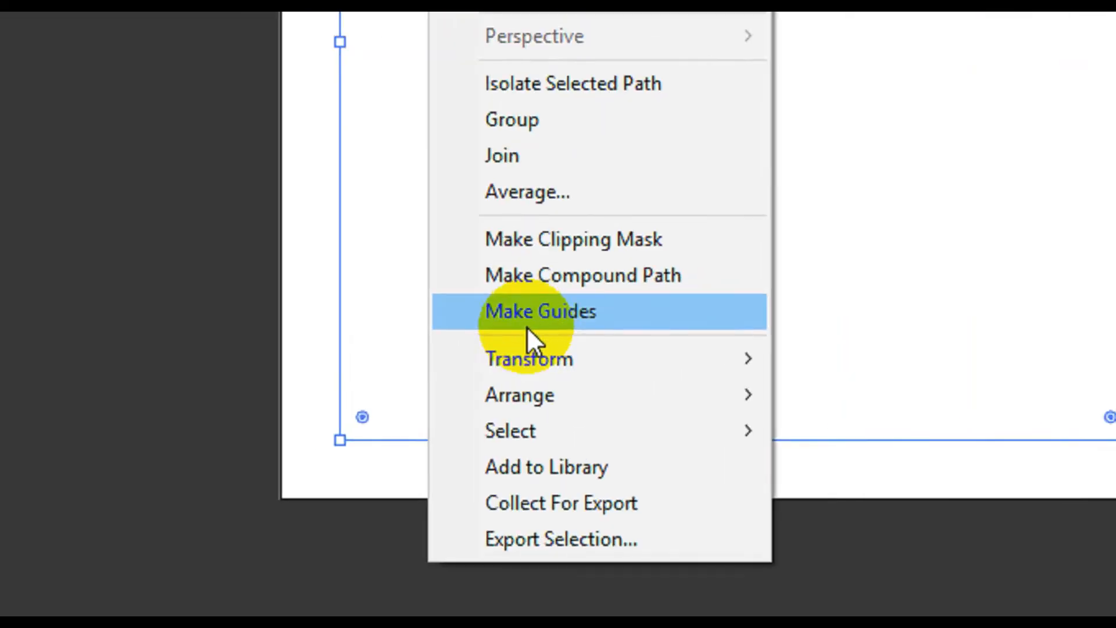
key("F11")
left_click(306, 404)
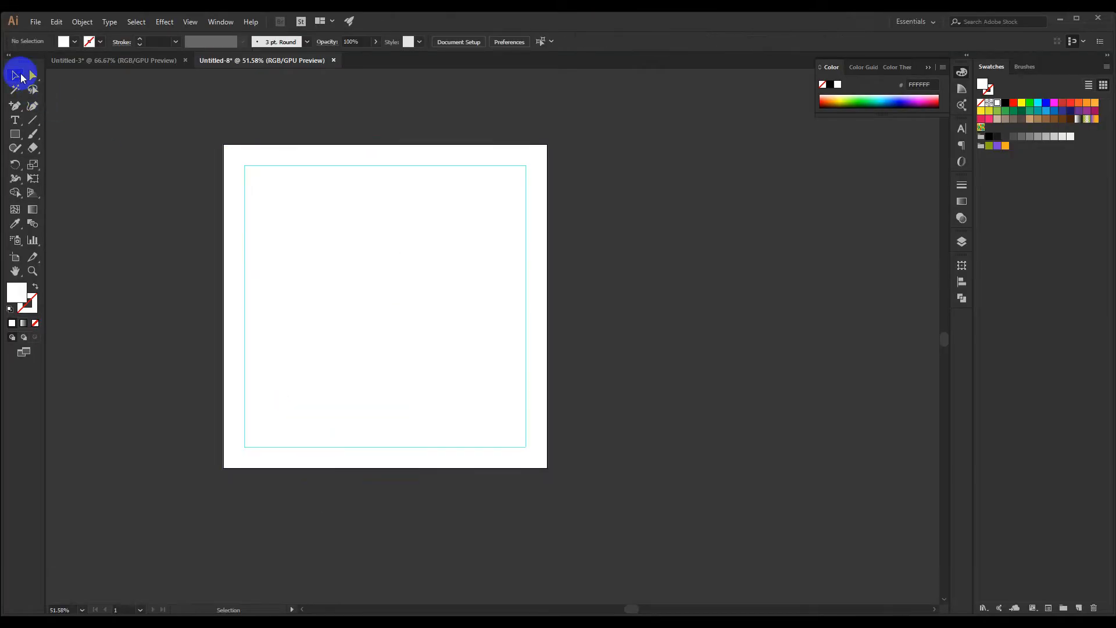
key("space")
left_click_drag(154, 188, 150, 190)
right_click(150, 191)
left_click(124, 275)
key("space")
left_click_drag(285, 248, 538, 274)
key("ctrl+z")
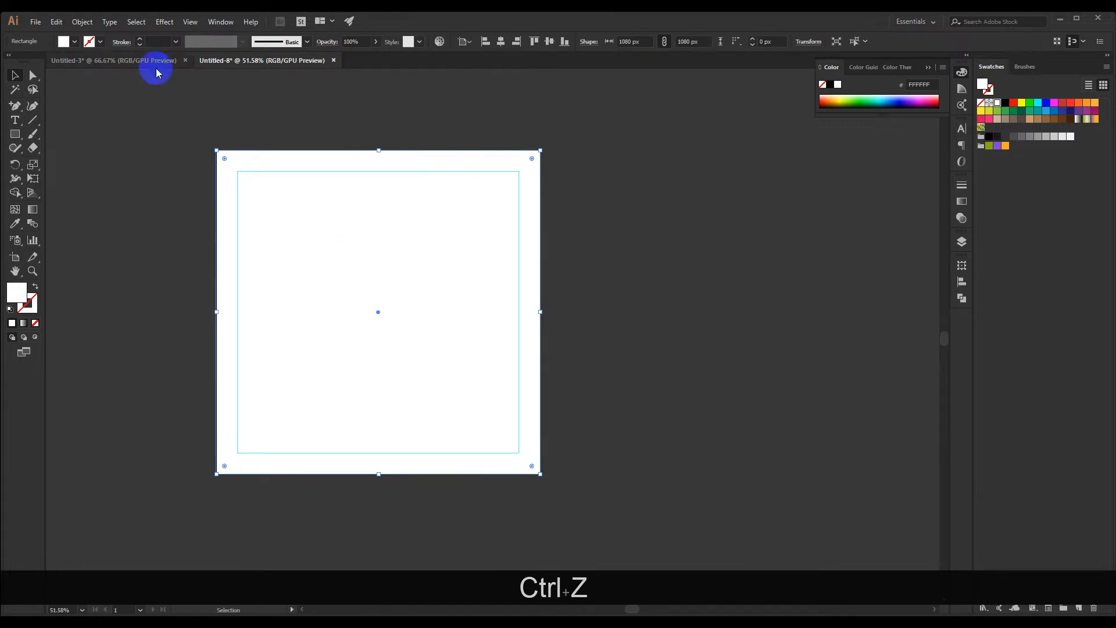
Lock the selected background rectangle
left_click(82, 22)
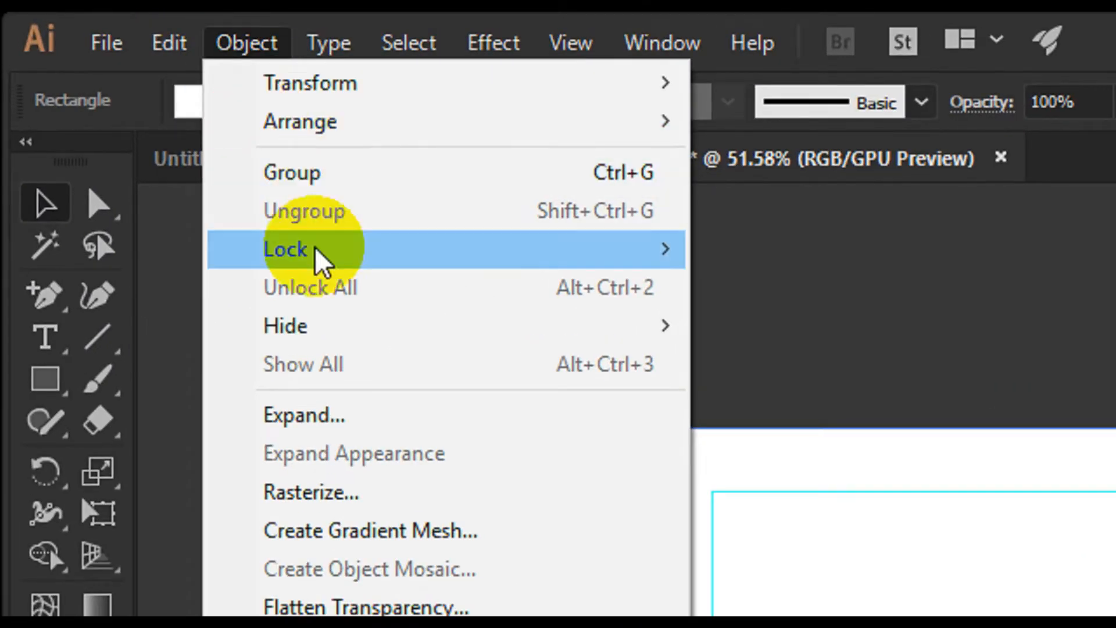
mouse_move(105, 94)
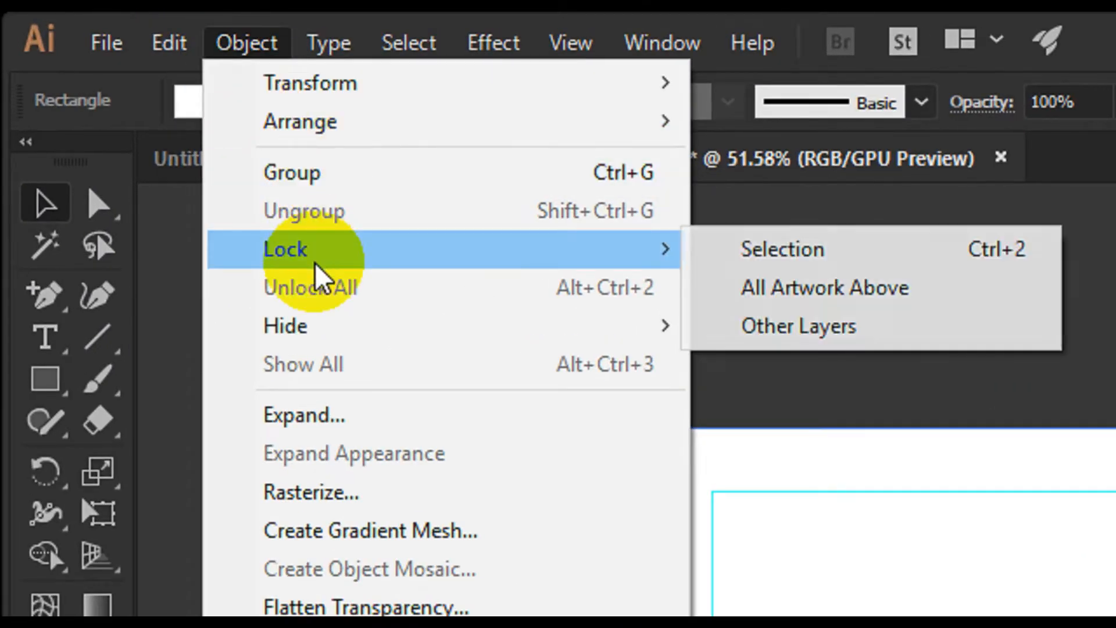
left_click(807, 251)
key("F11")
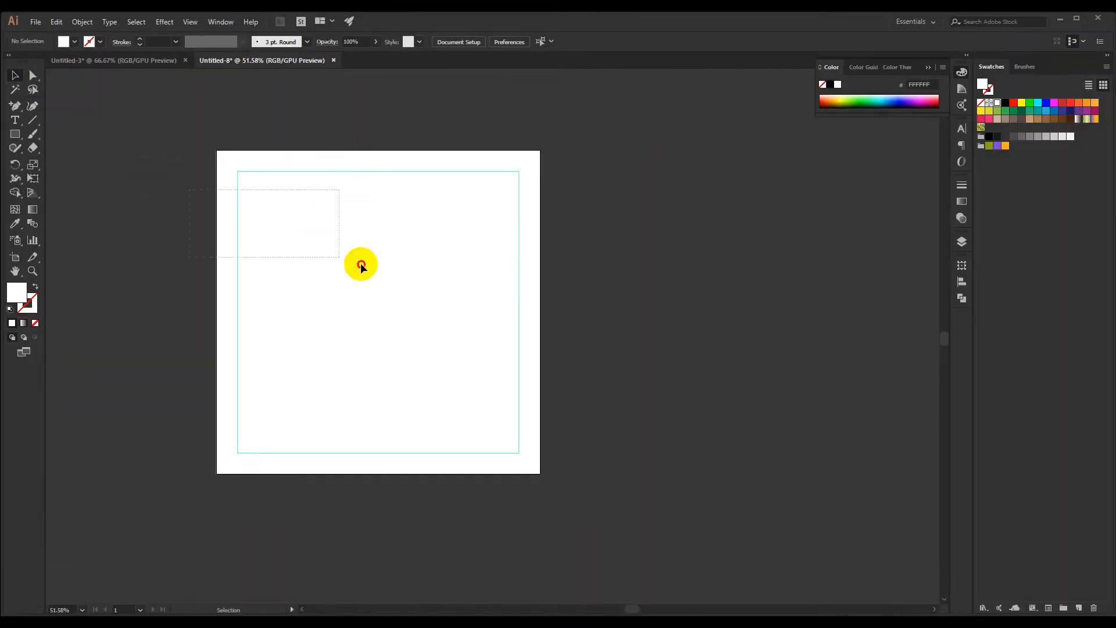
Draw a 1080 x 608 px rectangle across the full width of the artboard's lower part
key("space")
left_click_drag(399, 281, 380, 263)
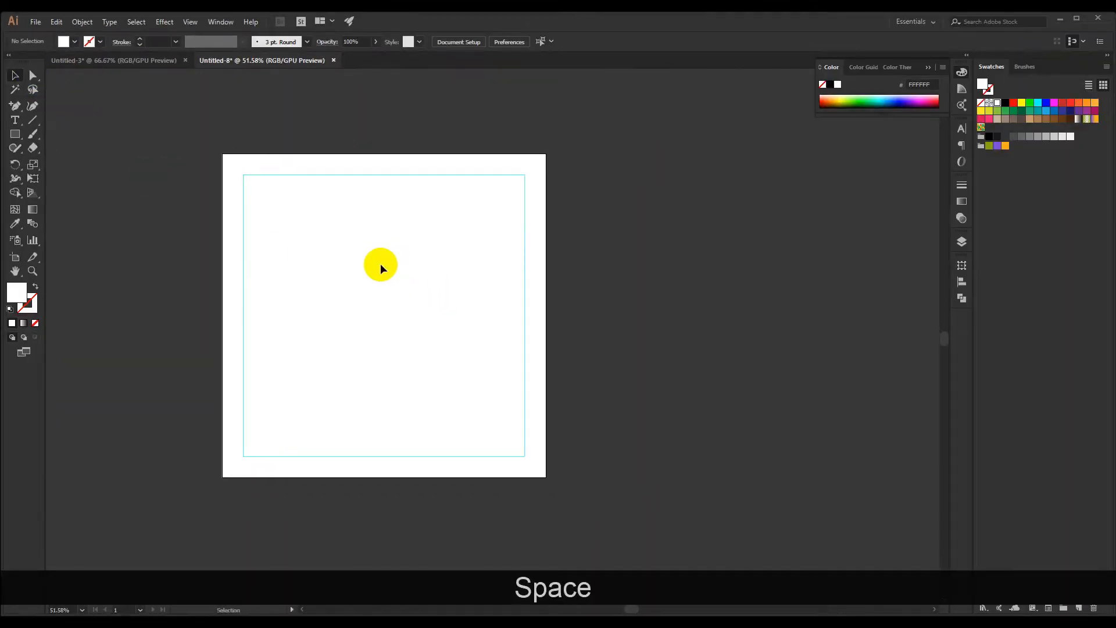
left_click(15, 134)
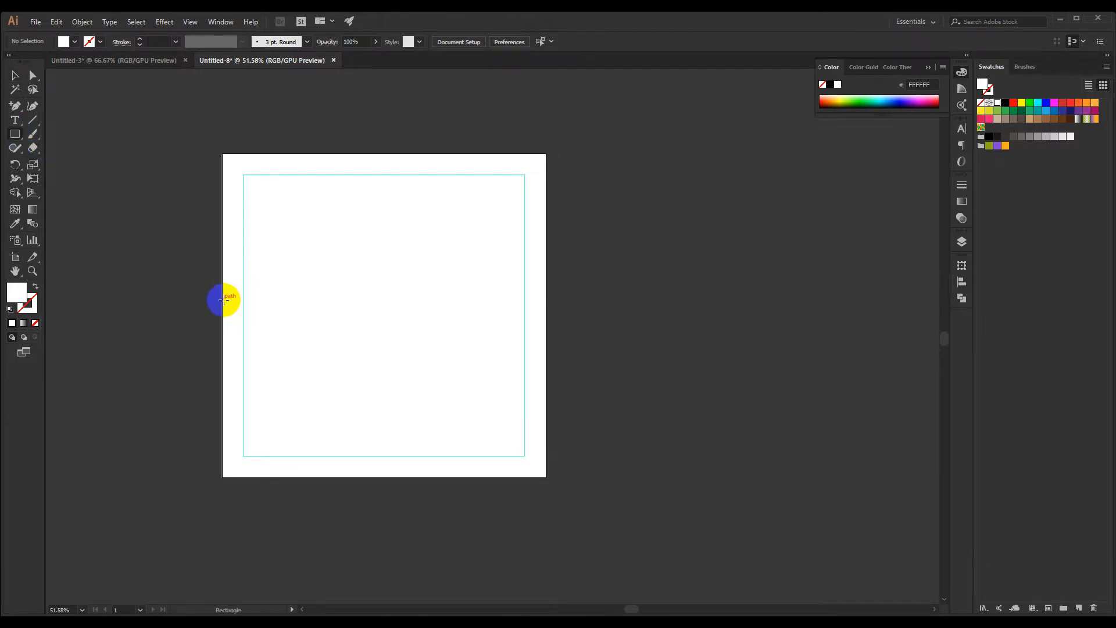
left_click_drag(226, 299, 546, 476)
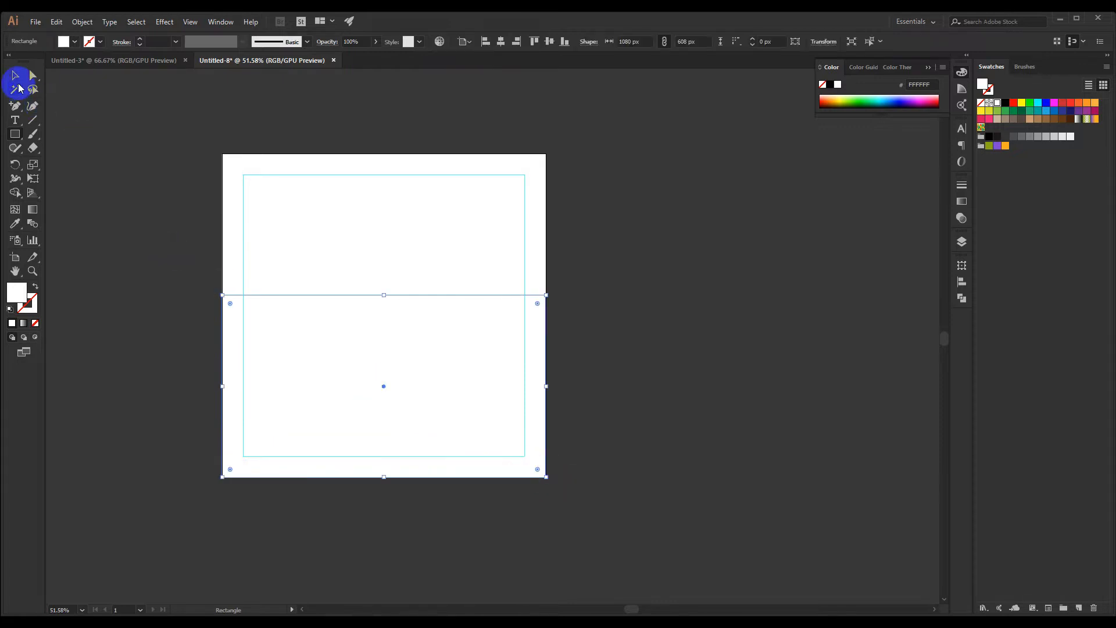
left_click(15, 75)
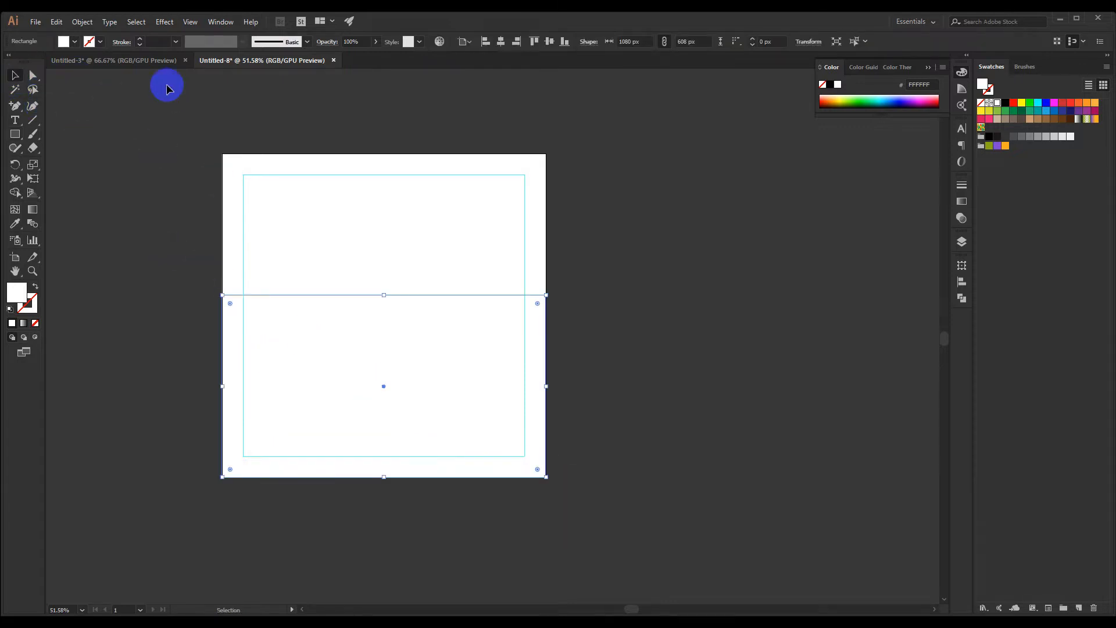
Bring the orange-red and dark grey sample squares from the Untitled-3 document into this one, beside the artboard
left_click(142, 64)
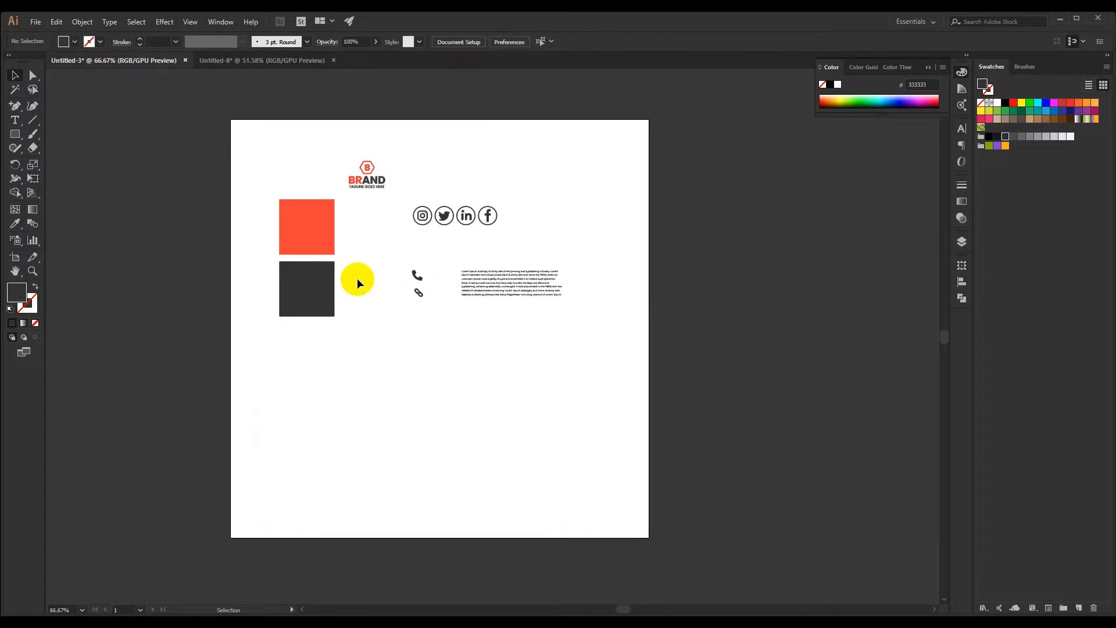
left_click(313, 231)
left_click(312, 289, "shift")
left_click_drag(301, 223, 618, 349)
left_click(494, 344)
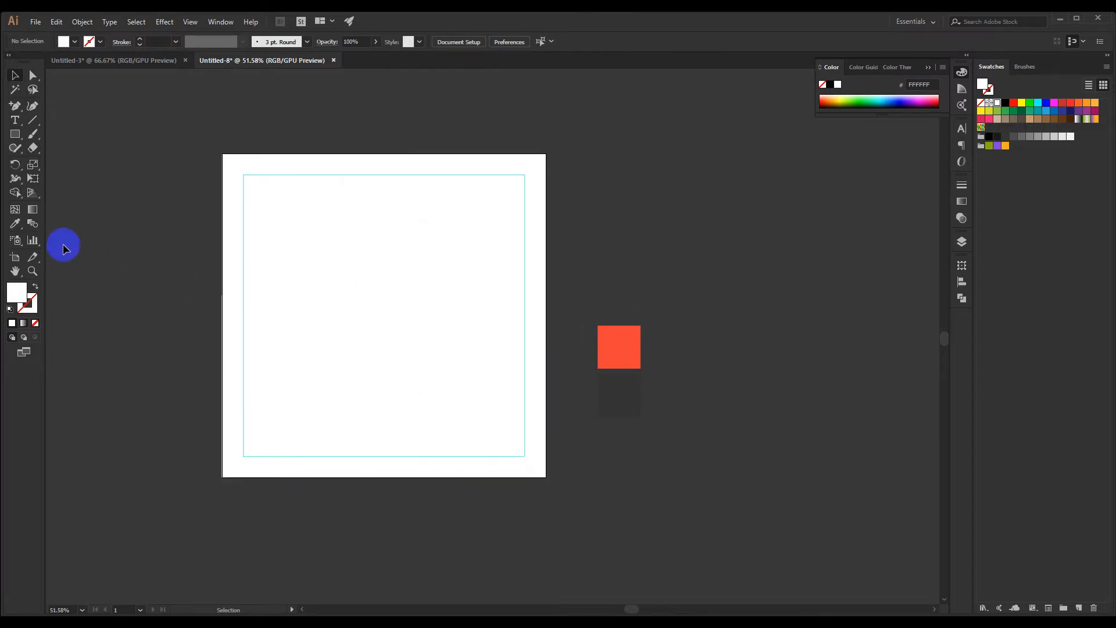
Fill the lower rectangle with the orange-red color sampled from the square beside the artboard
left_click(618, 344)
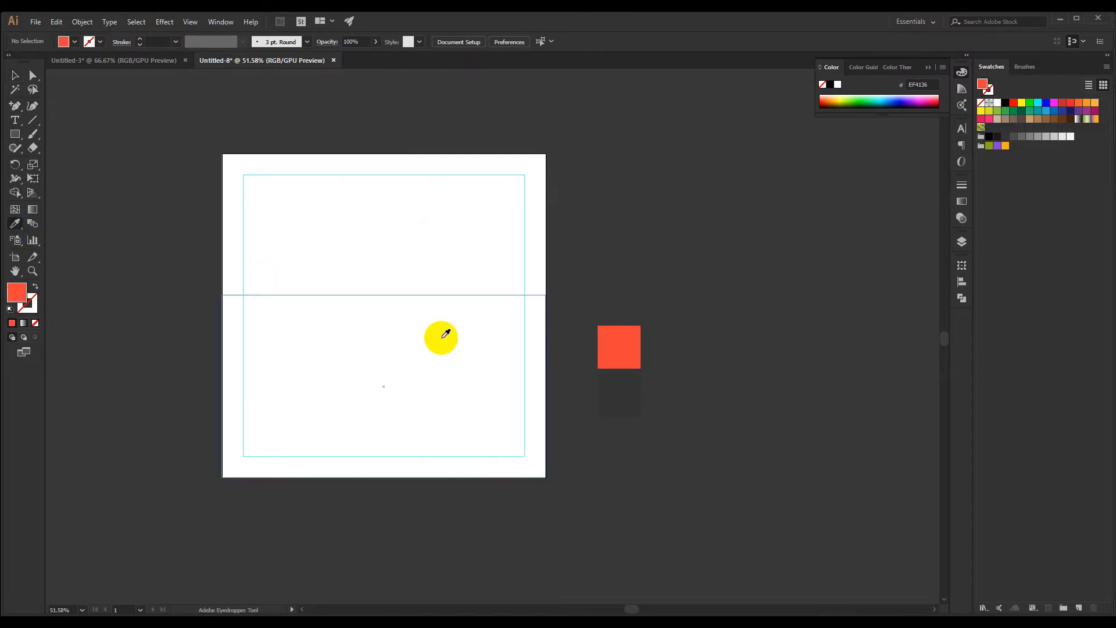
left_click(399, 352, "alt")
left_click(16, 75)
Add an anchor point at the middle of the orange-red rectangle's top edge and move it straight down to the bottom guide, forming a V notch
key("space")
left_click_drag(151, 172, 135, 166)
left_click(294, 314)
left_click(15, 107)
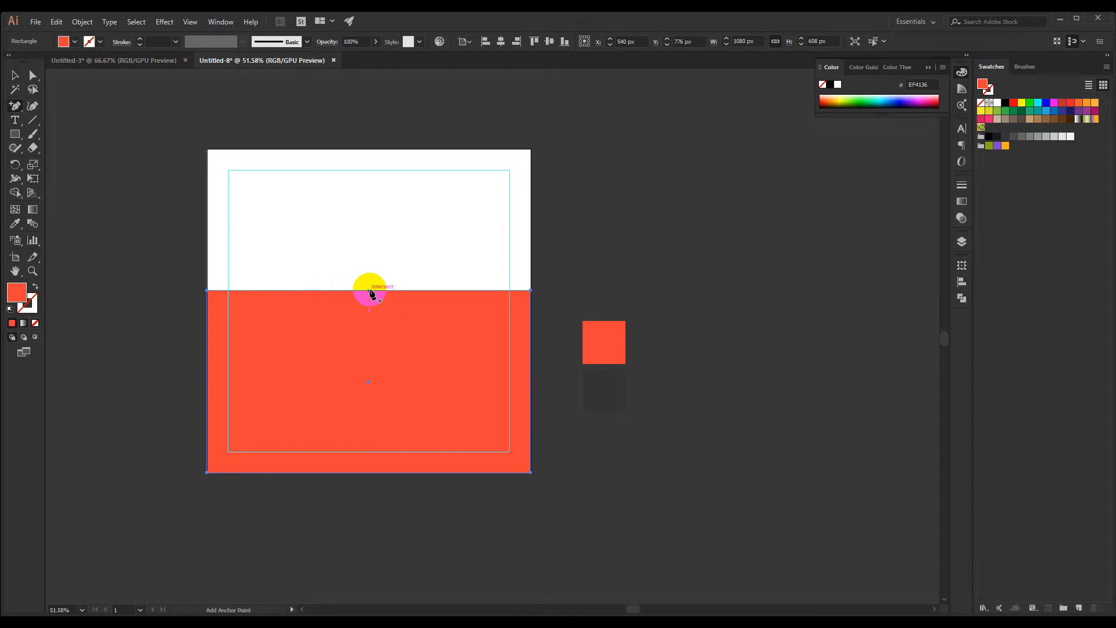
left_click(369, 290)
left_click_drag(371, 297, 378, 451)
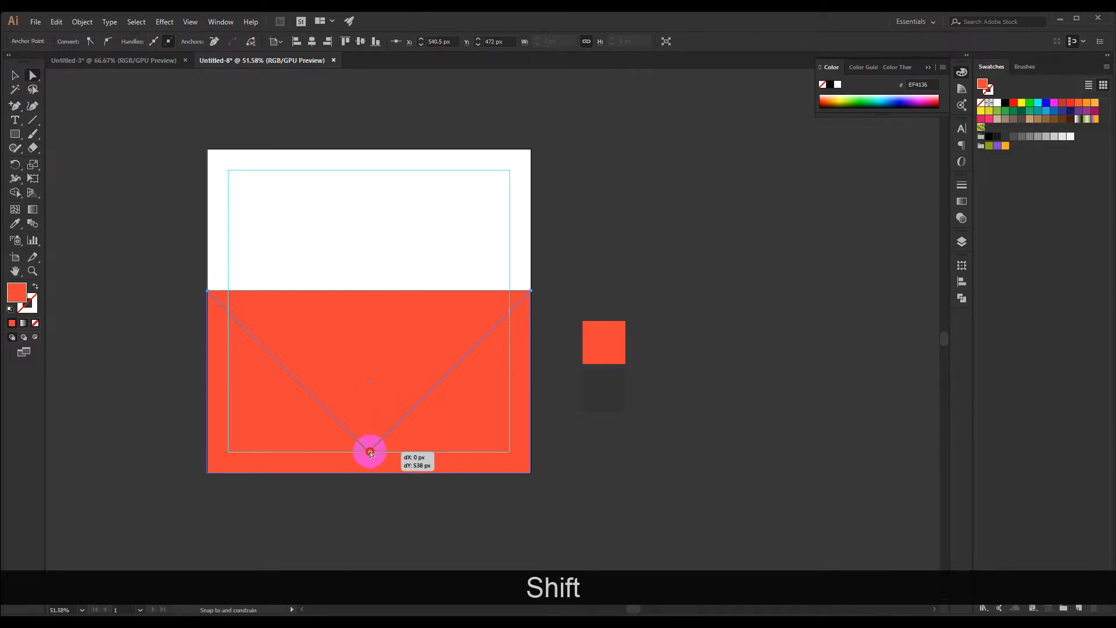
left_click_drag(369, 453, 369, 452)
left_click(16, 76)
left_click(123, 120)
Draw a square of about 368 px, rotated into a diamond and horizontally centered above the tip of the V notch
key("space")
left_click_drag(208, 185, 217, 173)
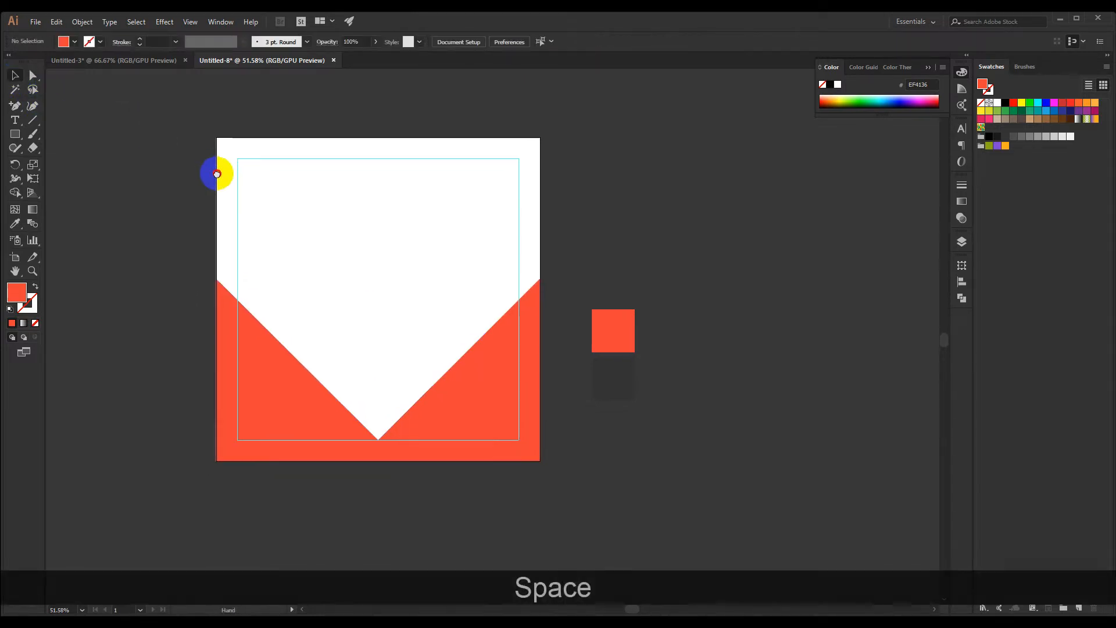
left_click(16, 134)
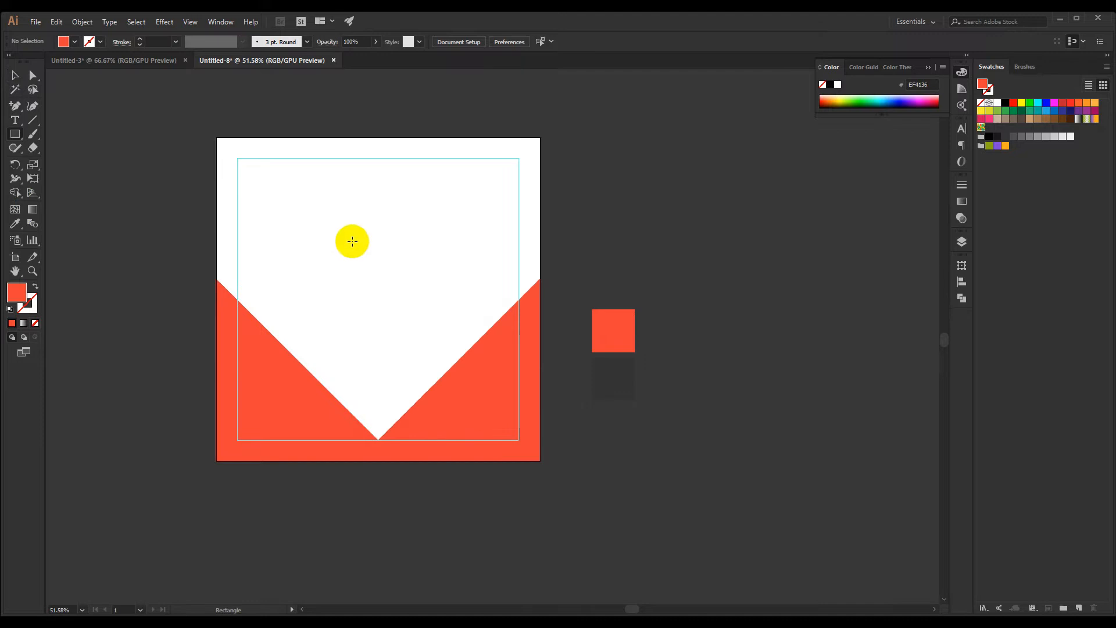
left_click_drag(365, 246, 421, 296)
left_click_drag(442, 188, 367, 359)
left_click(430, 295)
scroll(381, 401, "up", 2)
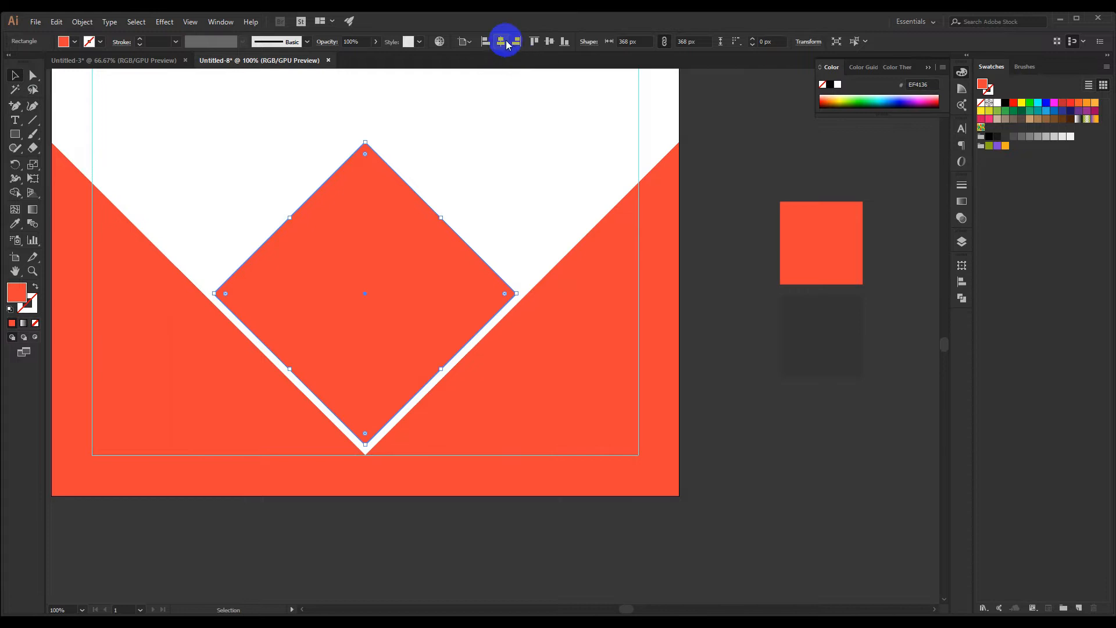
left_click_drag(381, 331, 375, 247)
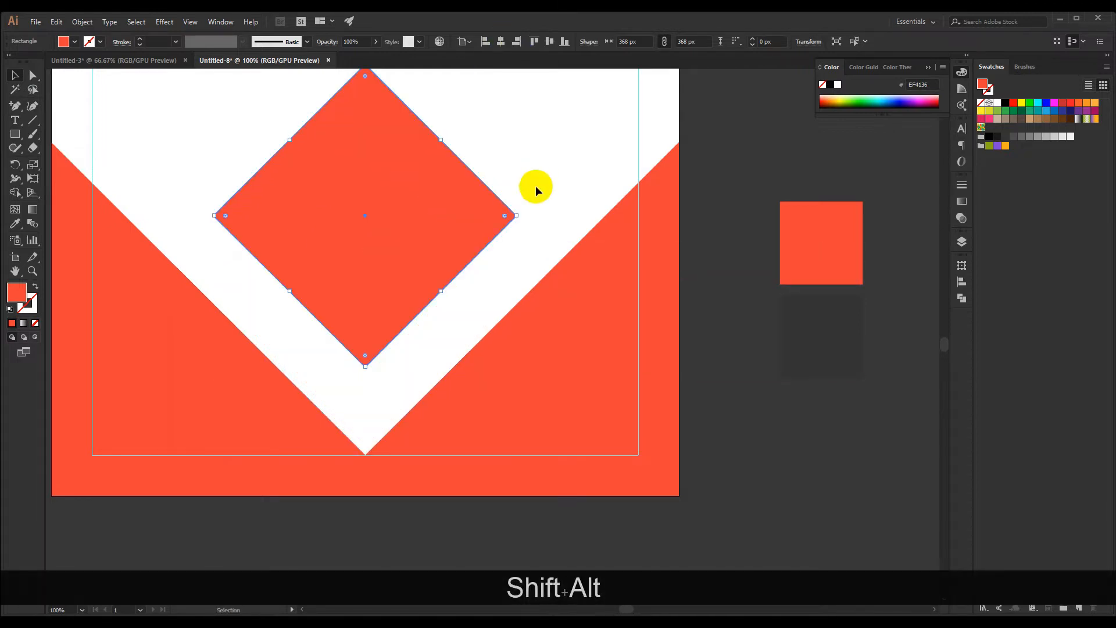
Duplicate the diamond straight upward, overlapping the original, with the copy centered at about X 540 px, Y 472 px
scroll(537, 172, "down", 2)
left_click_drag(540, 155, 479, 205)
scroll(443, 228, "up", 1)
scroll(436, 229, "down", 1)
left_click(400, 260)
left_click_drag(412, 250, 426, 197)
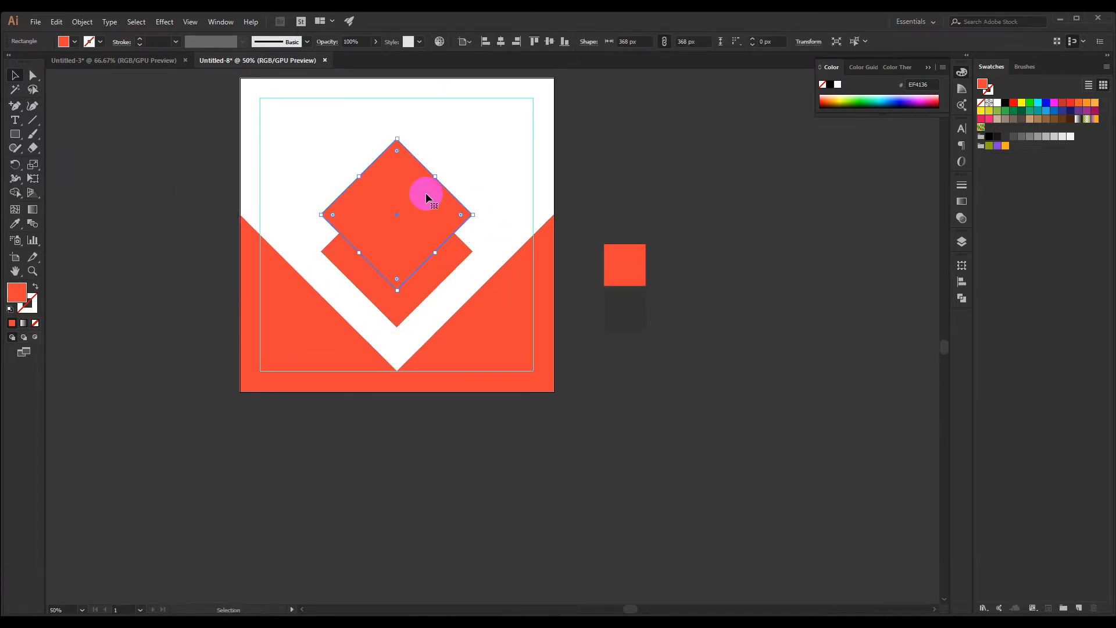
Fill the upper diamond with the dark grey sampled from the square beside the artboard and send it behind the orange-red diamond
key("i")
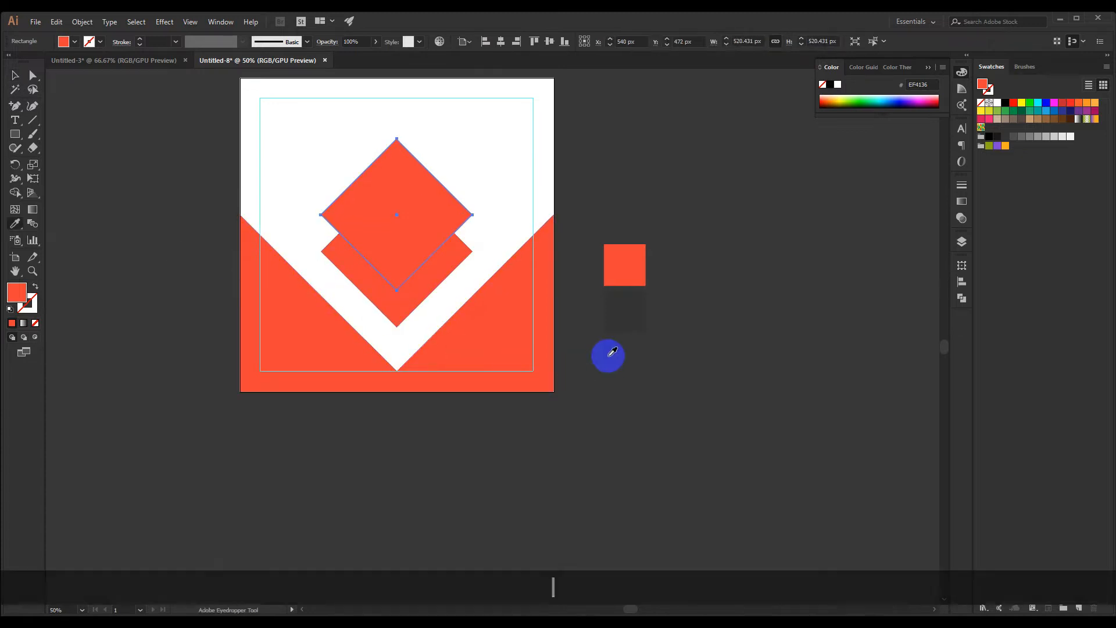
left_click(607, 316)
left_click(33, 76)
left_click_drag(137, 121, 132, 132)
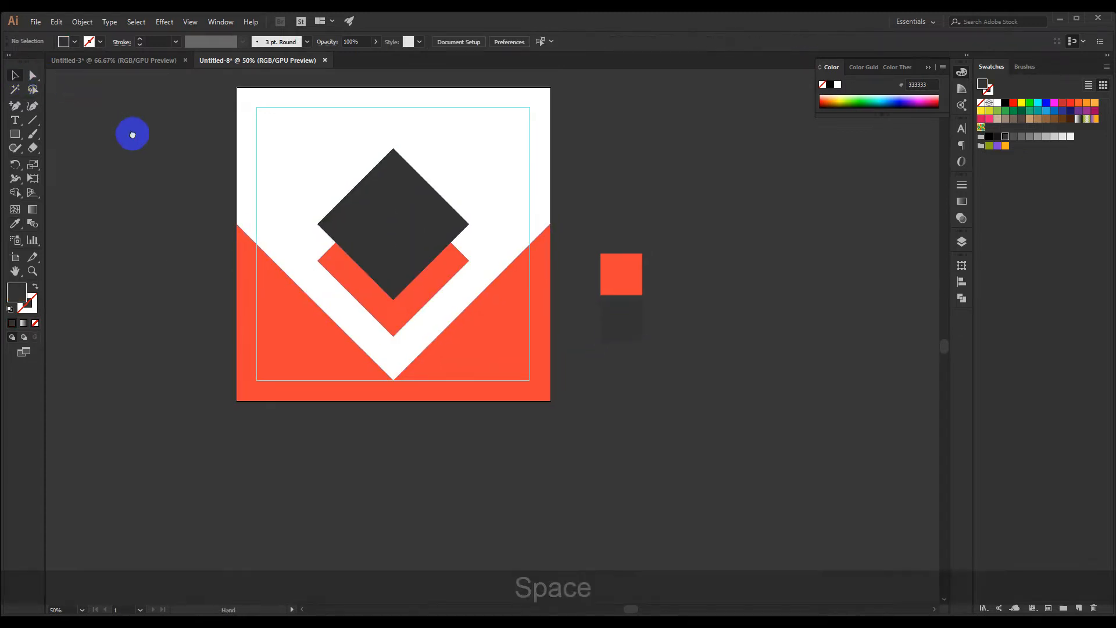
right_click(367, 217)
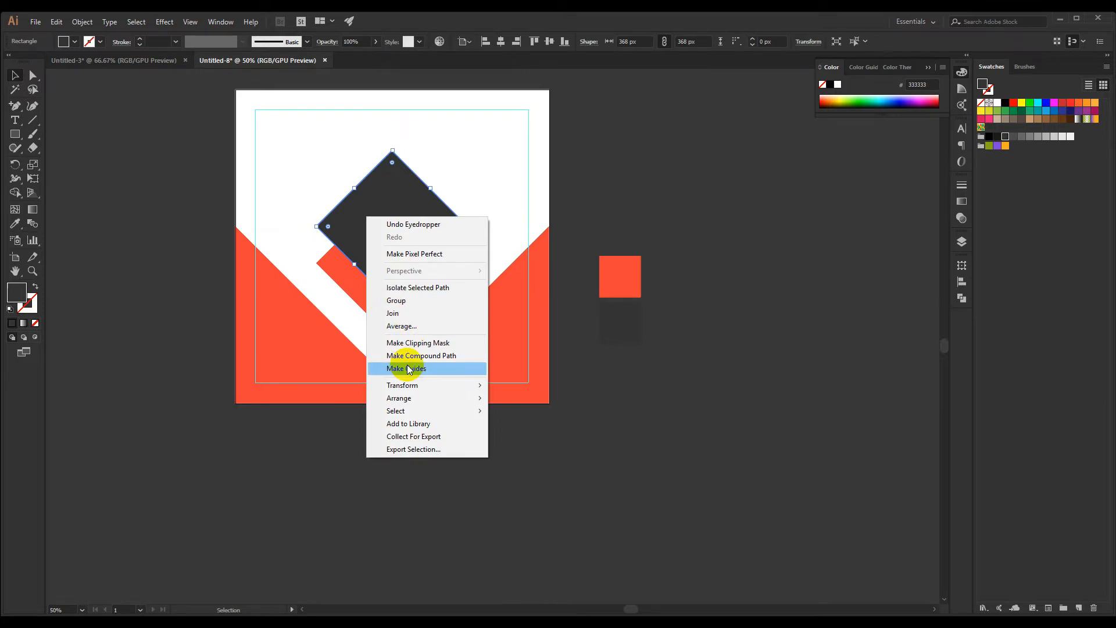
mouse_move(415, 399)
left_click(543, 423)
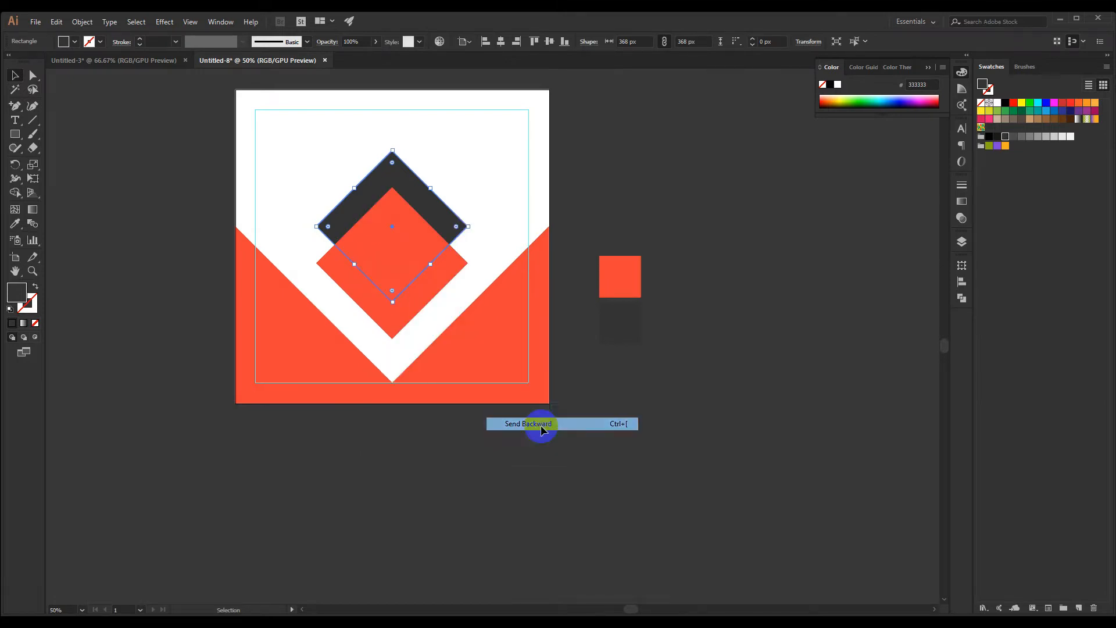
Enlarge the dark grey diamond to about 617 px across and resize the orange-red diamond to sides of about 391 px
mouse_move(387, 154)
left_mouse_down()
mouse_move(391, 109)
mouse_move(392, 136)
left_mouse_up()
key("shift+space")
left_click_drag(505, 186, 519, 188)
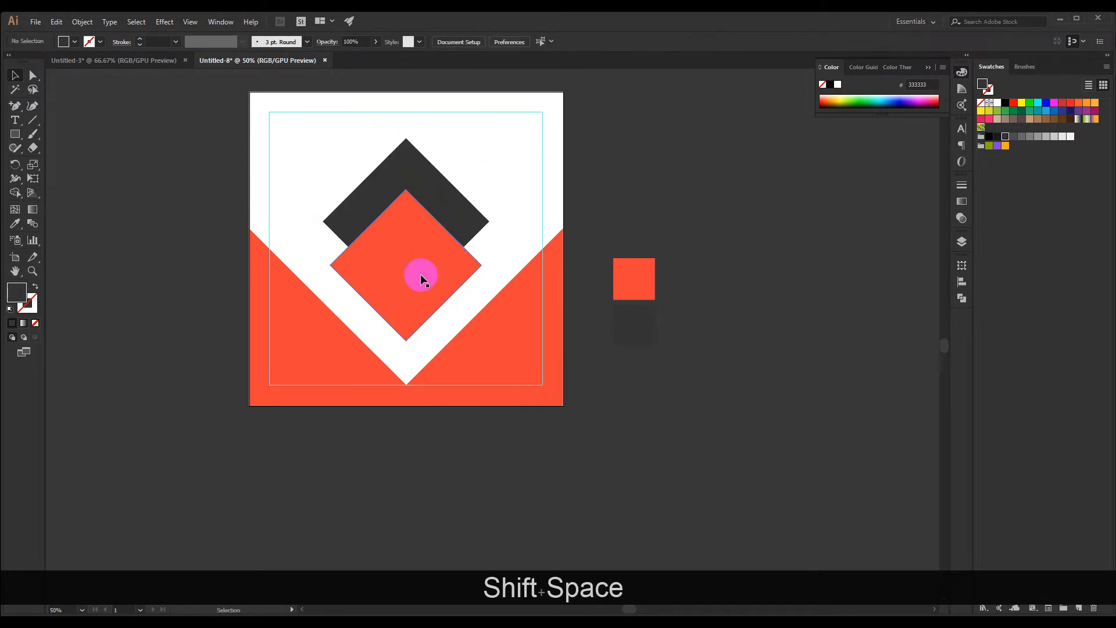
left_click(420, 274)
left_click_drag(406, 188, 405, 198)
left_click(412, 144)
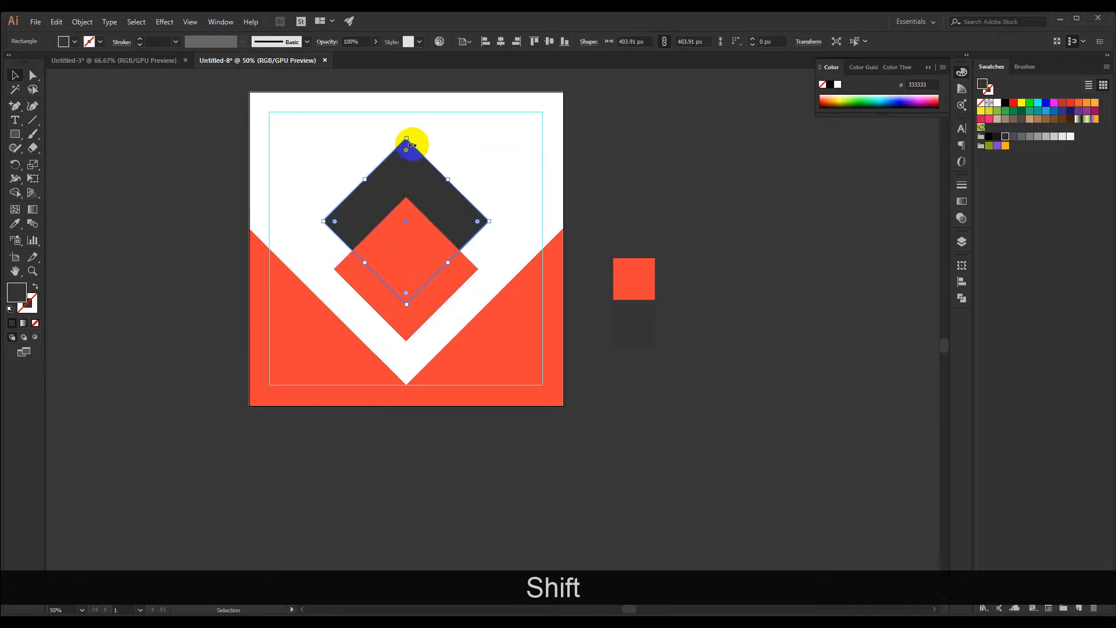
left_click_drag(406, 137, 406, 125)
left_click(406, 236)
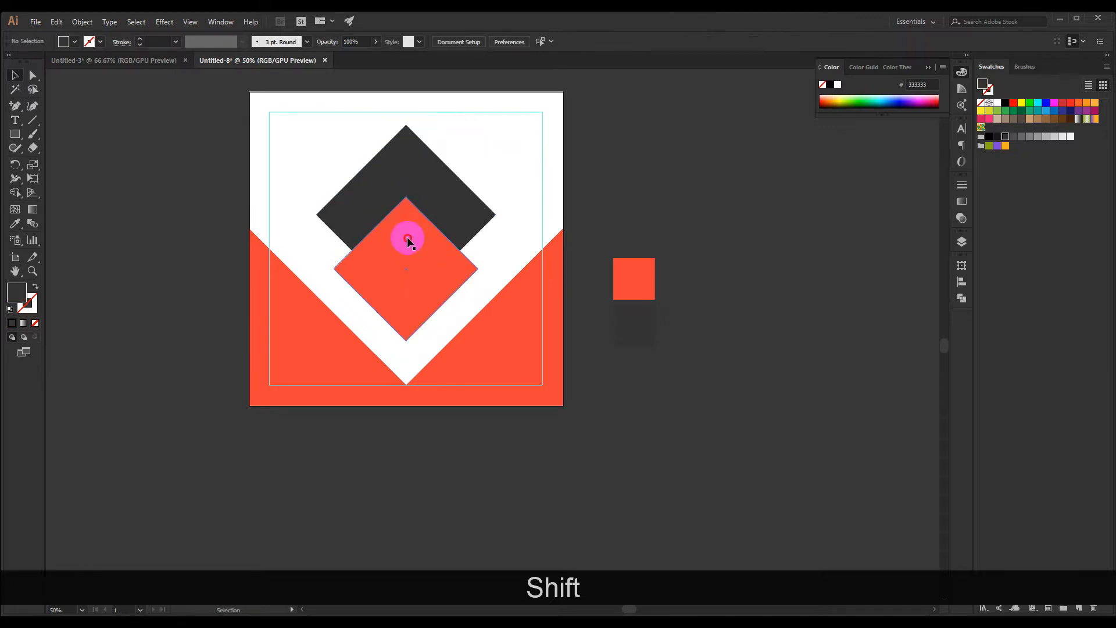
left_click_drag(408, 197, 406, 180)
left_click(497, 156)
left_click_drag(501, 153, 493, 162)
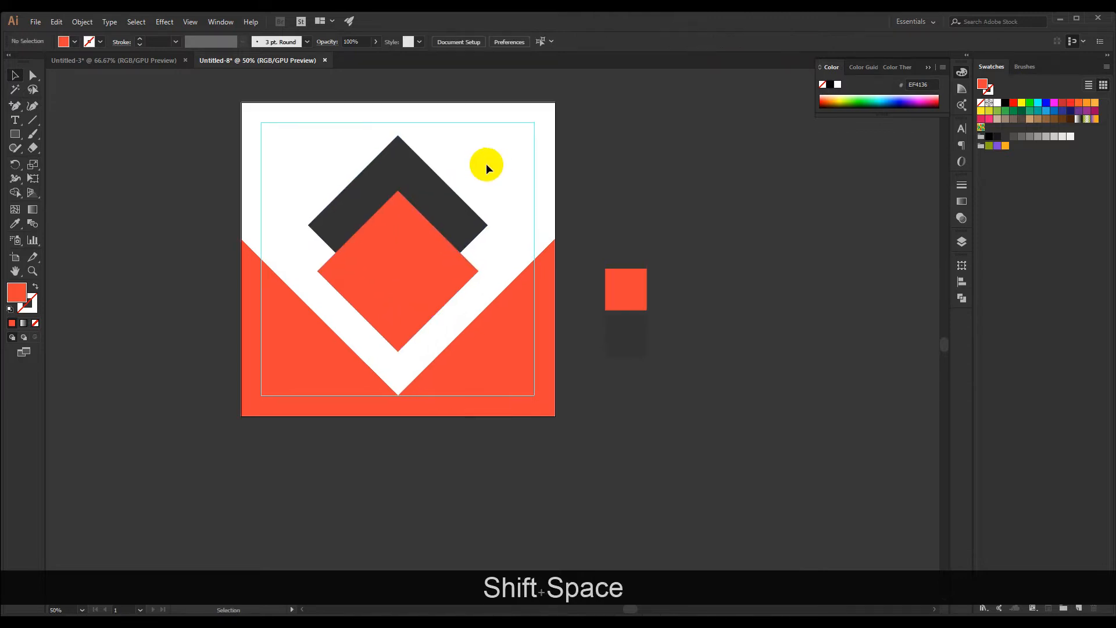
Place the black-and-white skyline photo from the City _ Building folder at about 1189 x 793 px, centered near X 540 px, Y 423 px
left_click(31, 23)
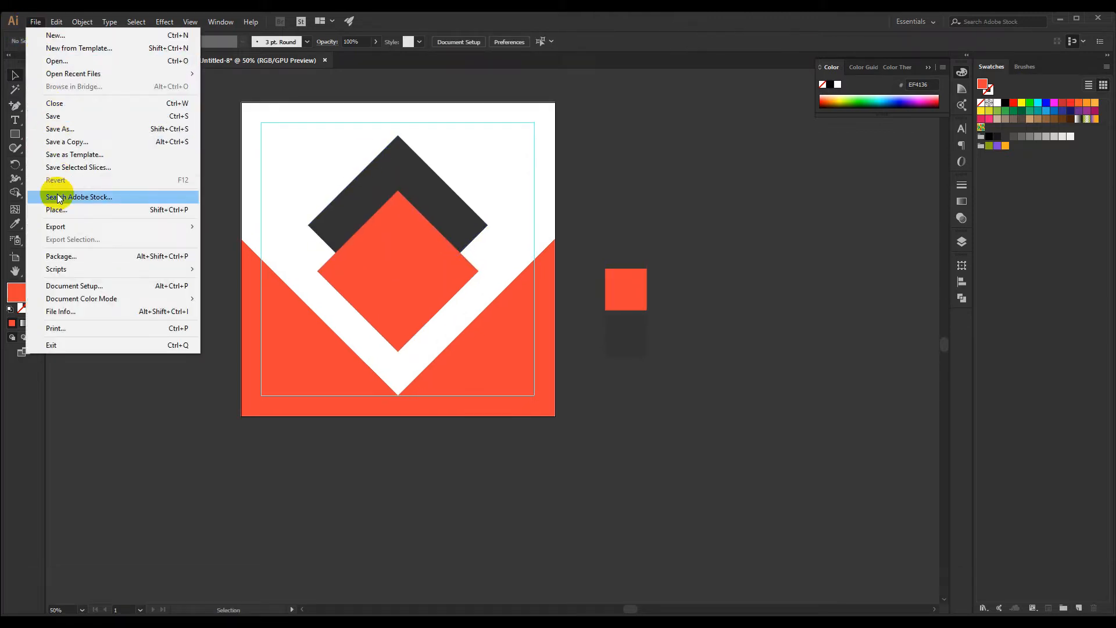
left_click(61, 211)
scroll(260, 236, "down", 1)
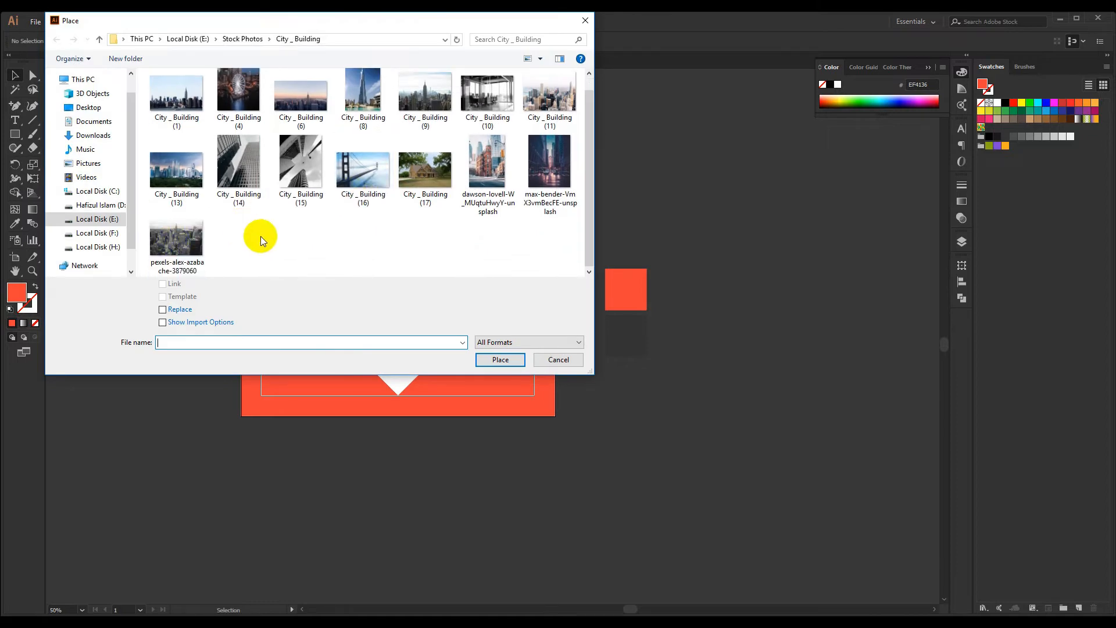
double_click(184, 239)
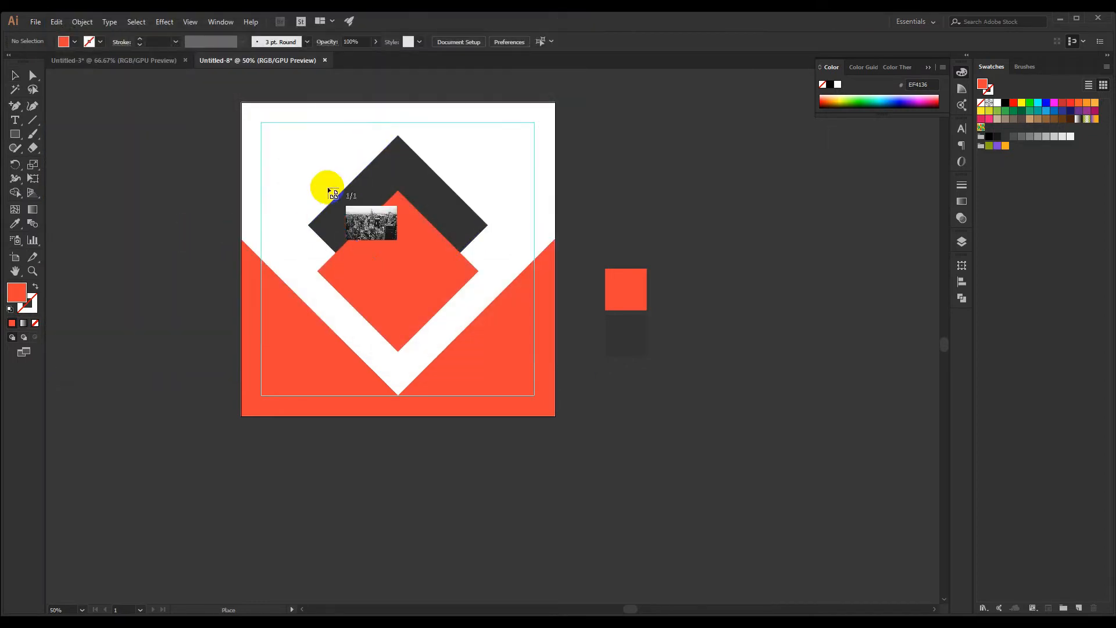
left_click_drag(271, 122, 616, 352)
left_click(178, 150)
key("space")
left_click_drag(266, 230, 251, 270)
left_click_drag(417, 275, 372, 263)
Send the city photo backward twice so it lies behind both the orange-red and dark grey diamonds
right_click(373, 262)
mouse_move(422, 349)
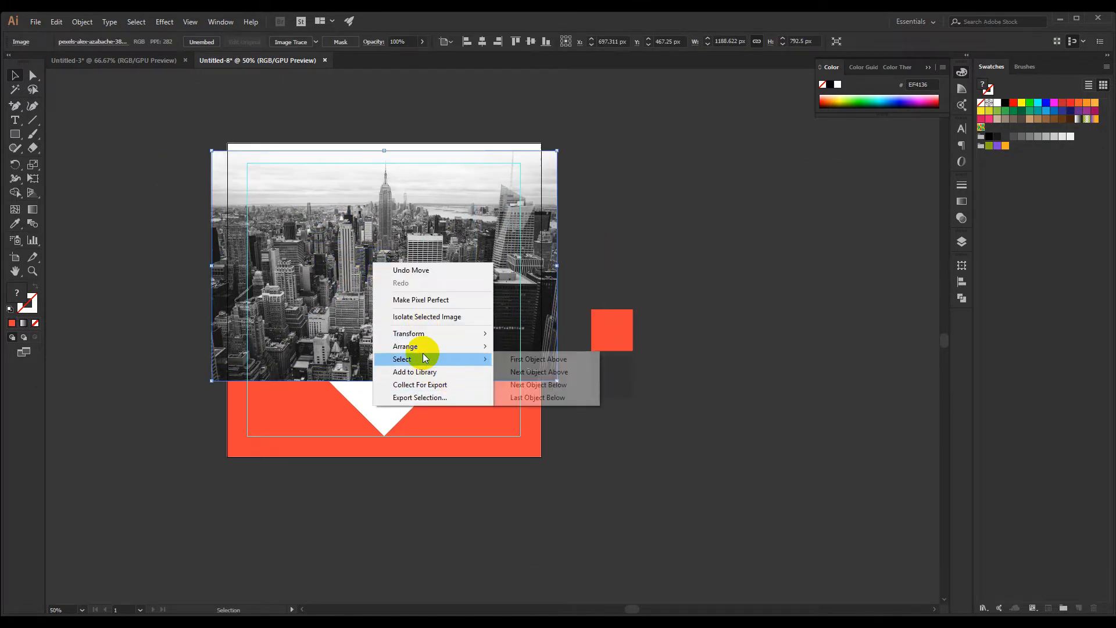
left_click(549, 373)
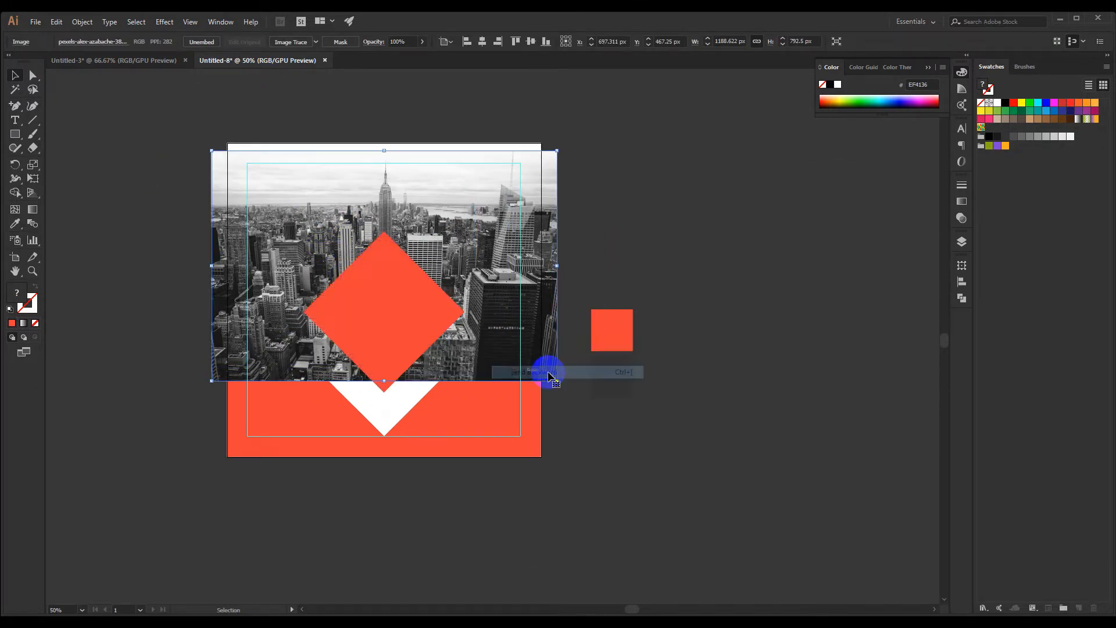
right_click(494, 300)
mouse_move(604, 385)
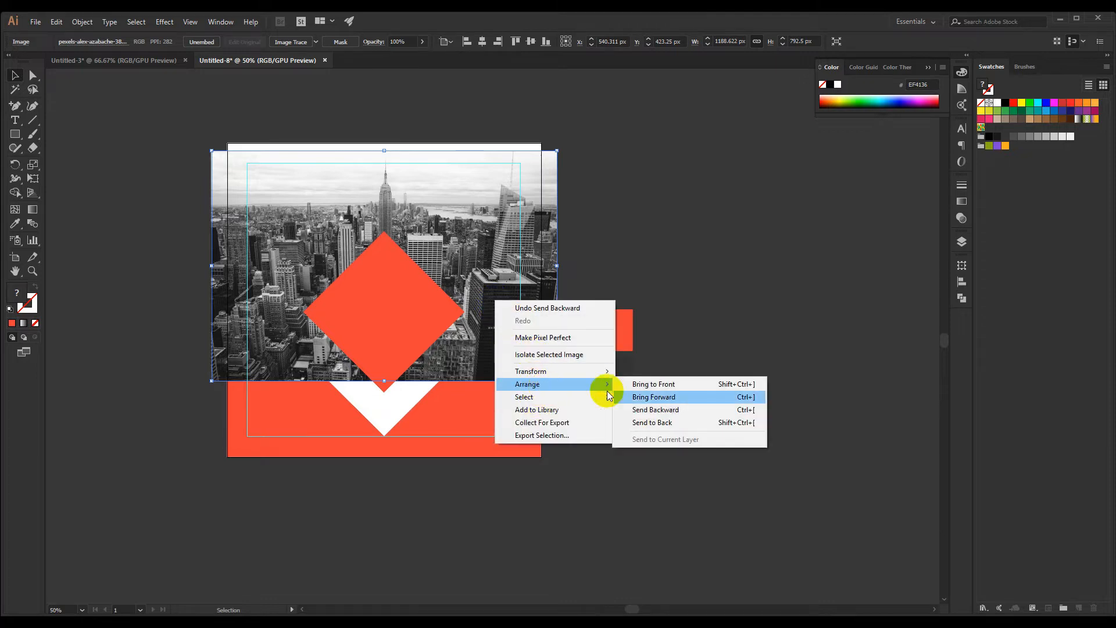
left_click(652, 409)
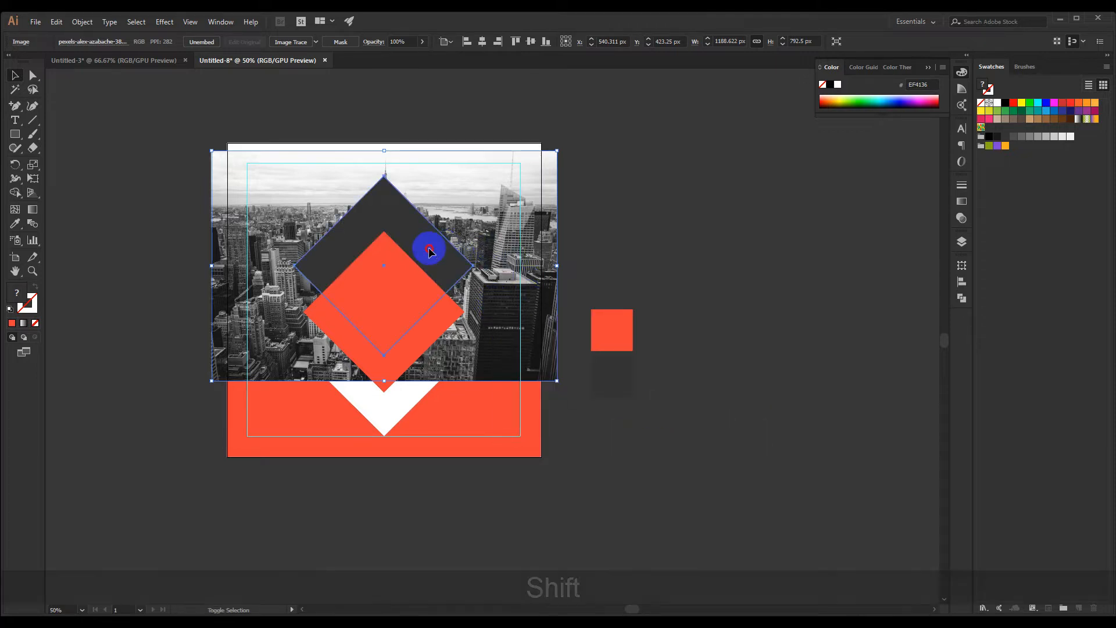
Make a clipping mask from the dark grey diamond and the city photo
left_click(417, 233, "shift")
right_click(417, 233)
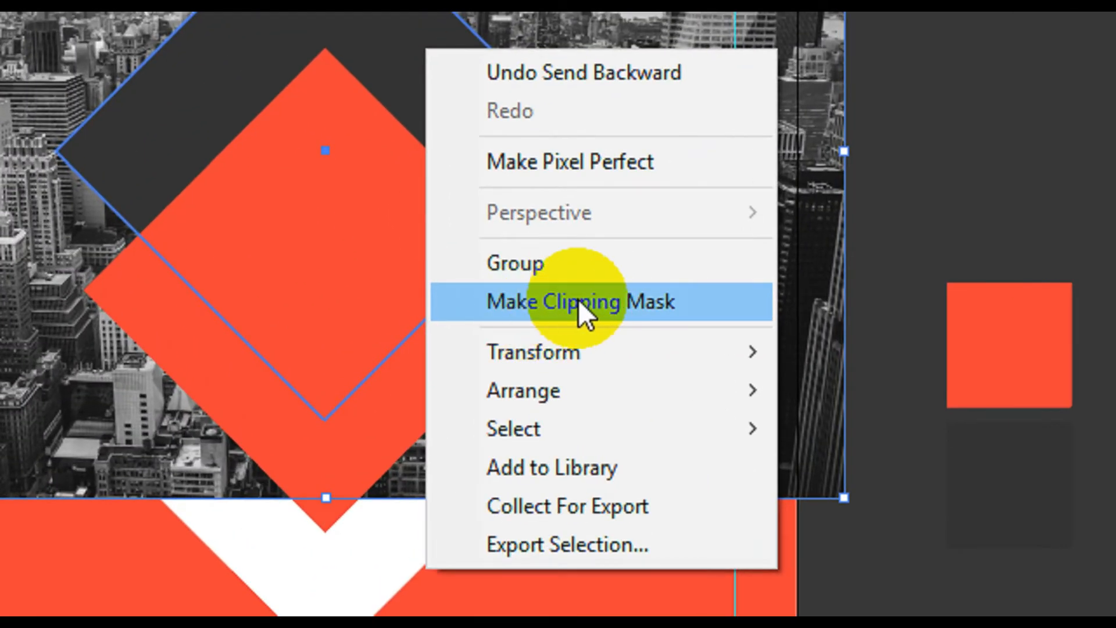
left_click(579, 301)
key("F11")
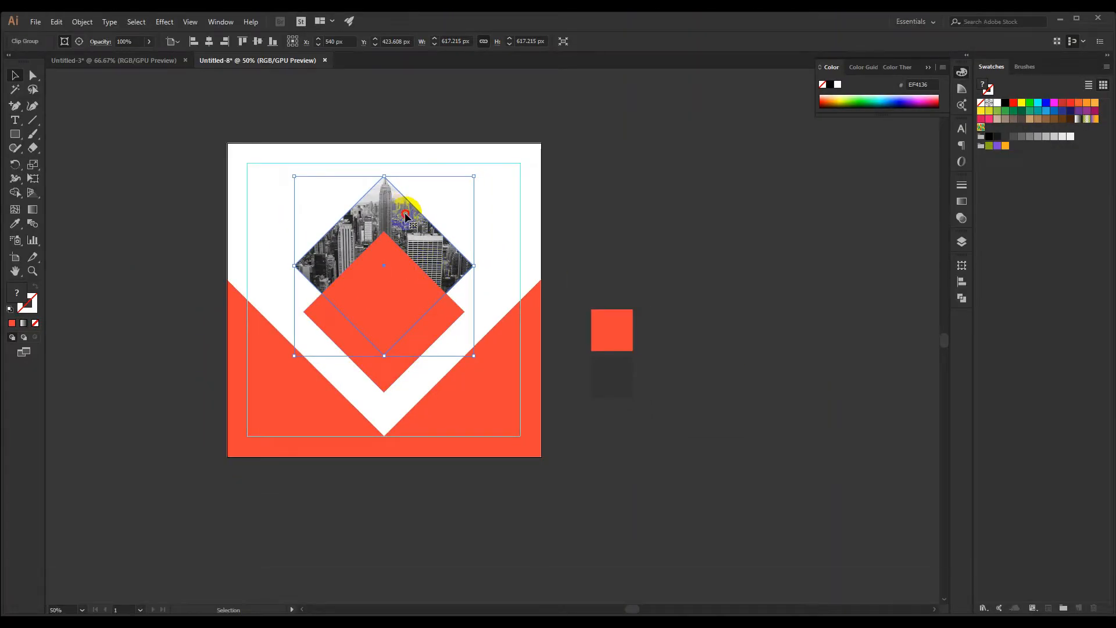
Enlarge the photo inside the clipped diamond to about 1287 x 858 px, centered near X 540 px, Y 522 px
double_click(405, 217)
left_click_drag(381, 215, 382, 228)
left_click_drag(380, 398, 384, 412)
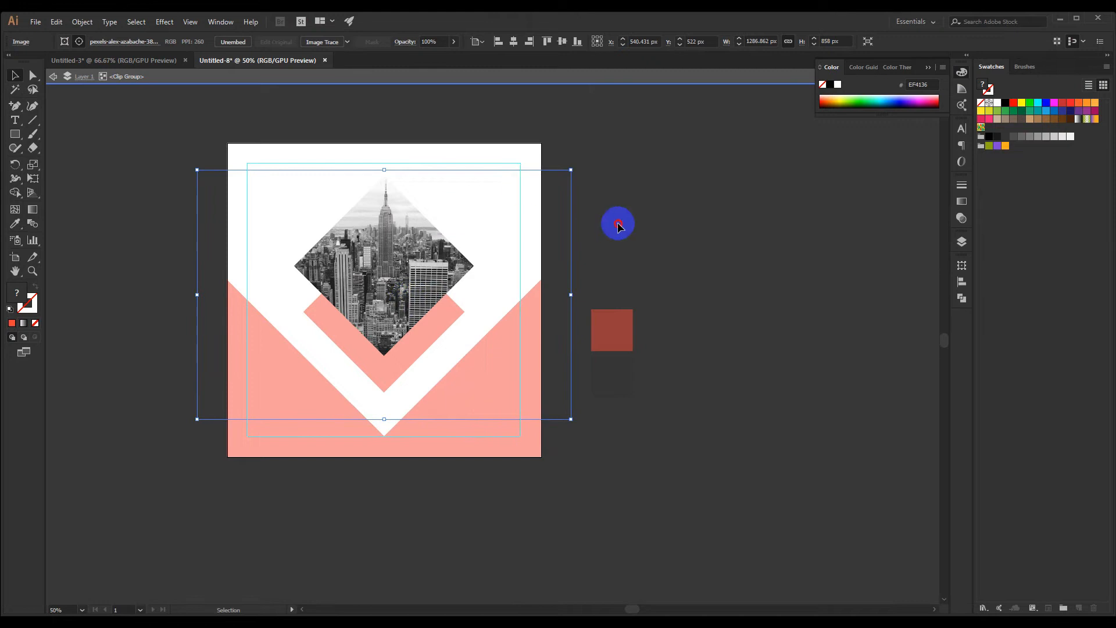
double_click(617, 219)
left_click_drag(536, 234, 550, 238)
Set the opacity of the orange-red diamond to 90%
left_click(428, 280)
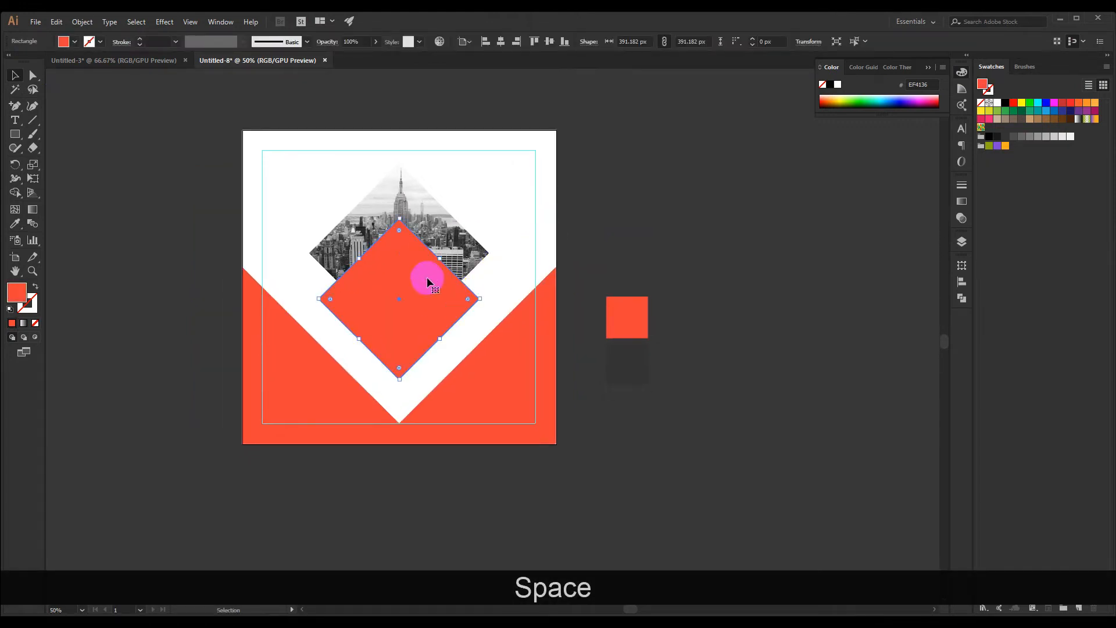
left_click(362, 40)
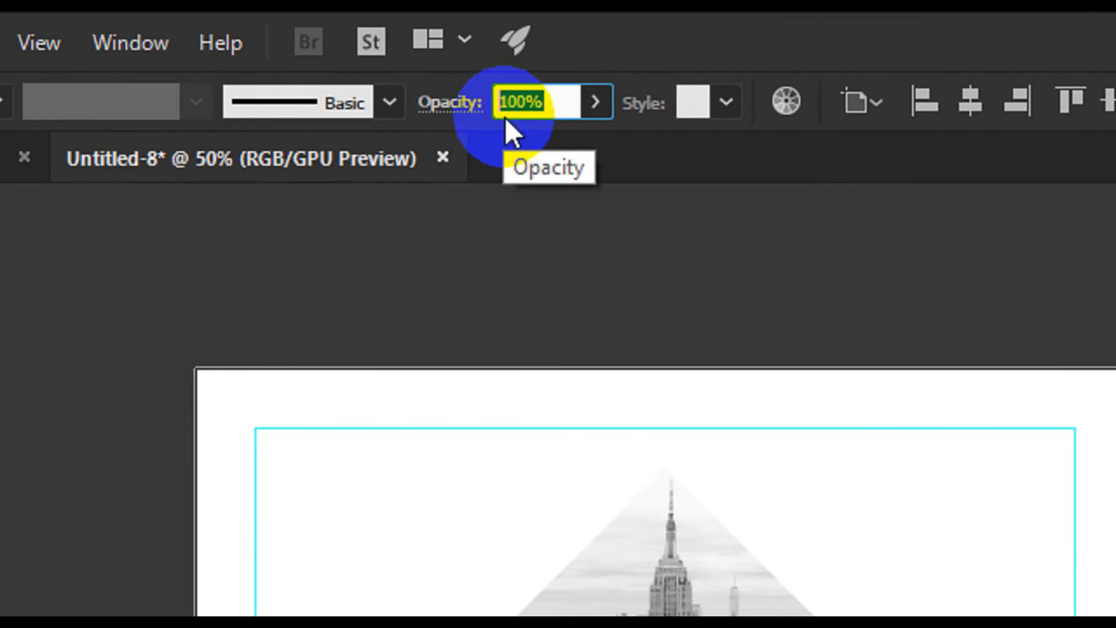
type("90")
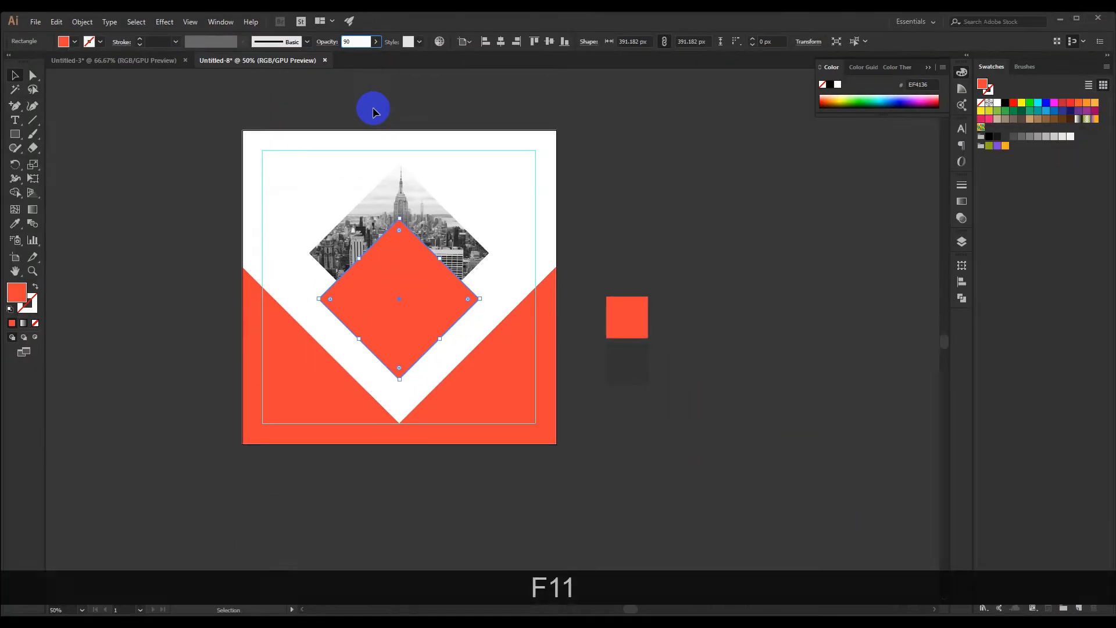
key("Return")
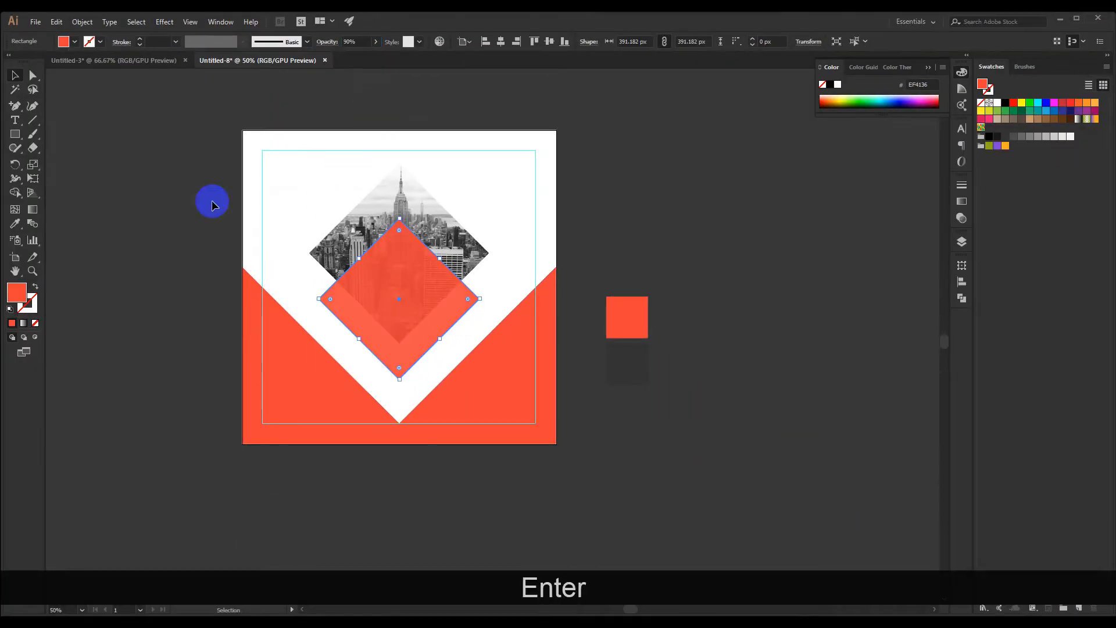
left_click(162, 166)
left_click_drag(164, 177, 220, 198)
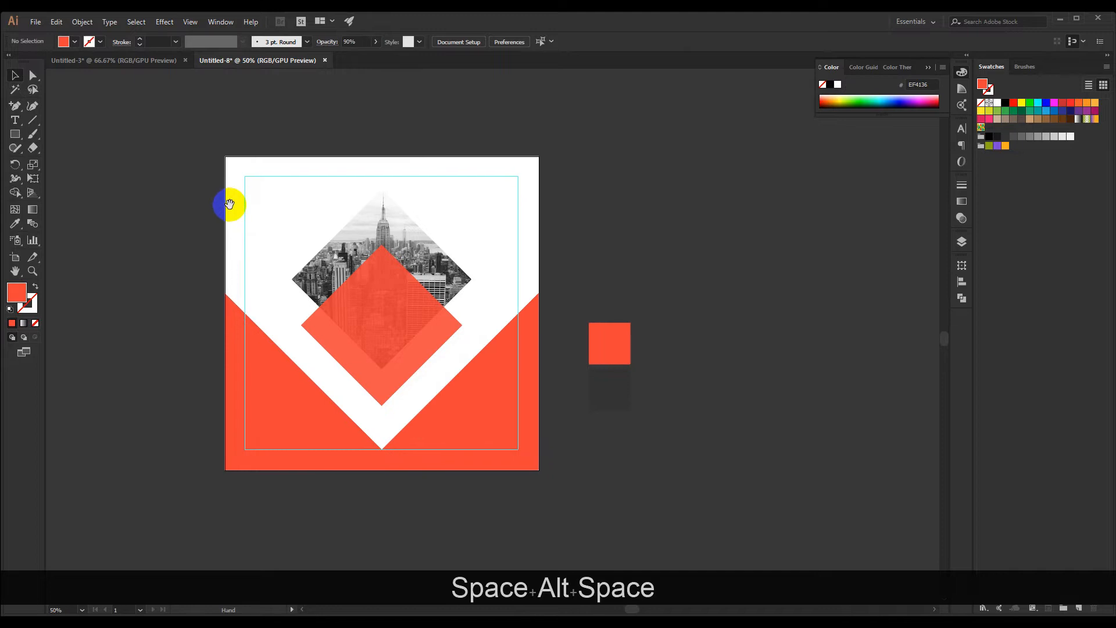
mouse_move(187, 131)
left_mouse_down()
mouse_move(176, 121)
mouse_move(186, 118)
left_mouse_up()
Lock the V-notched orange-red shape in the lower part of the artboard
left_click(243, 388)
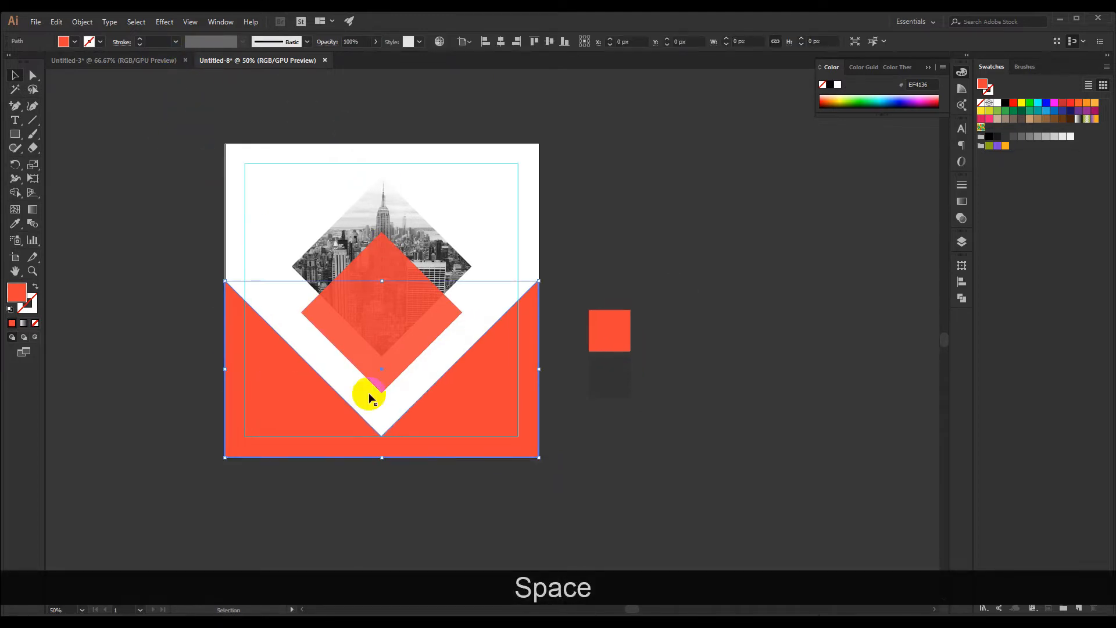
key("shift")
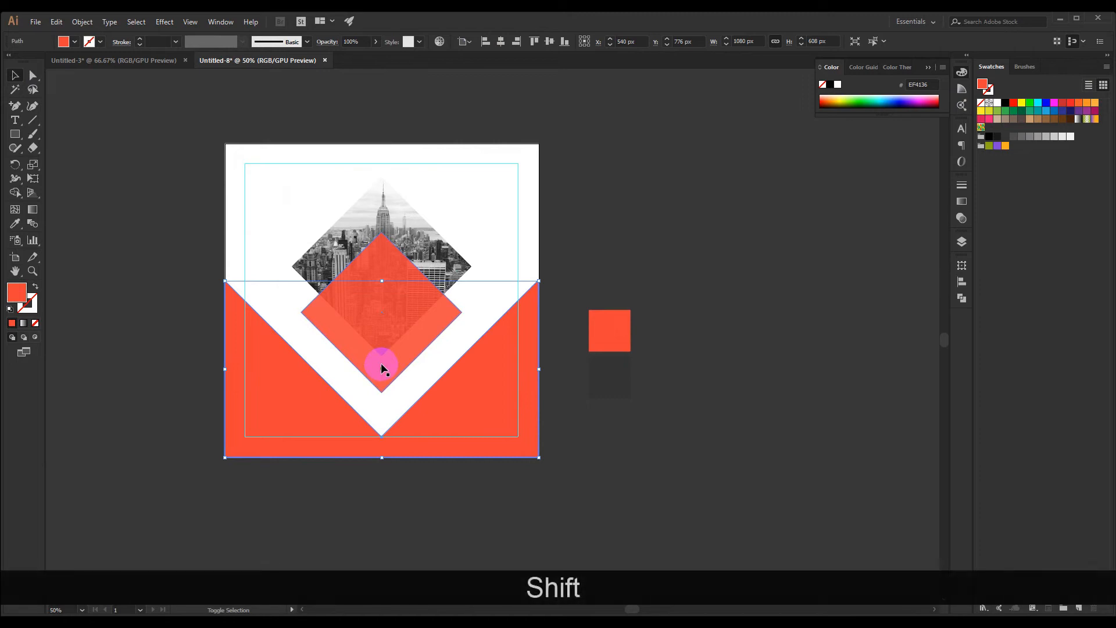
left_click(381, 362, "shift")
left_click(602, 393)
left_click_drag(577, 400, 563, 401)
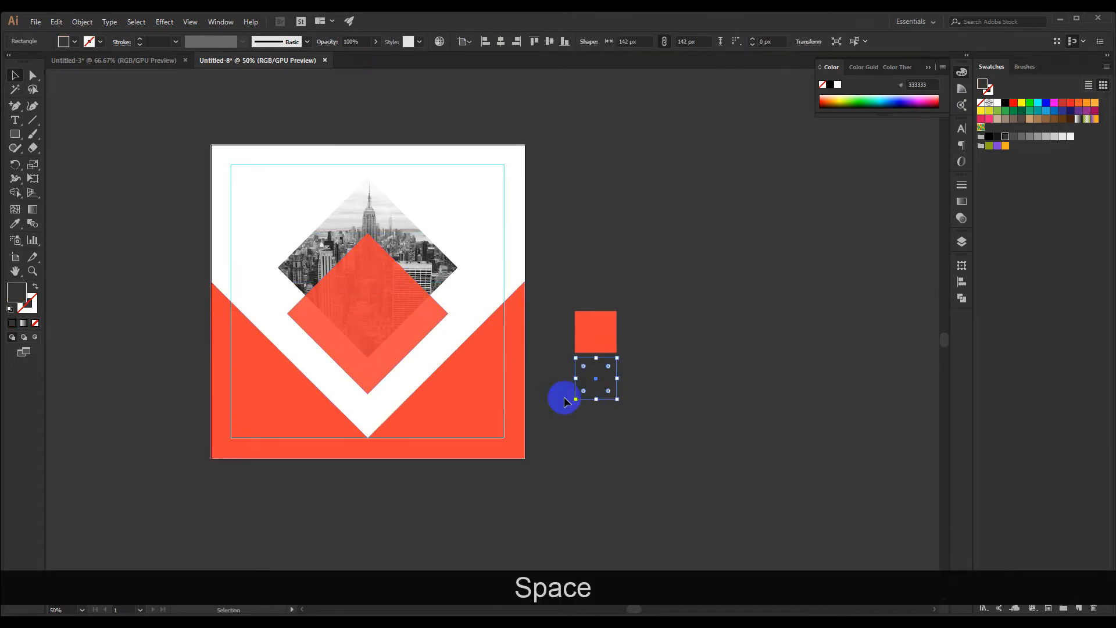
left_click(439, 395)
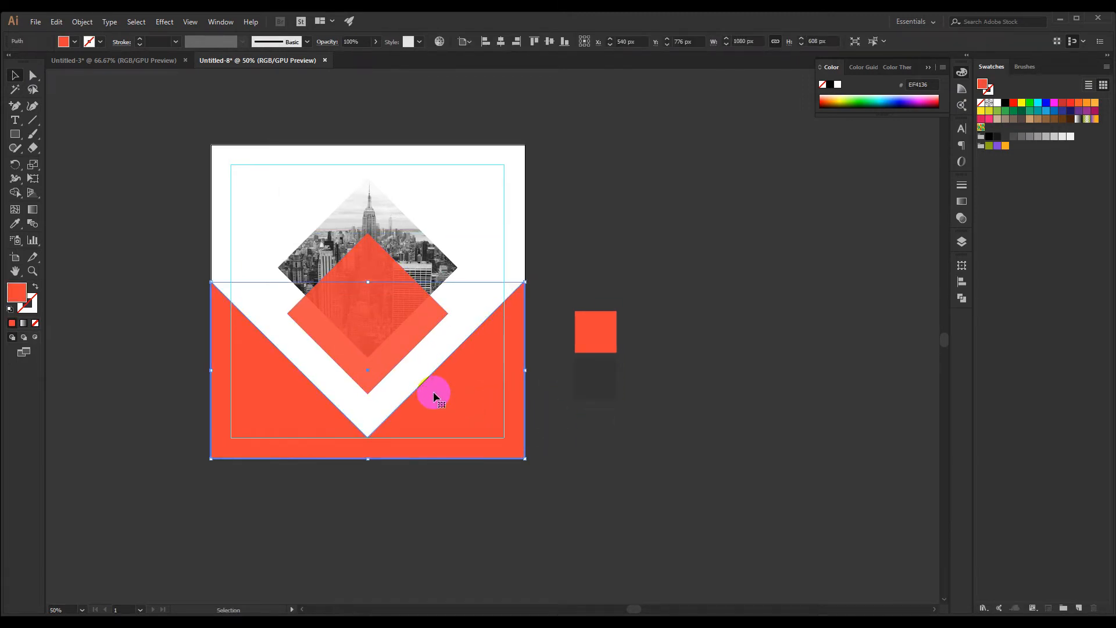
key("ctrl+2")
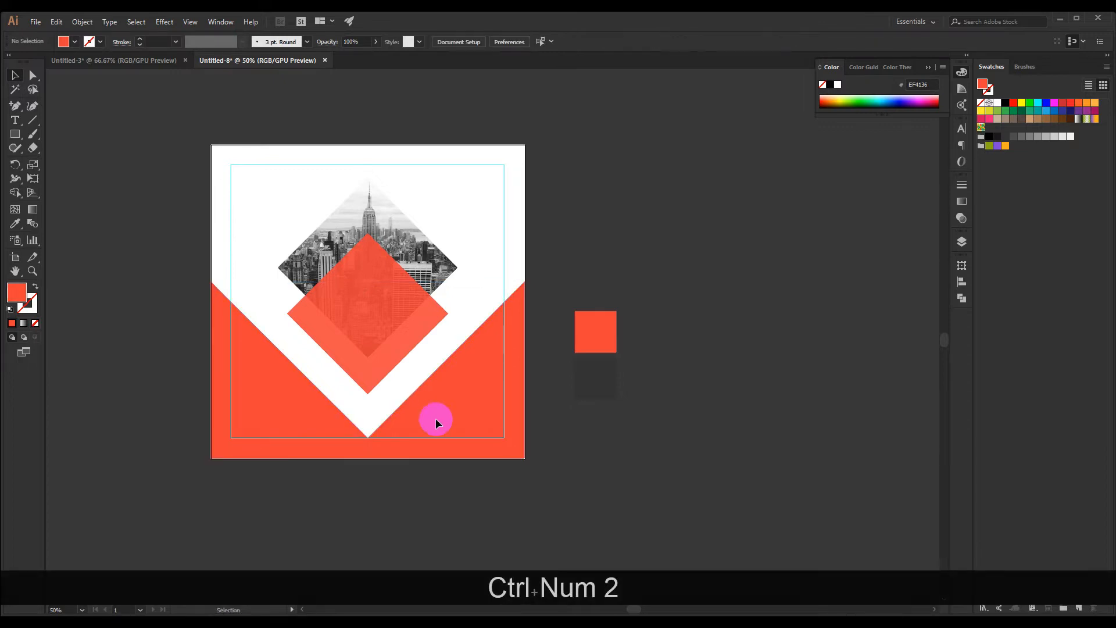
Copy the phone and link icons from the Untitled-3 document into the square post in Untitled-8
scroll(440, 486, "up", 2)
left_click_drag(439, 485, 446, 455)
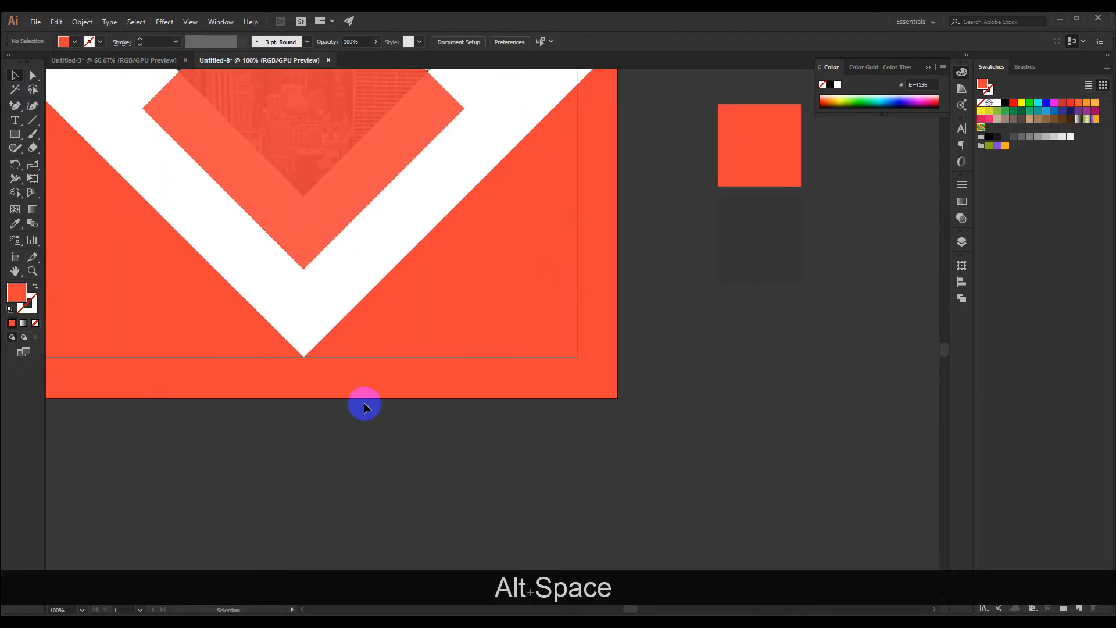
left_click(104, 59)
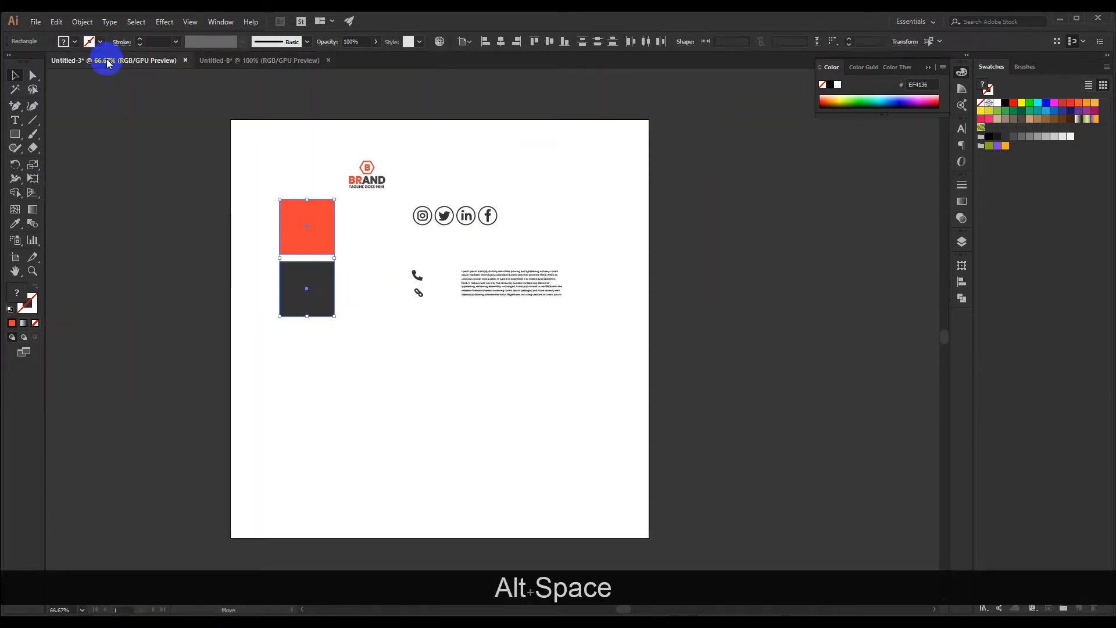
left_click(429, 336)
scroll(428, 320, "up", 2)
left_click_drag(398, 230, 216, 61)
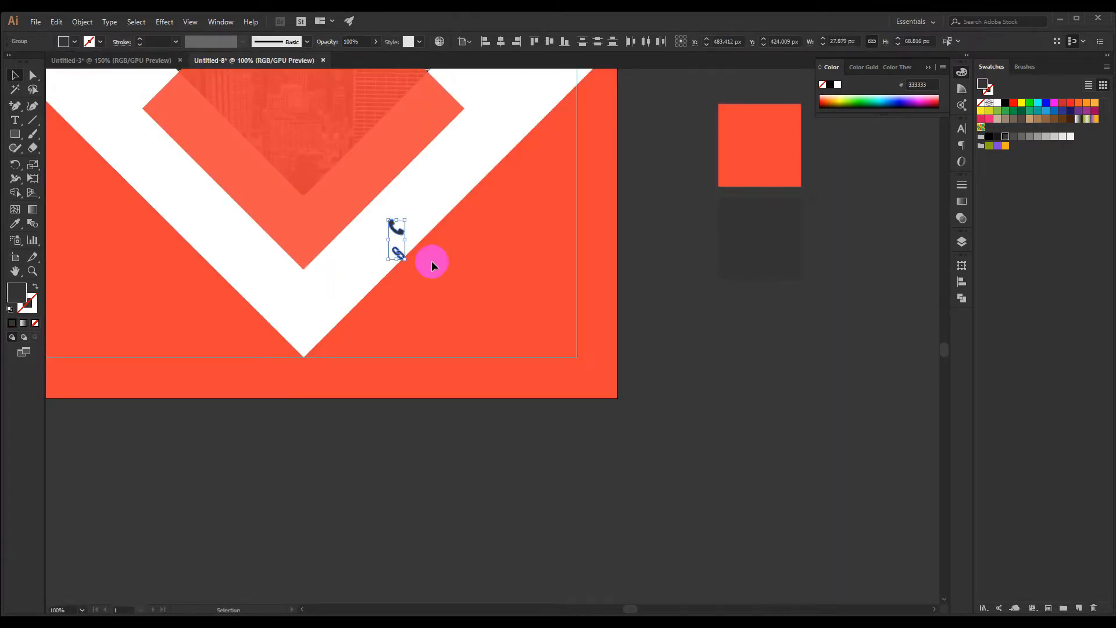
Reposition the link icon closely beneath the phone icon, aligning it with the phone icon's center
scroll(420, 239, "up", 3)
left_click(355, 290)
left_click_drag(356, 291, 340, 211)
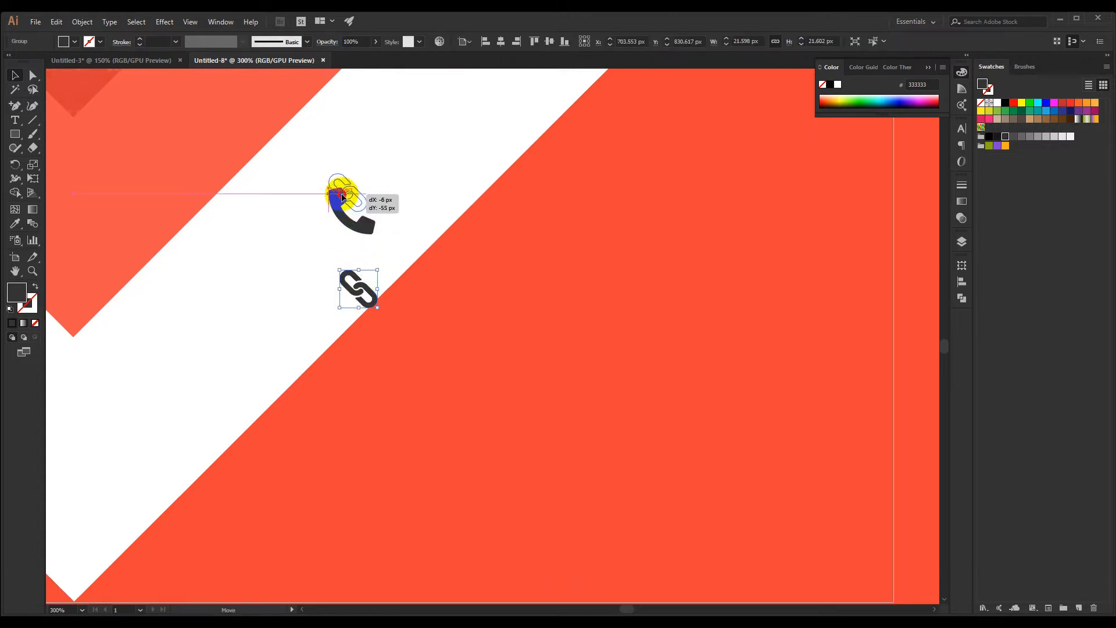
left_click_drag(342, 186, 368, 259)
left_click(406, 217)
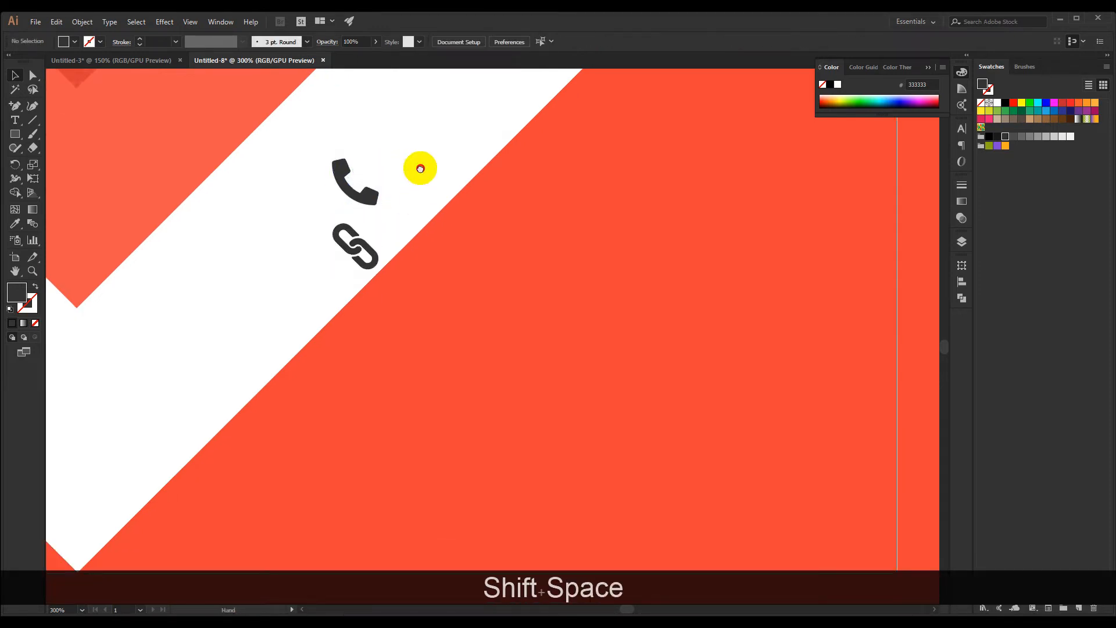
left_click_drag(418, 167, 361, 208)
Add a point text with the placeholder phone number just beside the phone icon
left_click(26, 122)
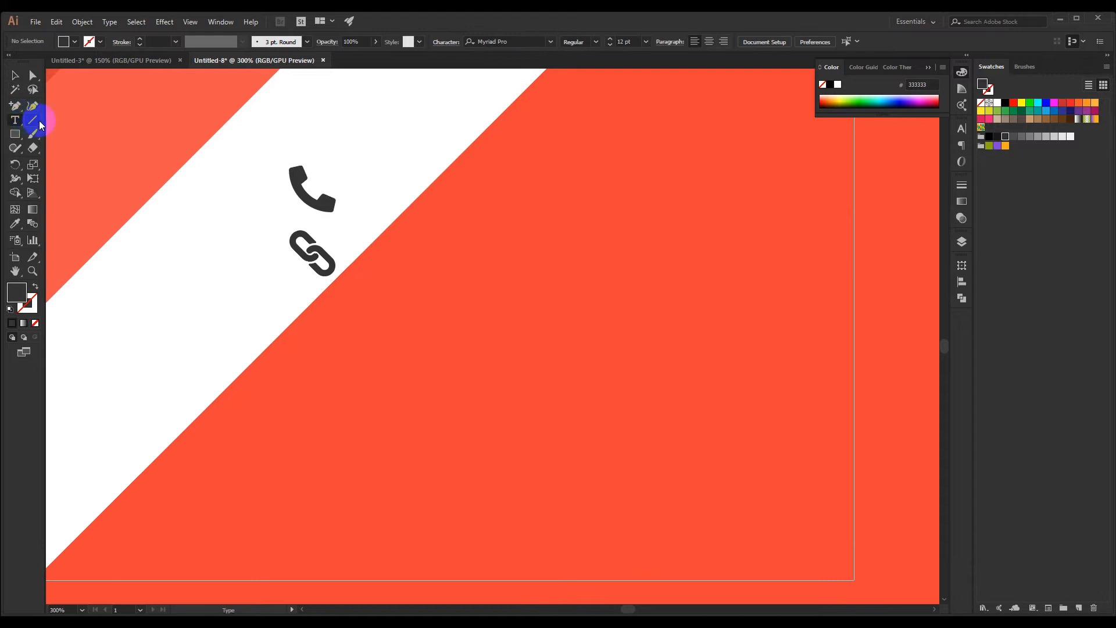
left_click(372, 192)
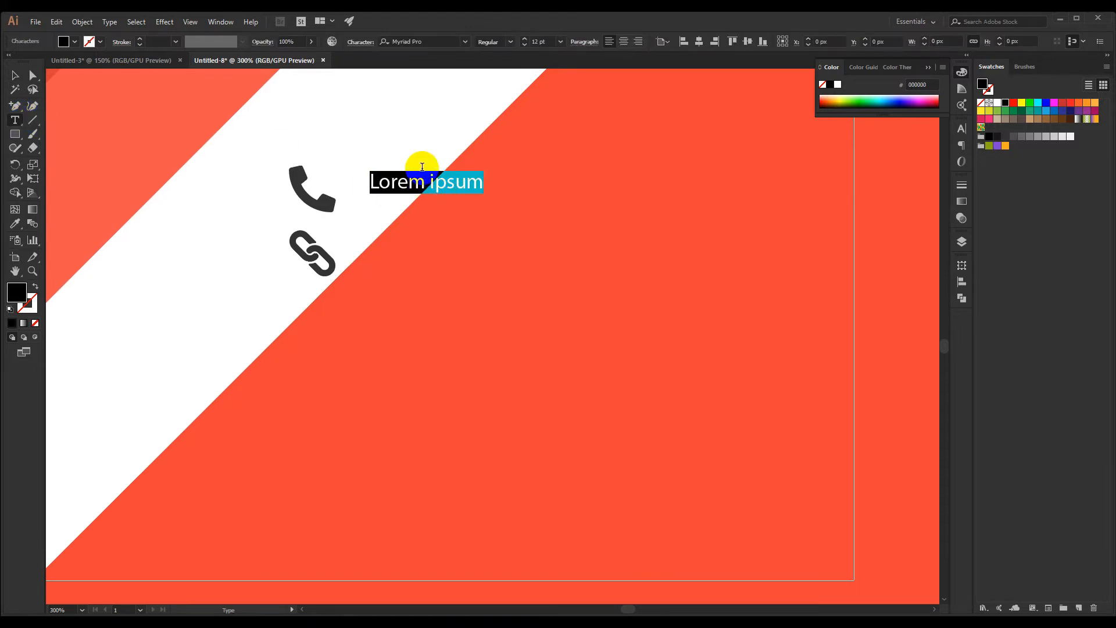
type("0123 456")
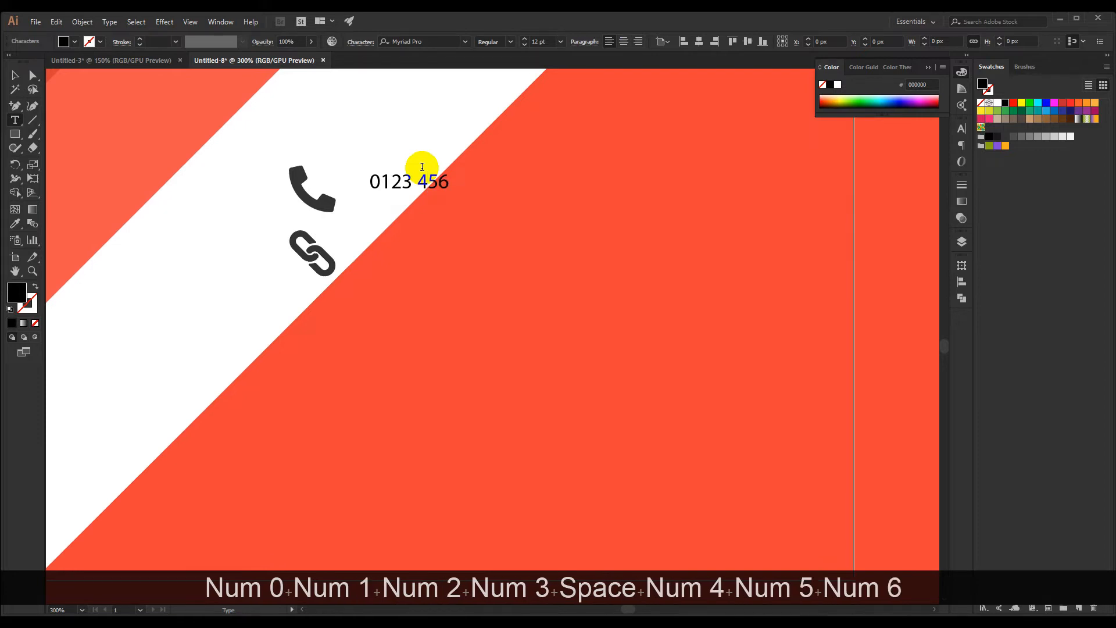
type(" 789")
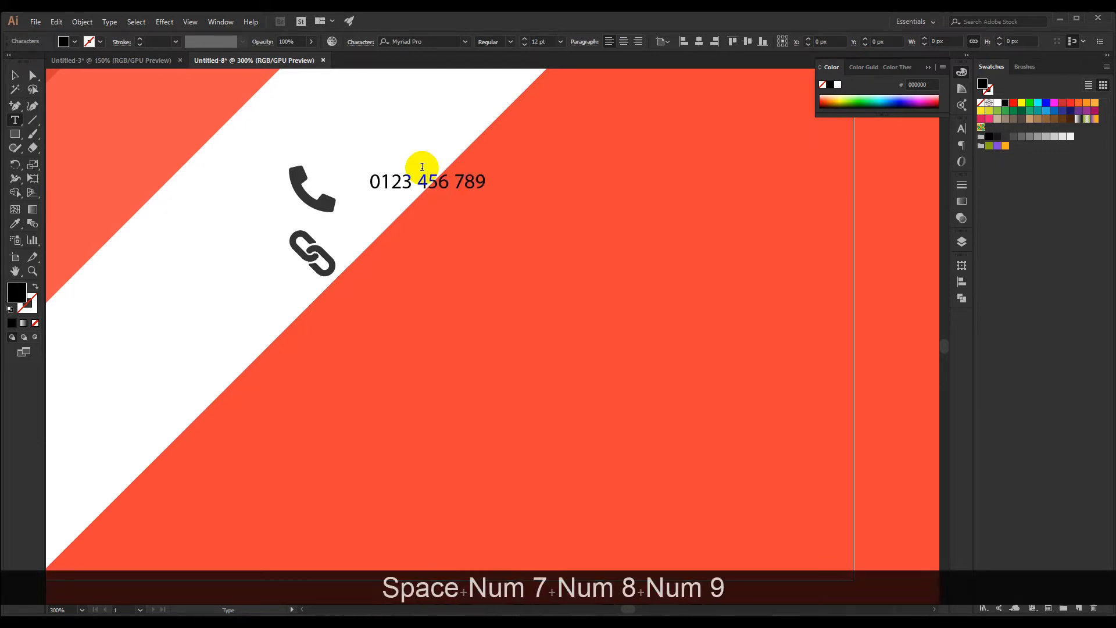
left_click(15, 75)
left_click(427, 191)
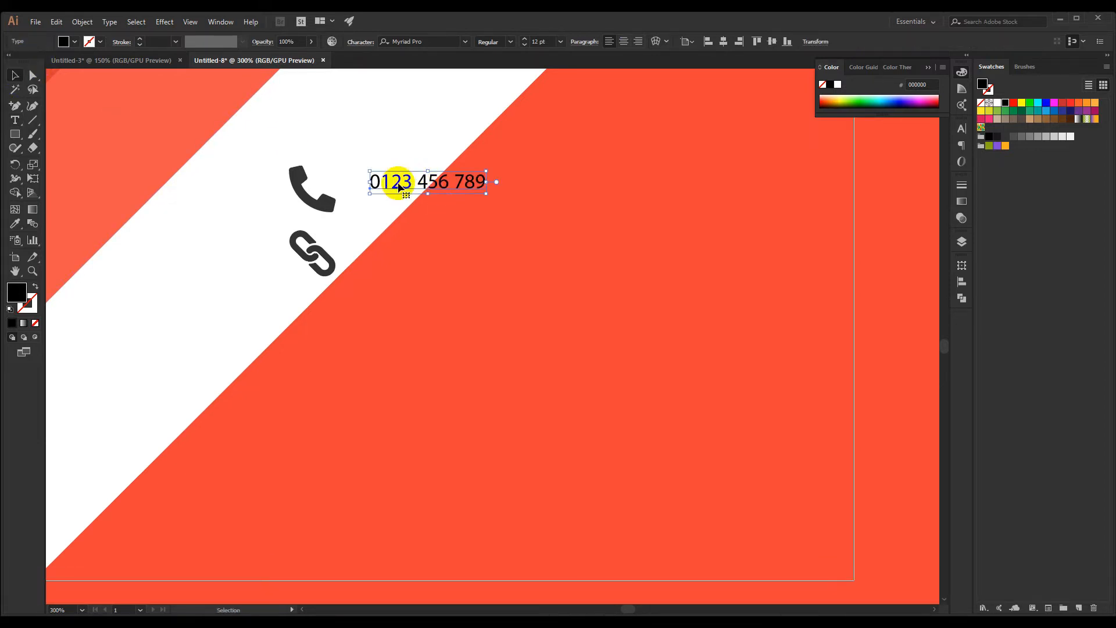
Set the phone number text's font to Montserrat Regular
left_click(337, 204)
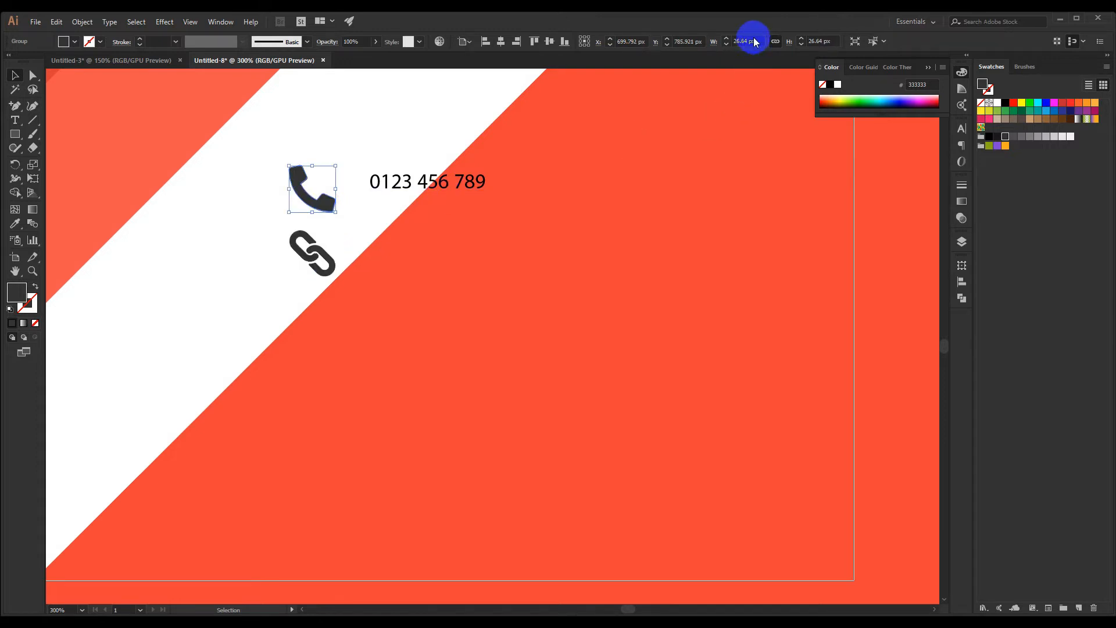
left_click(340, 241)
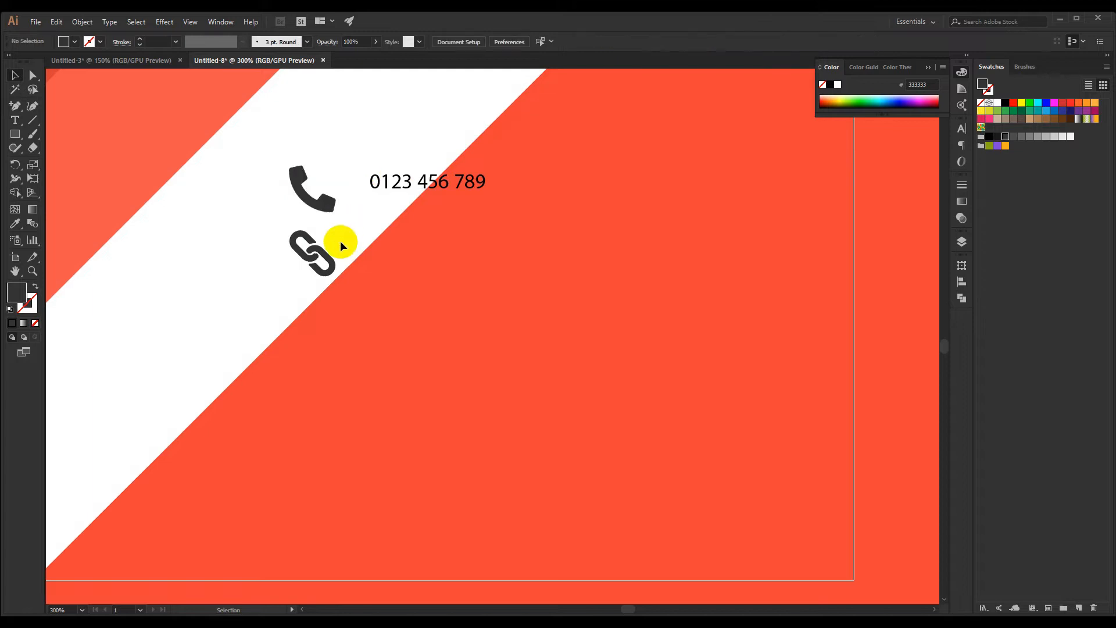
key("space")
left_click_drag(344, 230, 334, 234)
left_click_drag(415, 203, 468, 188)
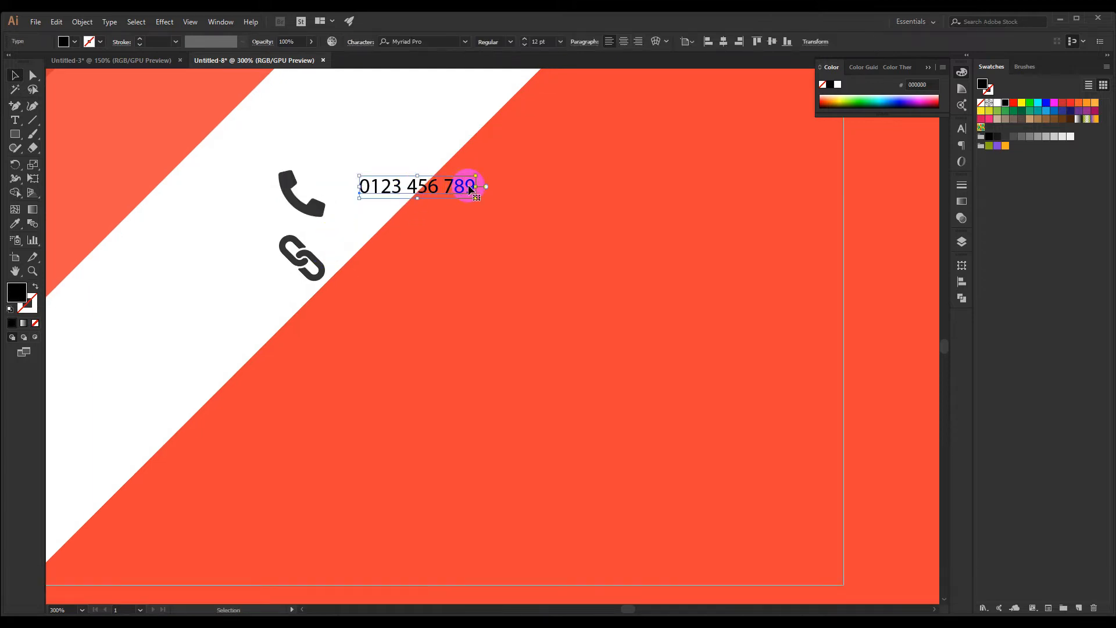
type("mont")
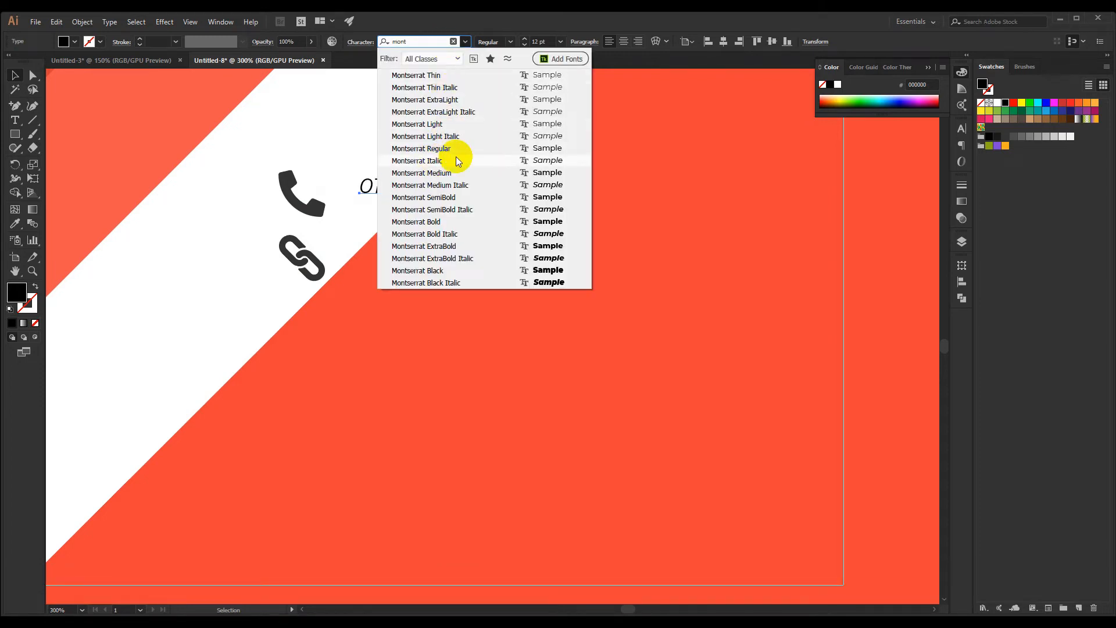
left_click(442, 149)
left_click(403, 153)
left_click(395, 192)
left_click_drag(395, 191, 384, 254)
double_click(501, 254)
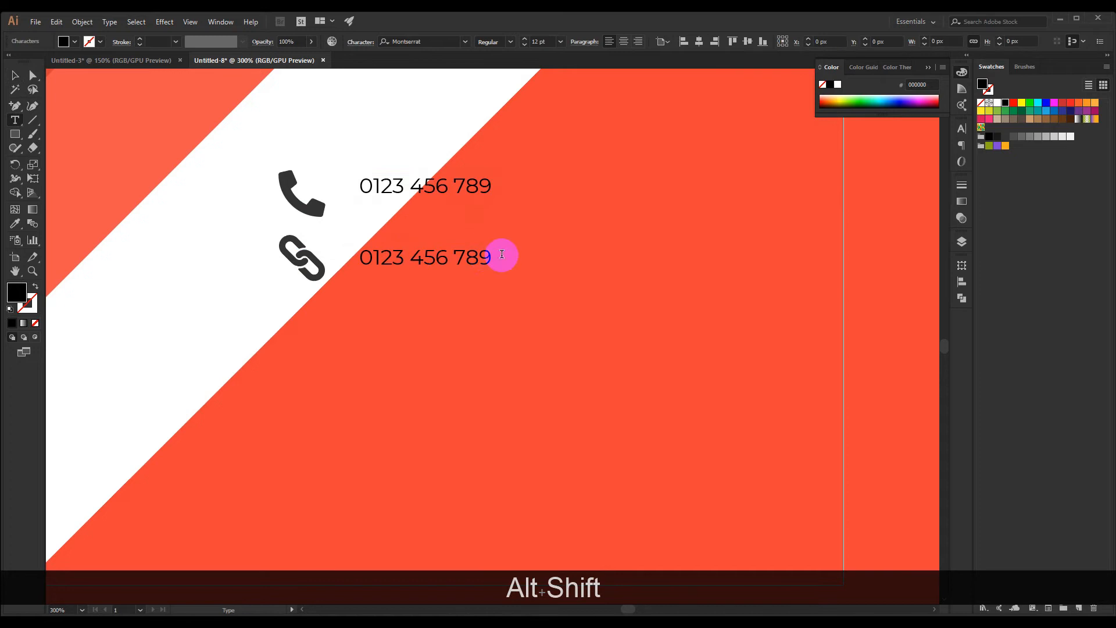
left_click_drag(502, 254, 368, 255)
type("www.yo")
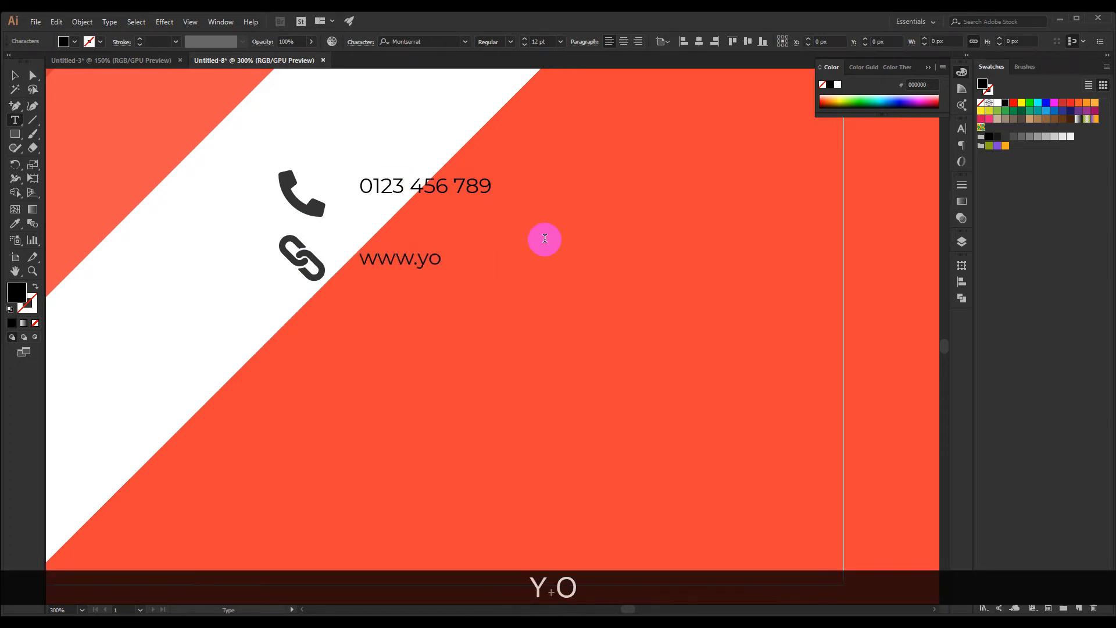
type("urwebsite.com")
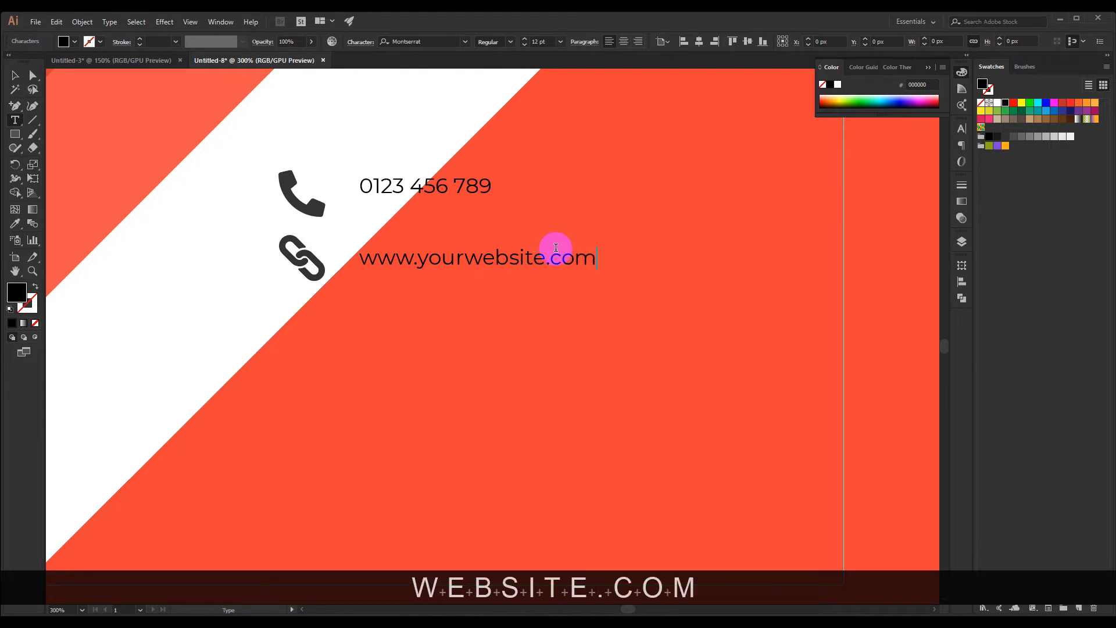
left_click(13, 79)
left_click(178, 285)
Scale the phone and link icons down together to about 15.5 px wide
scroll(317, 262, "down", 2)
scroll(315, 263, "up", 2)
left_click_drag(282, 261, 271, 261)
scroll(297, 208, "up", 2)
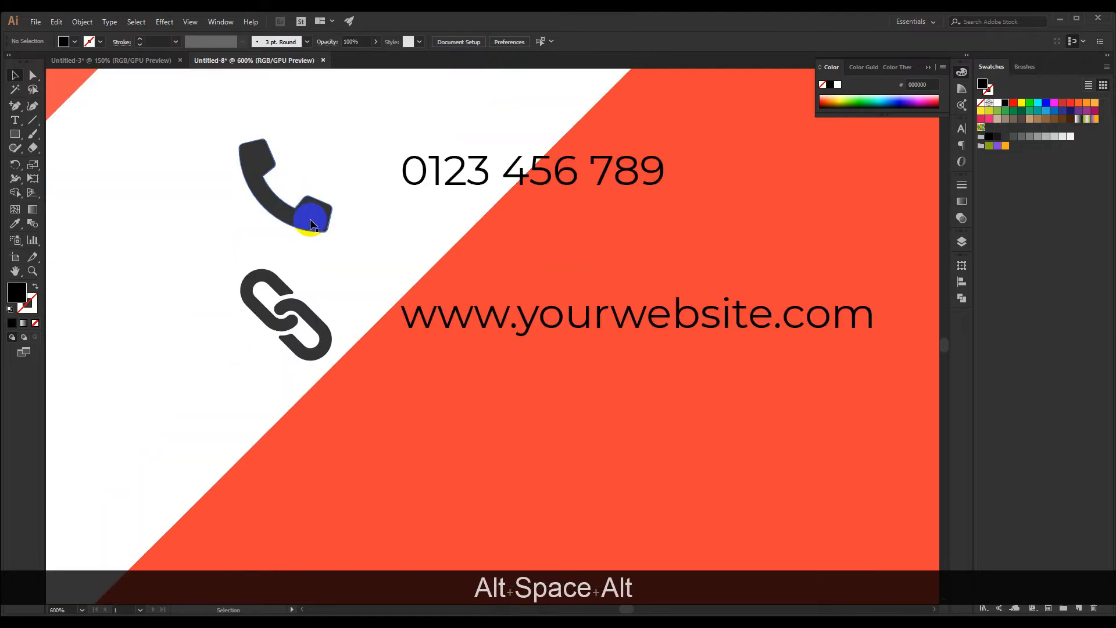
left_click_drag(361, 298, 366, 324)
left_click_drag(229, 217, 299, 326)
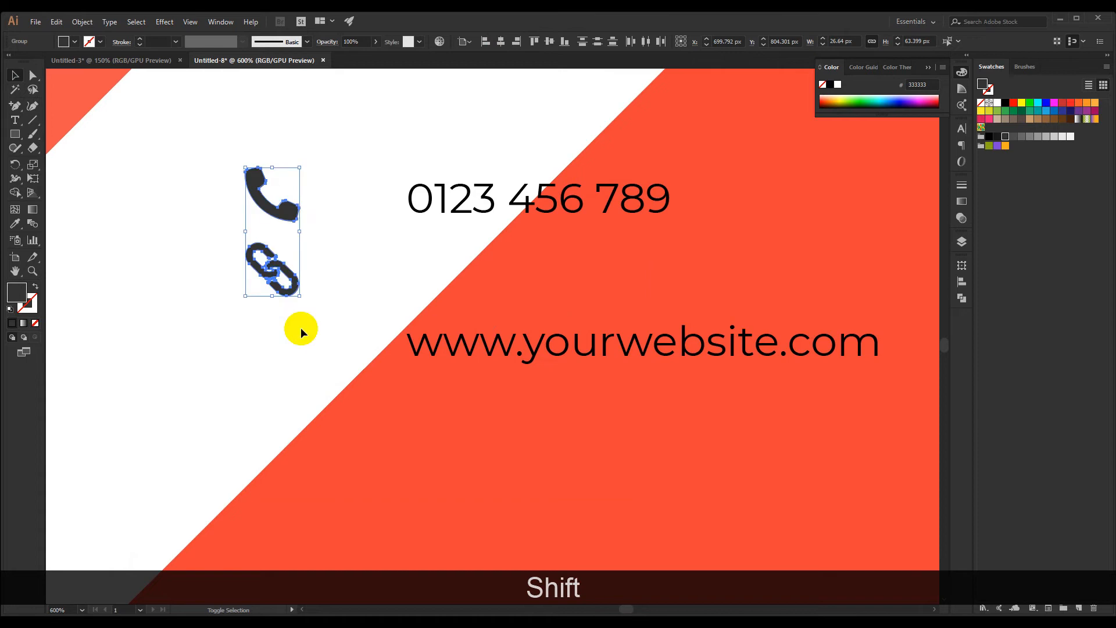
left_click(331, 248)
left_click_drag(332, 248, 324, 272)
Move the phone number close to the phone icon and the website text close to the link icon
left_click_drag(423, 237, 338, 236)
left_click(337, 275)
left_click_drag(336, 277, 325, 251)
left_click_drag(405, 336, 318, 260)
left_click(308, 317)
left_click_drag(308, 319, 319, 319)
scroll(312, 316, "down", 4)
scroll(312, 316, "up", 4)
left_click_drag(339, 144, 329, 164)
Try larger and smaller font sizes on the phone number text and compare it with the website text
left_click(256, 219)
left_click(254, 283, "shift")
left_click(386, 236)
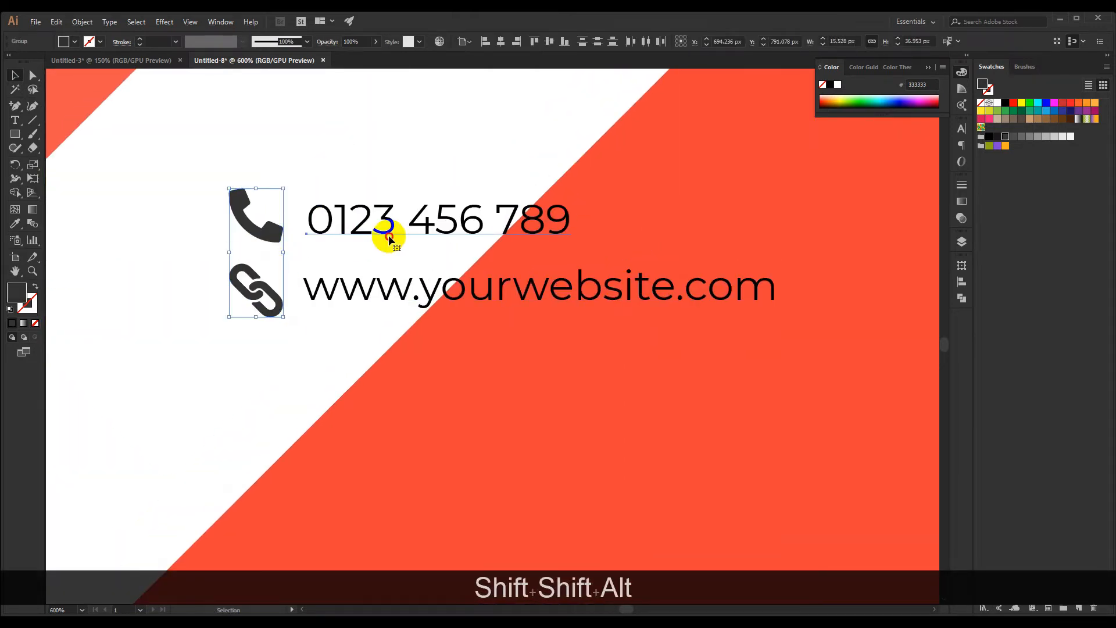
left_click(526, 38)
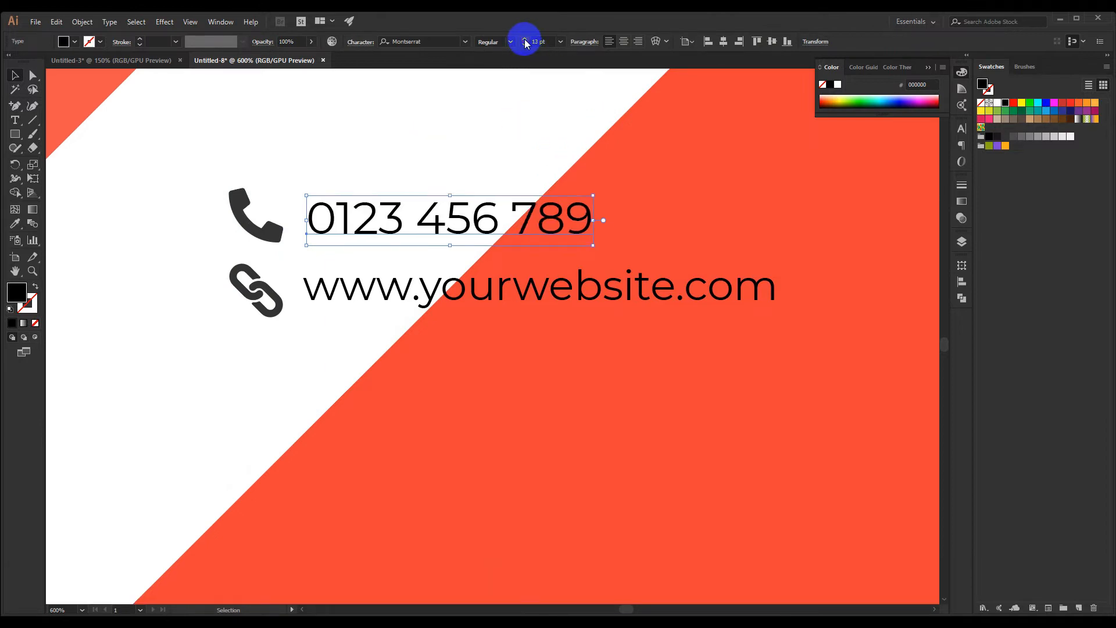
left_click(525, 39)
left_click(525, 45)
left_click(524, 45)
left_click(524, 45)
left_click(525, 45)
left_click(455, 194)
scroll(455, 194, "down", 5)
scroll(429, 229, "up", 1)
scroll(436, 226, "down", 2)
left_click_drag(457, 177, 446, 233)
scroll(432, 250, "up", 3)
left_click_drag(423, 291, 357, 274)
scroll(343, 282, "up", 2)
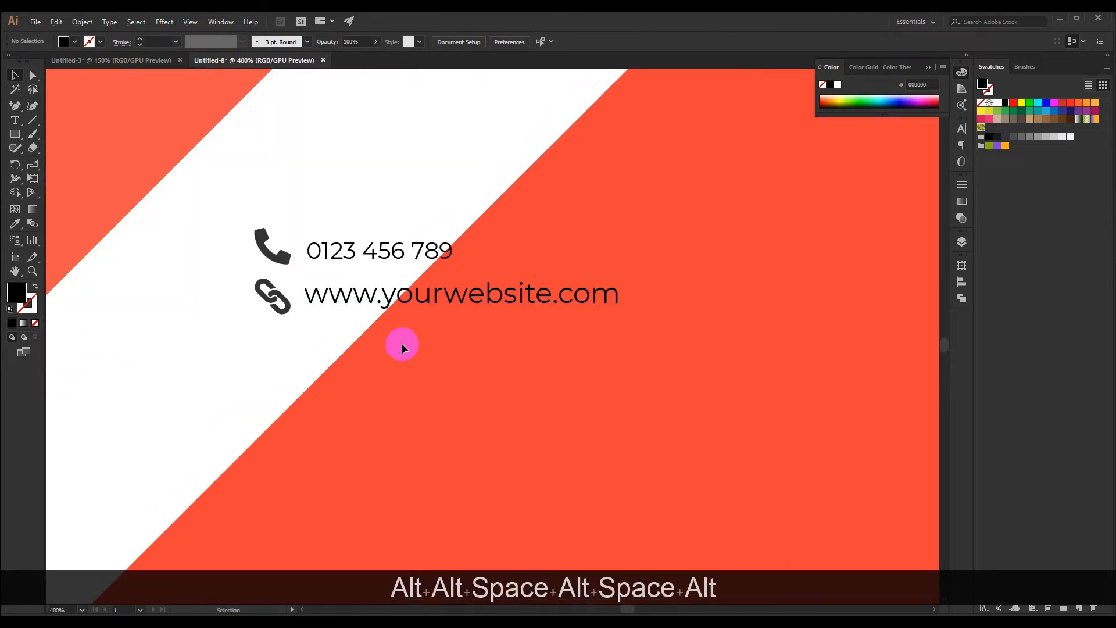
Restore the phone number's font size to 12 pt and test a size change on the website text, ending at 12 pt
left_click(366, 231)
left_click(379, 259)
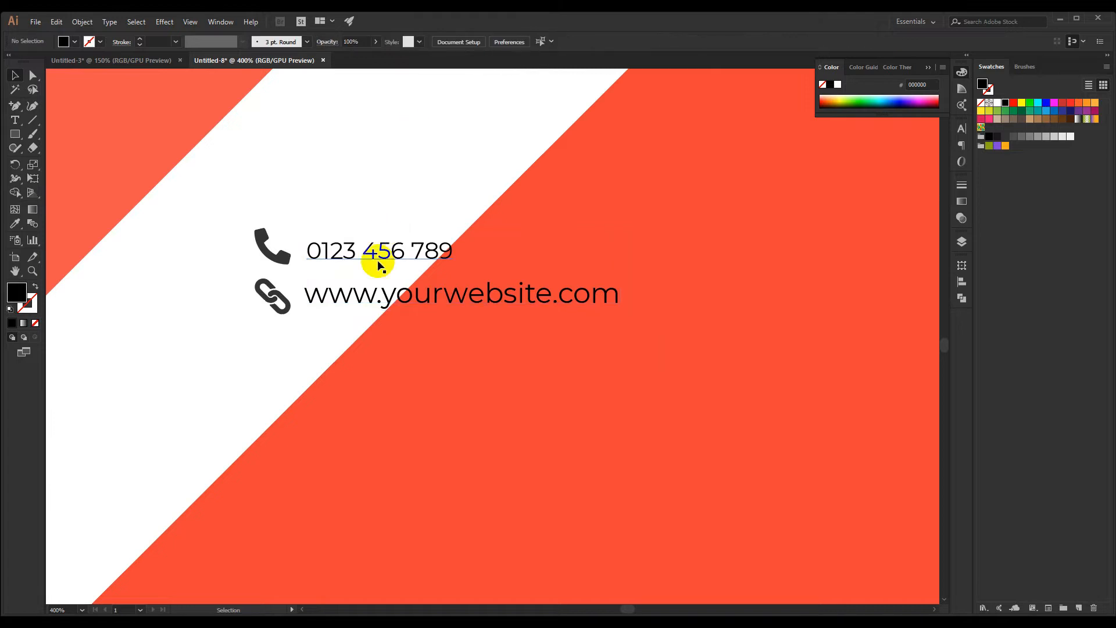
left_click(524, 42)
left_click(524, 42)
left_click(524, 41)
left_click(524, 45)
left_click(403, 298)
left_click(524, 42)
left_click(523, 45)
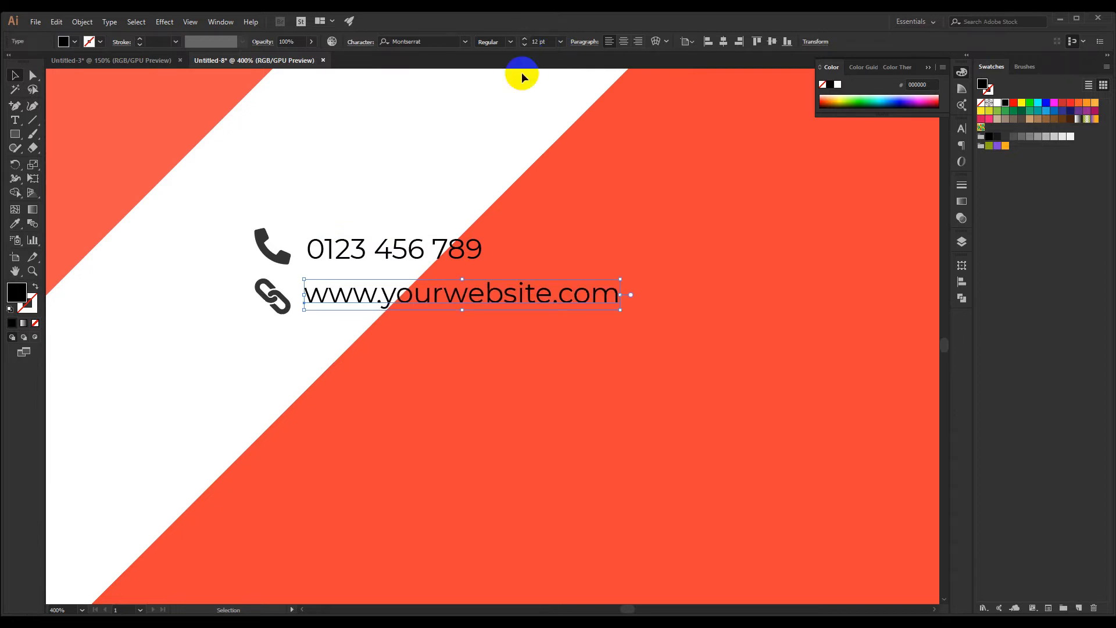
Scale the phone and link icons down together to about three quarters of their size
left_click(488, 174)
scroll(468, 226, "down", 4)
left_click_drag(411, 267, 406, 291)
scroll(428, 267, "up", 10)
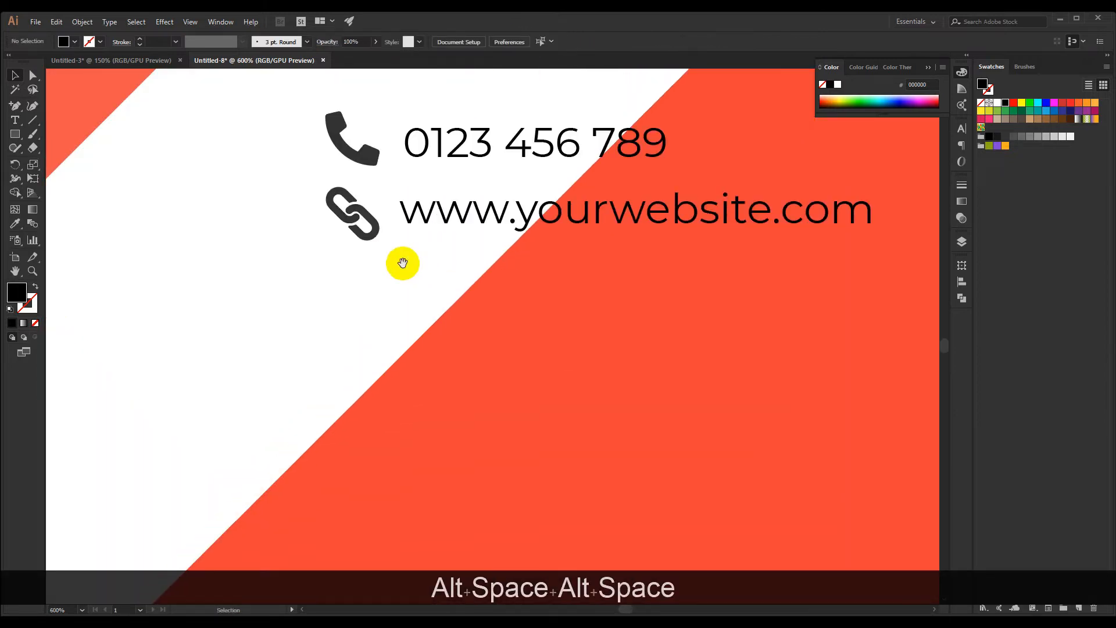
left_click(352, 238)
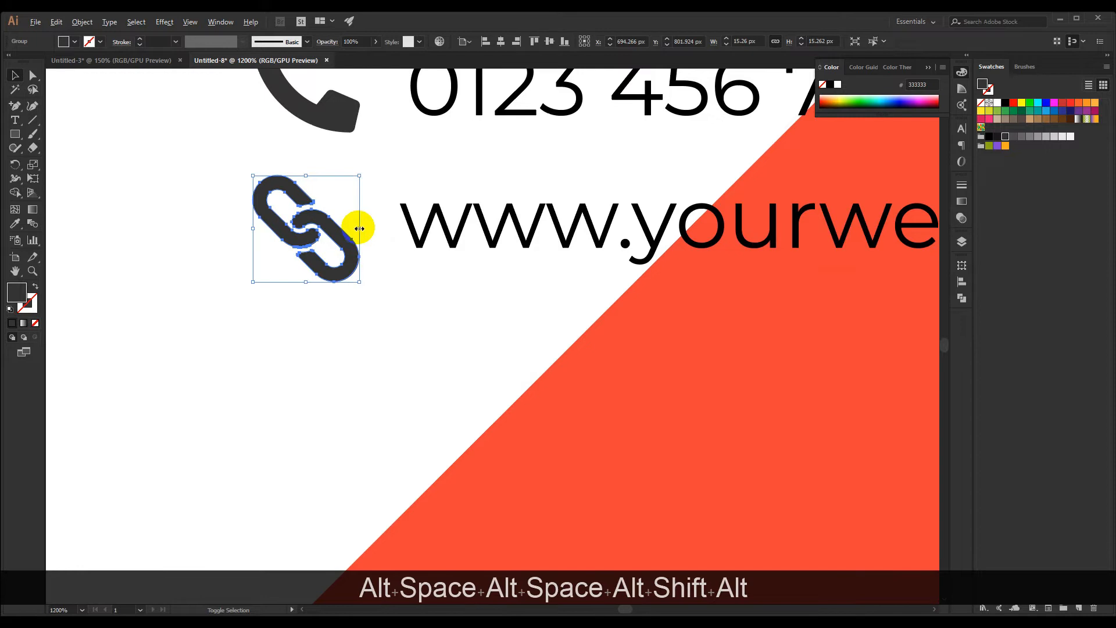
left_click(384, 173)
left_click_drag(375, 163, 413, 272)
left_click_drag(251, 155, 361, 357)
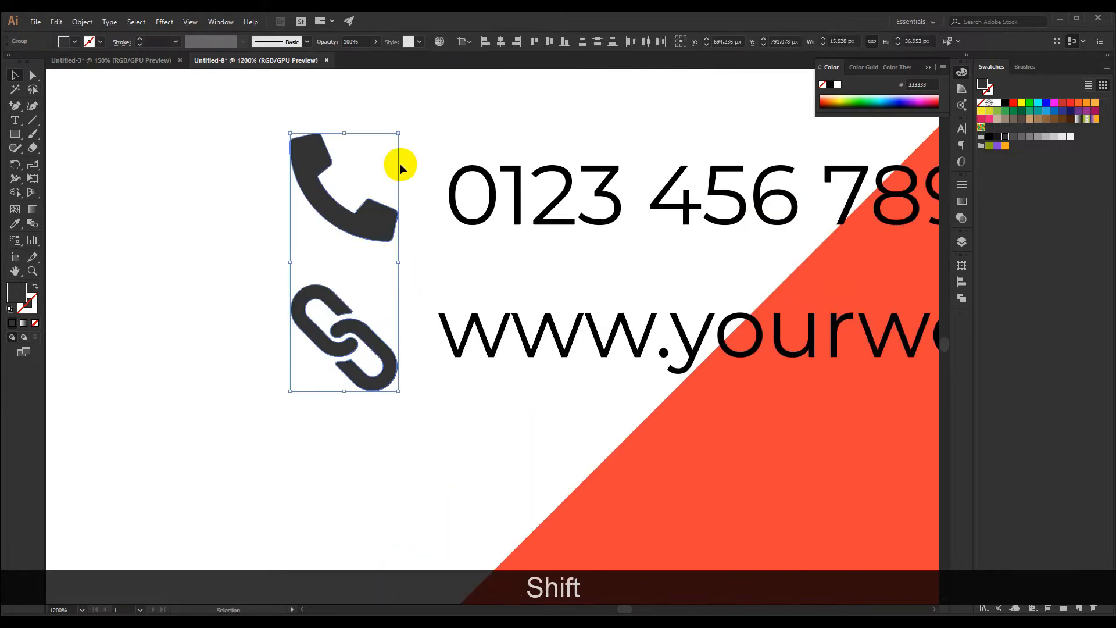
left_click_drag(398, 133, 384, 154)
left_click(384, 146)
left_click_drag(411, 193, 369, 186)
Move the phone icon closer to its number and vertically center the two using Align to Selection
left_click_drag(339, 226, 369, 214)
left_click(403, 206, "shift")
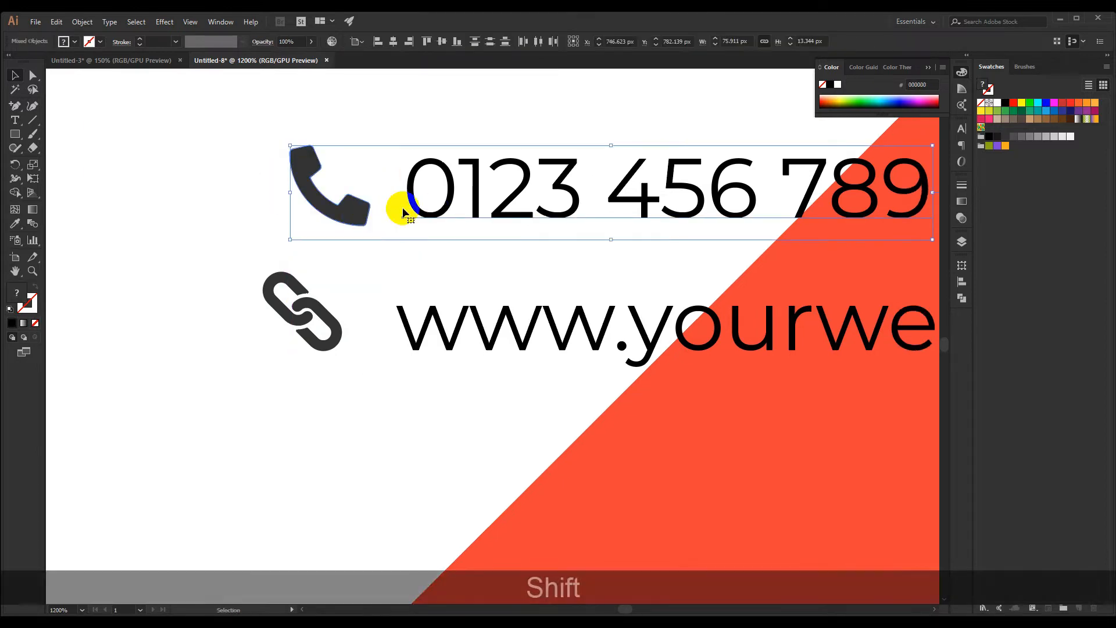
scroll(432, 123, "down", 3)
scroll(431, 123, "up", 1)
left_click(356, 42)
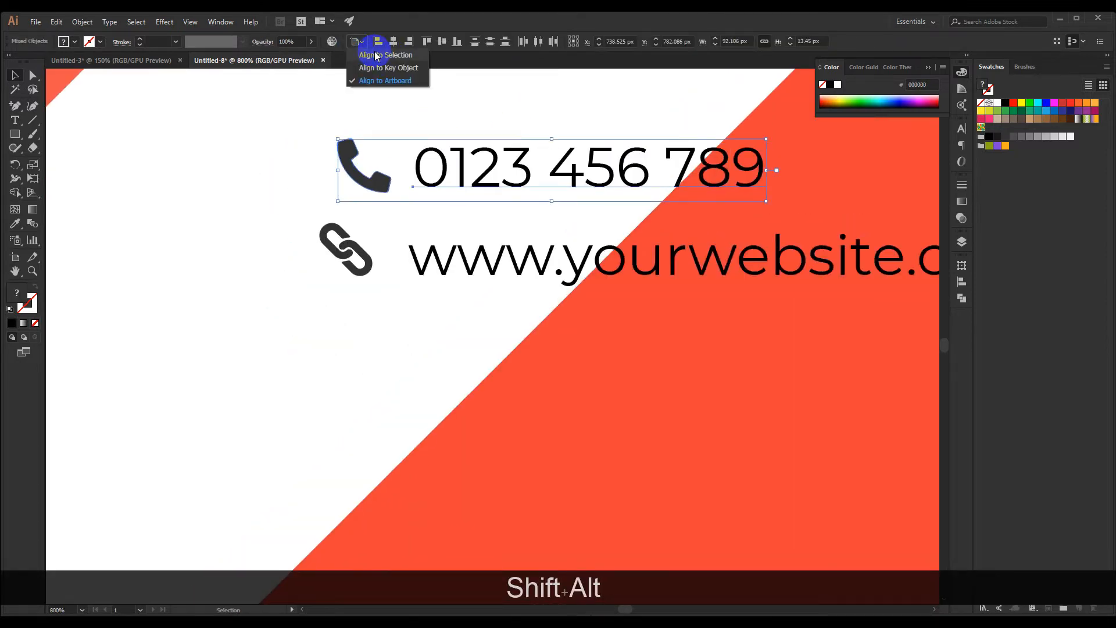
left_click(378, 63)
left_click(442, 43)
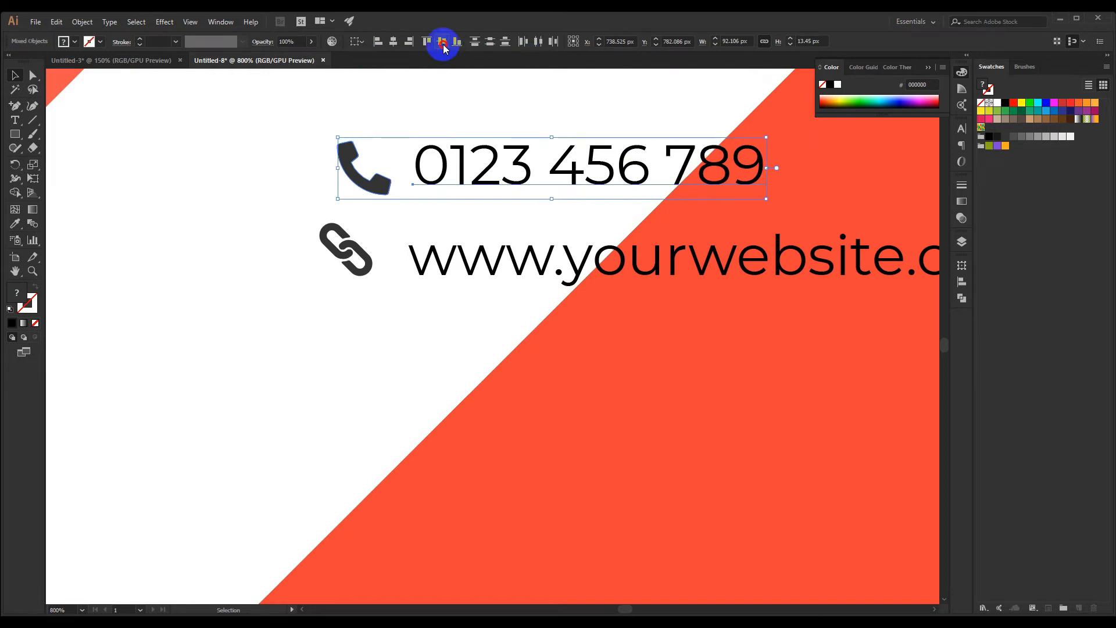
left_click(455, 101)
Horizontally center the link icon under the phone icon, using the phone icon as the key object
scroll(449, 109, "down", 1)
scroll(449, 110, "up", 1)
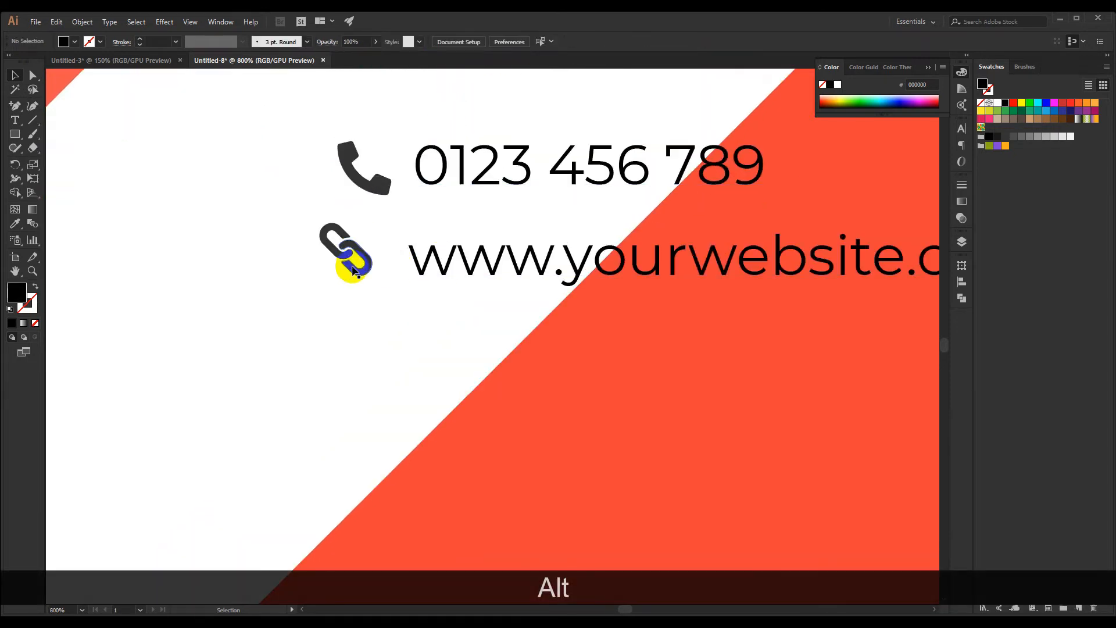
left_click(372, 196)
left_click(360, 255, "shift")
left_click(382, 170)
left_click(378, 181)
left_click(361, 253, "shift")
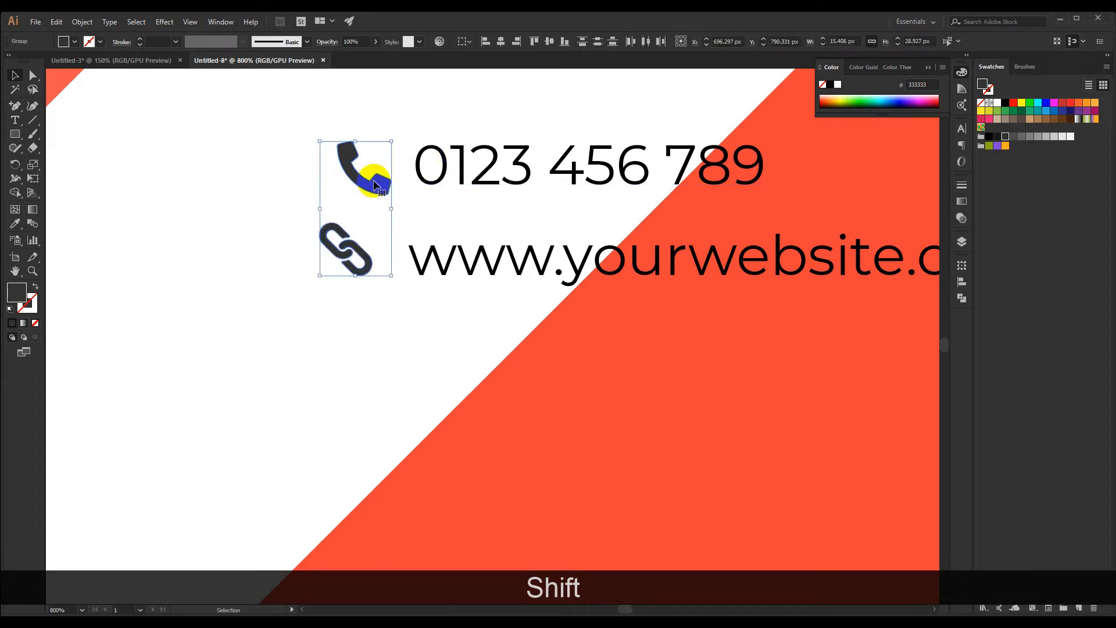
left_click(375, 185)
left_click(501, 43)
scroll(383, 334, "down", 1)
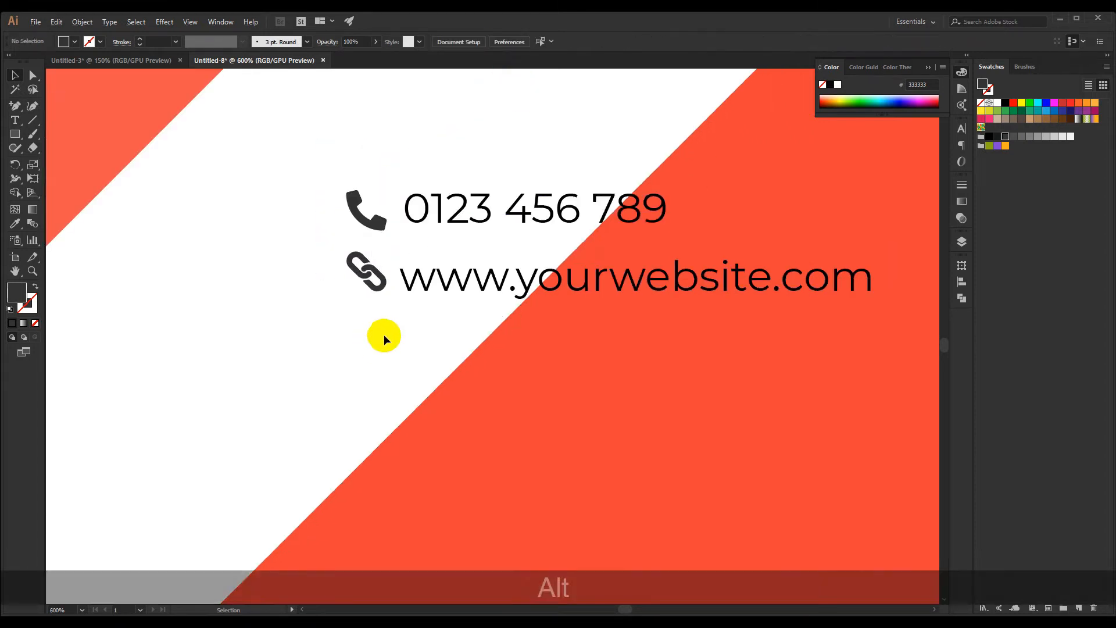
Vertically center the link icon and the website text on each other
left_click(386, 270)
left_click(429, 286, "shift")
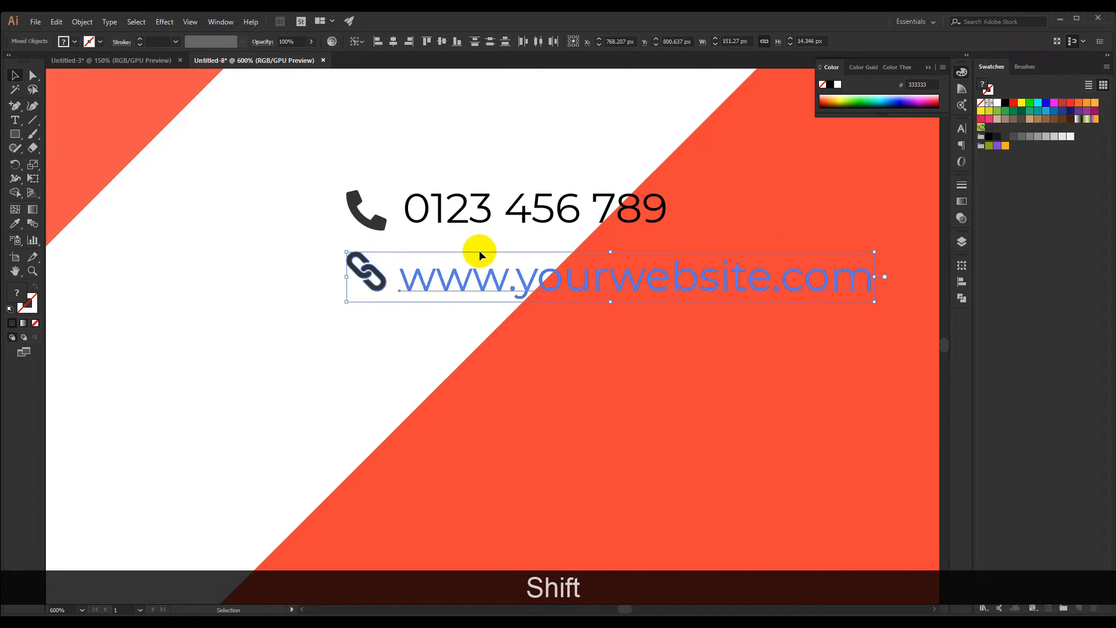
left_click(466, 168)
scroll(466, 169, "down", 2)
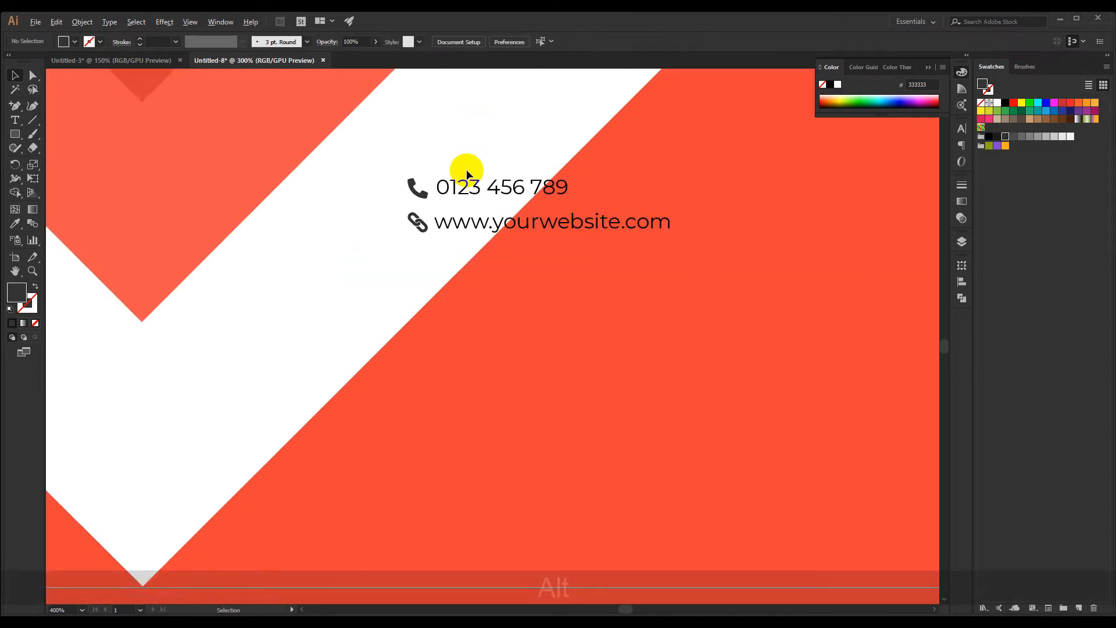
scroll(465, 186, "up", 2)
Align the left edges of the phone number and website texts
left_click_drag(507, 313, 437, 313)
left_click_drag(377, 151, 443, 328)
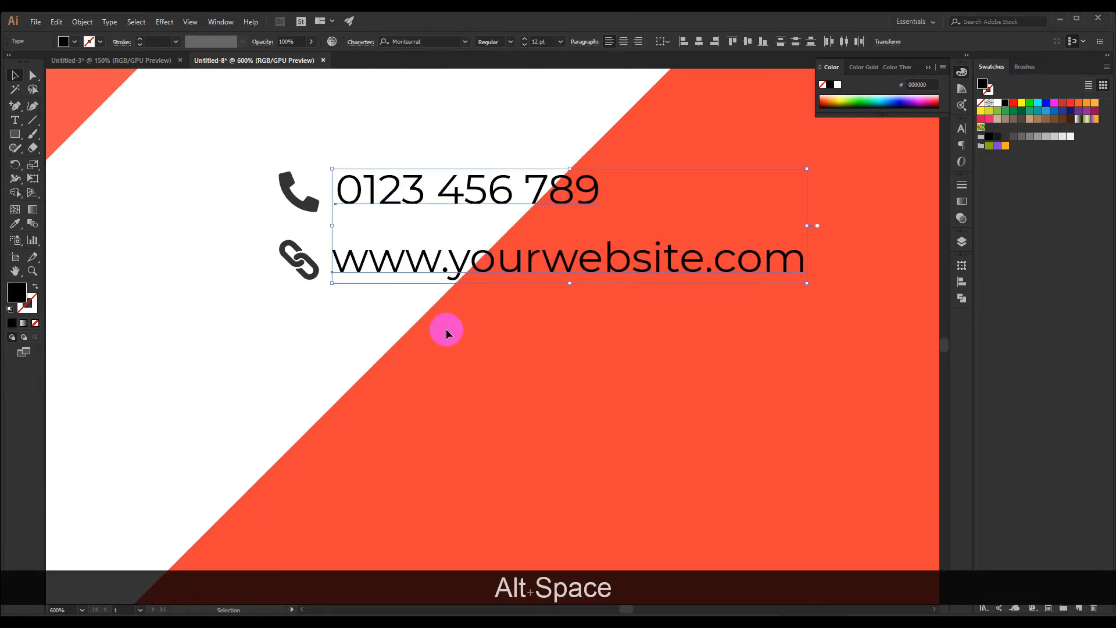
left_click(326, 333)
left_click_drag(370, 331, 405, 150)
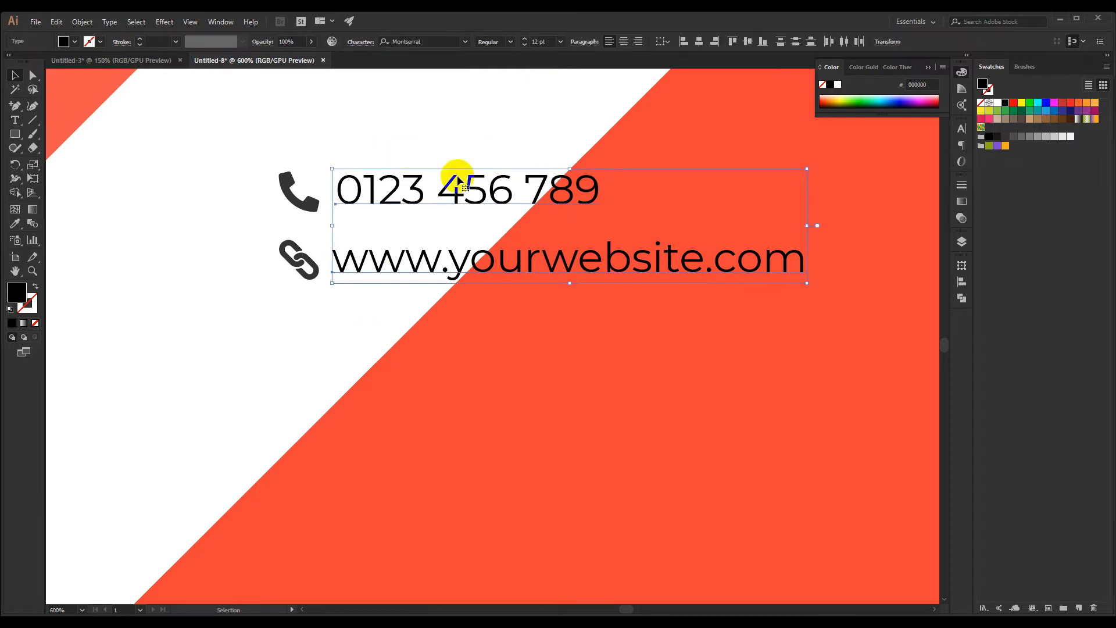
left_click(683, 43)
left_click(385, 351)
Group the link icon with the website text
scroll(330, 329, "down", 3)
scroll(330, 329, "up", 2)
left_click_drag(367, 340, 346, 317)
scroll(329, 261, "up", 1)
scroll(329, 261, "up", 2)
scroll(329, 262, "down", 3)
scroll(347, 316, "down", 3)
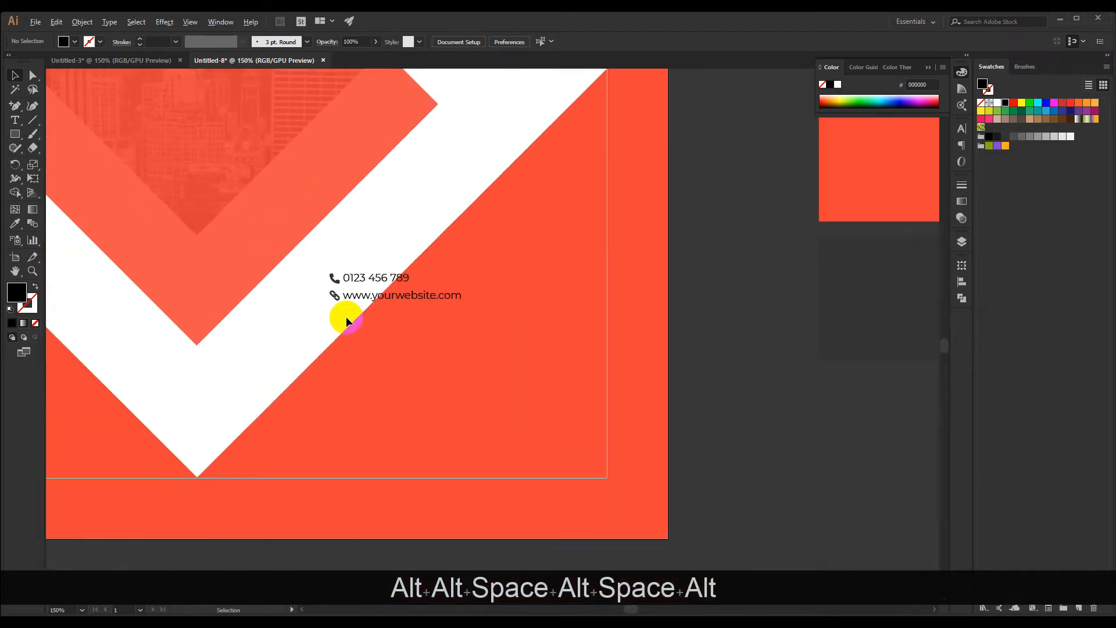
left_click_drag(318, 297, 319, 299)
scroll(349, 317, "up", 3)
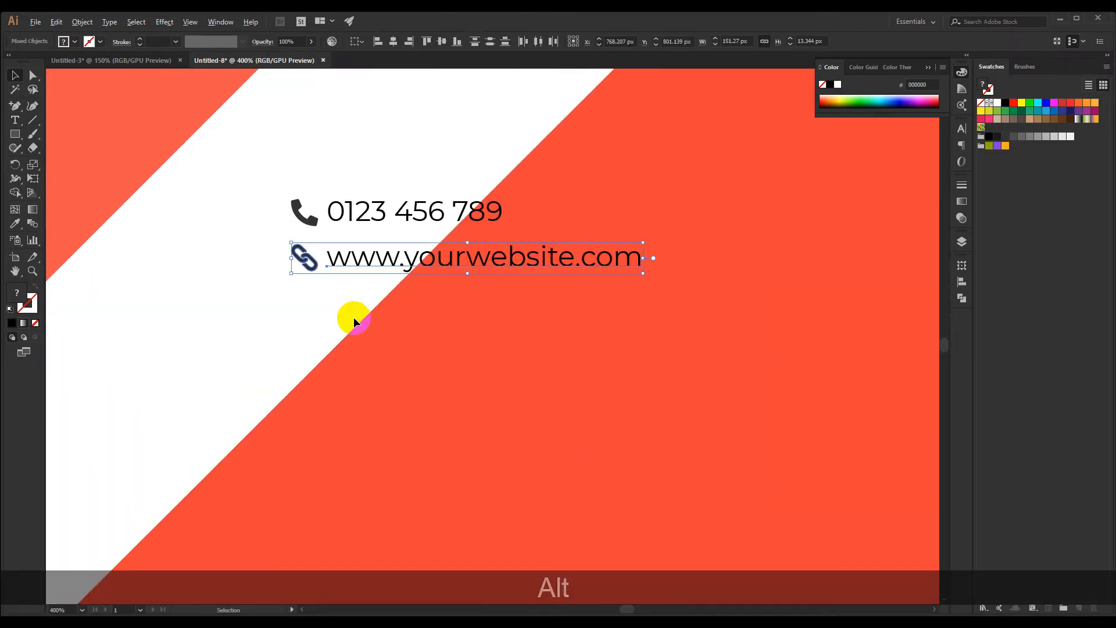
key("ctrl+g")
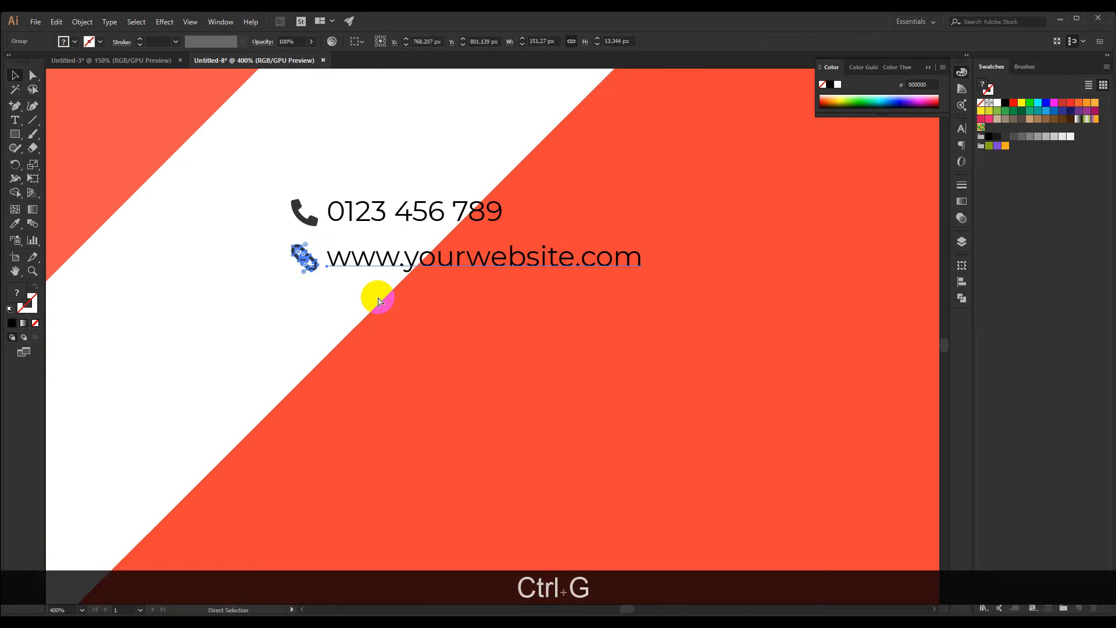
Group the phone icon with the phone number text
left_click_drag(387, 224, 388, 225)
key("ctrl+g")
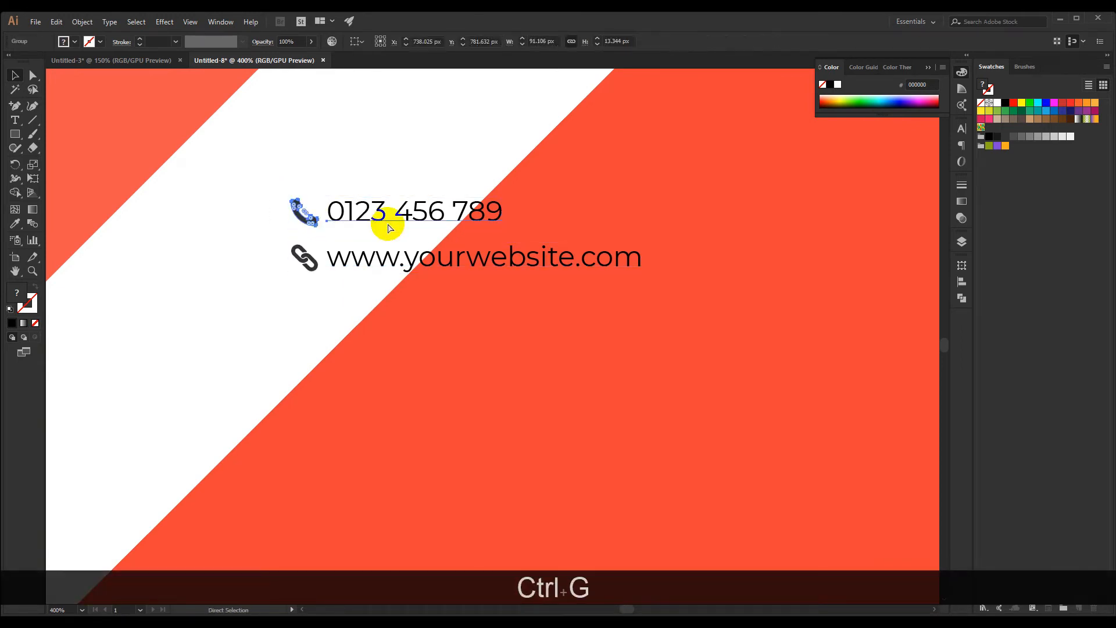
left_click(354, 315)
Rotate the phone group clockwise to run parallel to the lower-left white band and place it inside that band
scroll(353, 315, "down", 2)
left_click_drag(320, 347, 515, 383)
scroll(511, 382, "down", 1)
left_click_drag(562, 324, 272, 341)
key("ctrl+z")
left_click(449, 285, "shift")
left_click_drag(652, 227, 876, 166)
left_click(622, 155)
scroll(433, 181, "down", 4)
left_click_drag(348, 244, 292, 262)
left_click_drag(363, 176, 407, 241)
left_click_drag(488, 196, 542, 184)
left_click(437, 155)
left_click_drag(378, 164, 234, 271)
left_click_drag(320, 251, 327, 294)
Move the phone group up and left along the white band, next to the transparent diamond's left corner
left_click(316, 331)
left_click_drag(314, 340, 333, 375)
scroll(246, 283, "up", 2)
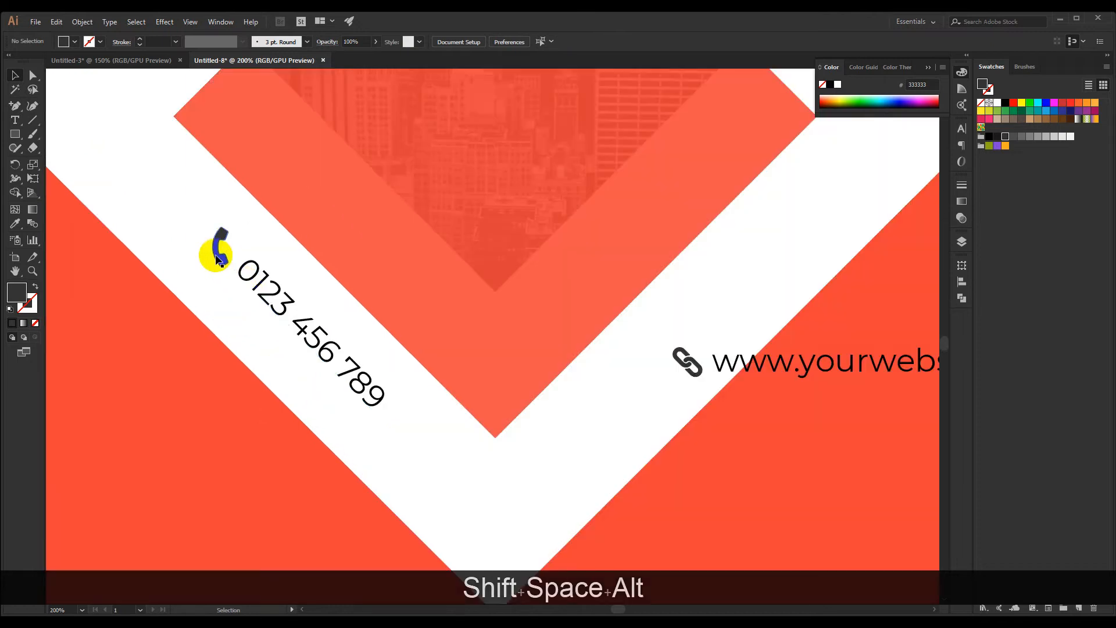
left_click_drag(218, 259, 132, 180)
left_click(110, 197)
scroll(109, 197, "down", 2)
left_click_drag(256, 317, 238, 320)
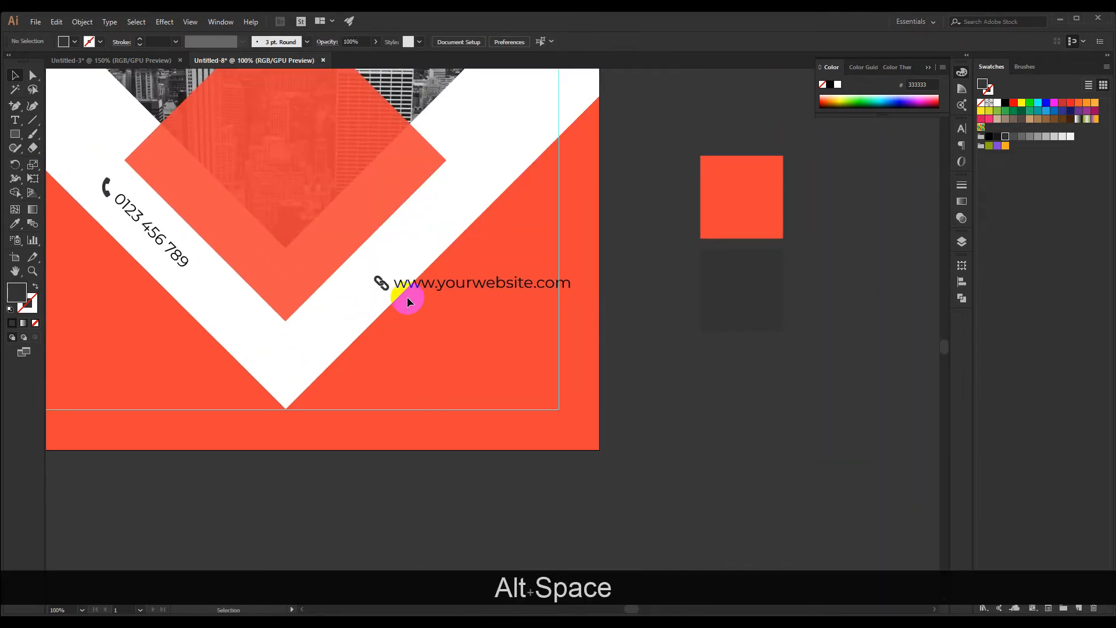
Rotate the website group counterclockwise to run parallel to the lower-right white band and move it into that band
left_click(408, 301)
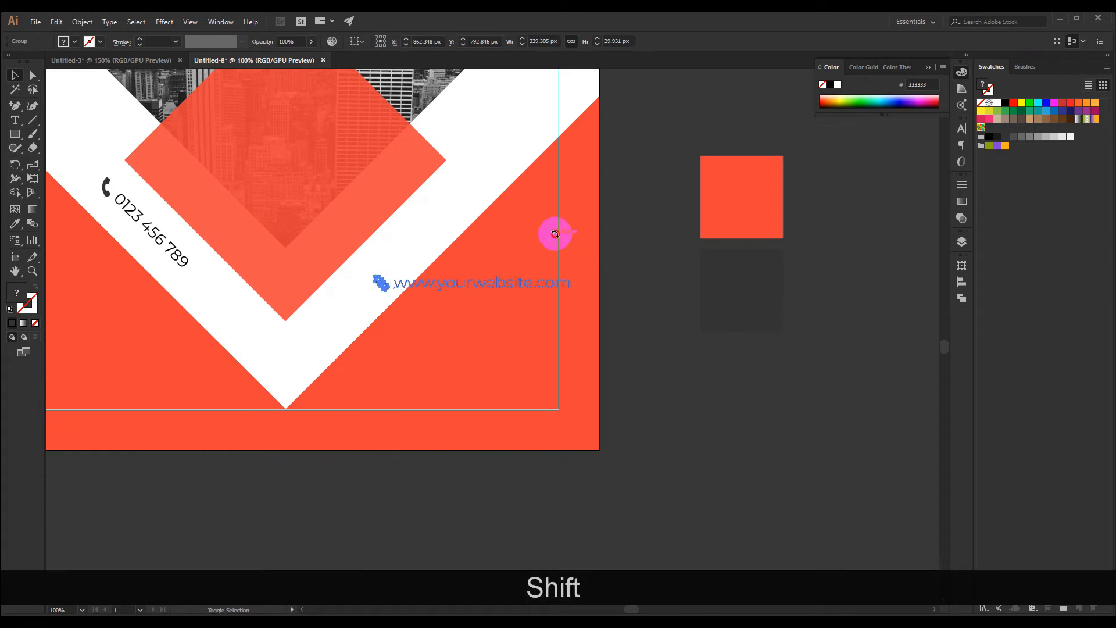
left_click_drag(555, 233, 486, 211)
left_click_drag(450, 314, 352, 305)
scroll(315, 333, "down", 3)
scroll(298, 332, "up", 3)
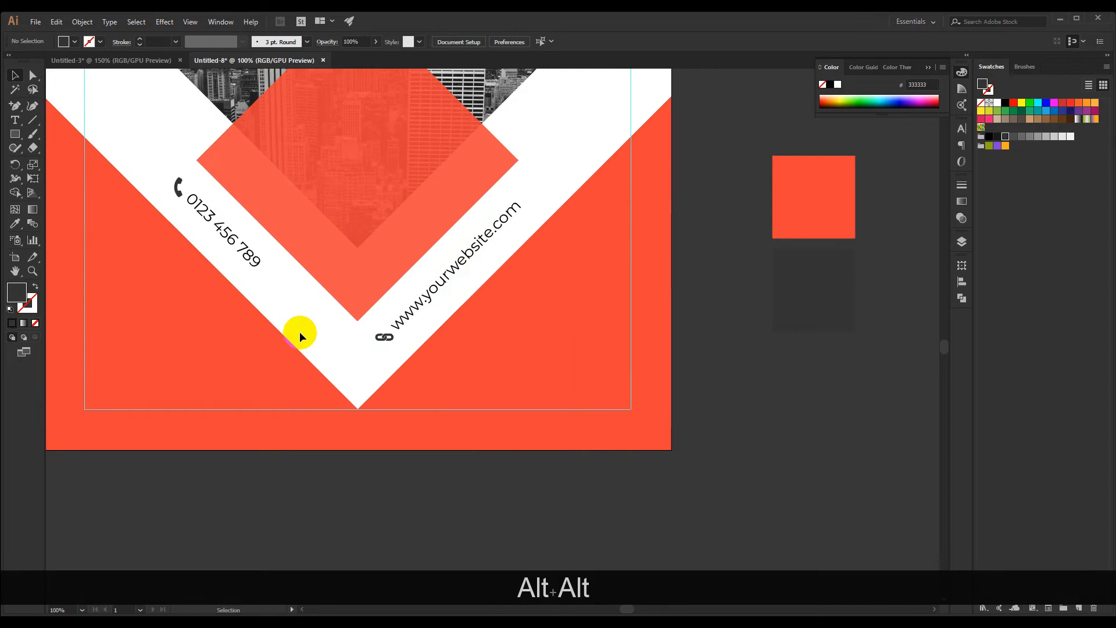
Check the phone group's placement in its band, and move the website group down about 3 px
left_click_drag(298, 332, 339, 372)
scroll(249, 211, "up", 5)
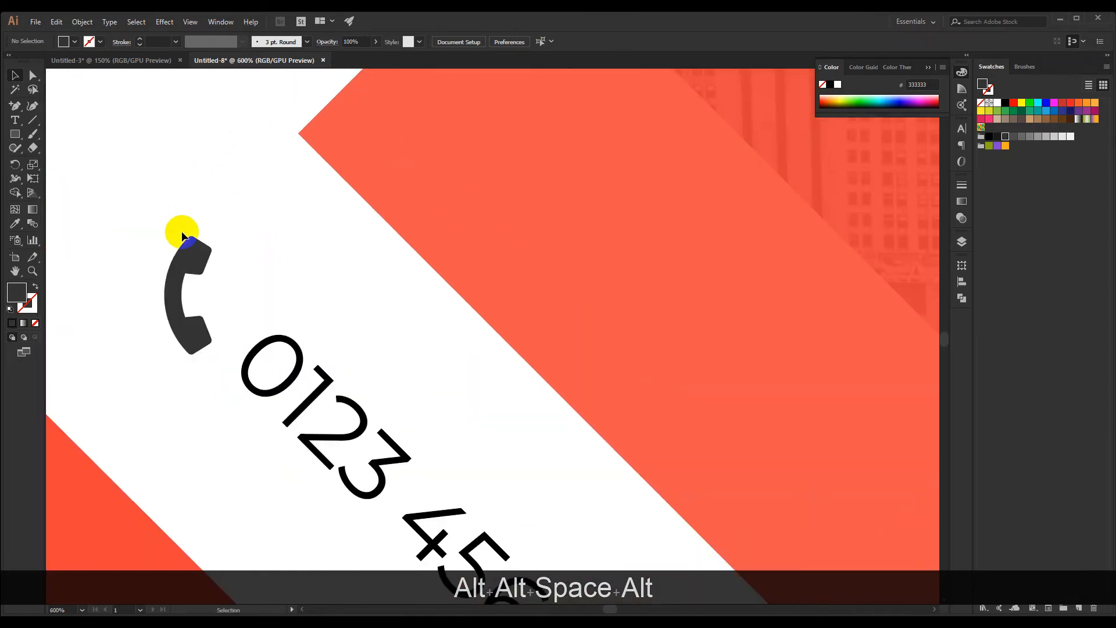
left_click(210, 302)
left_click(179, 250)
scroll(182, 256, "down", 4)
left_click_drag(350, 408, 230, 249)
scroll(347, 346, "up", 2)
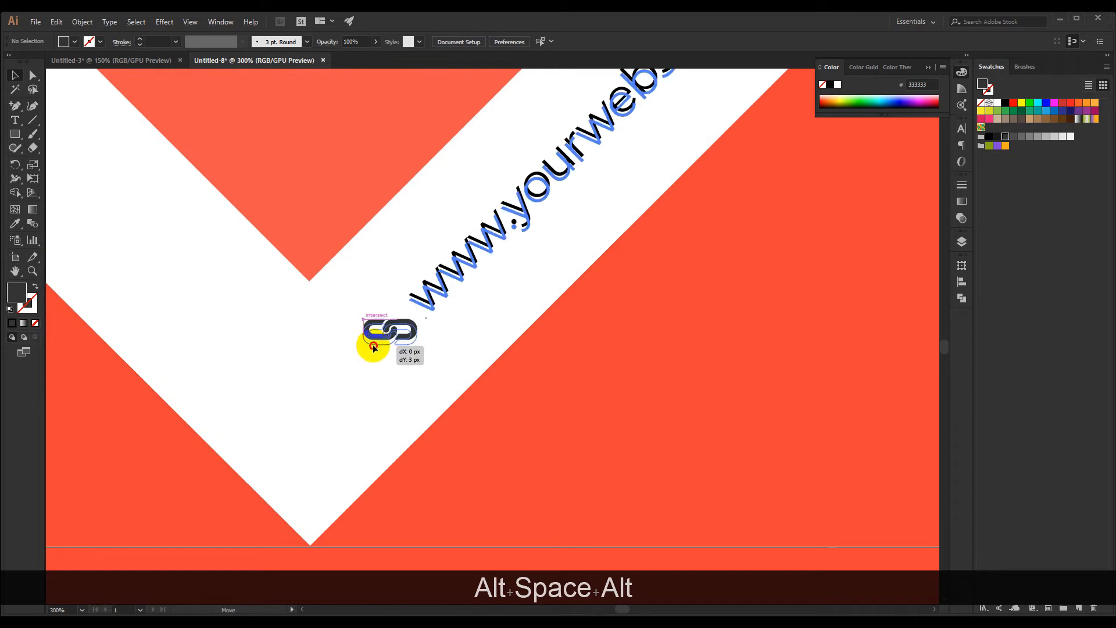
scroll(284, 347, "down", 4)
scroll(281, 346, "up", 1)
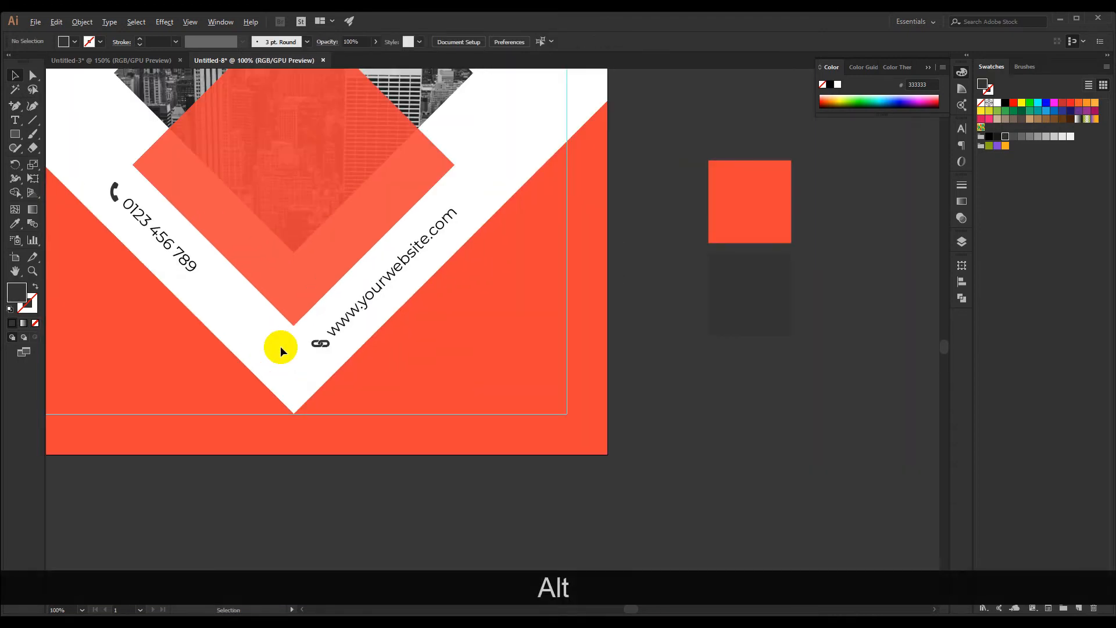
Add a three-line text reading CREATIVE, MARKETING, AGENCY inside the transparent orange-red diamond
scroll(278, 332, "down", 2)
scroll(274, 319, "up", 1)
left_click_drag(192, 181, 214, 228)
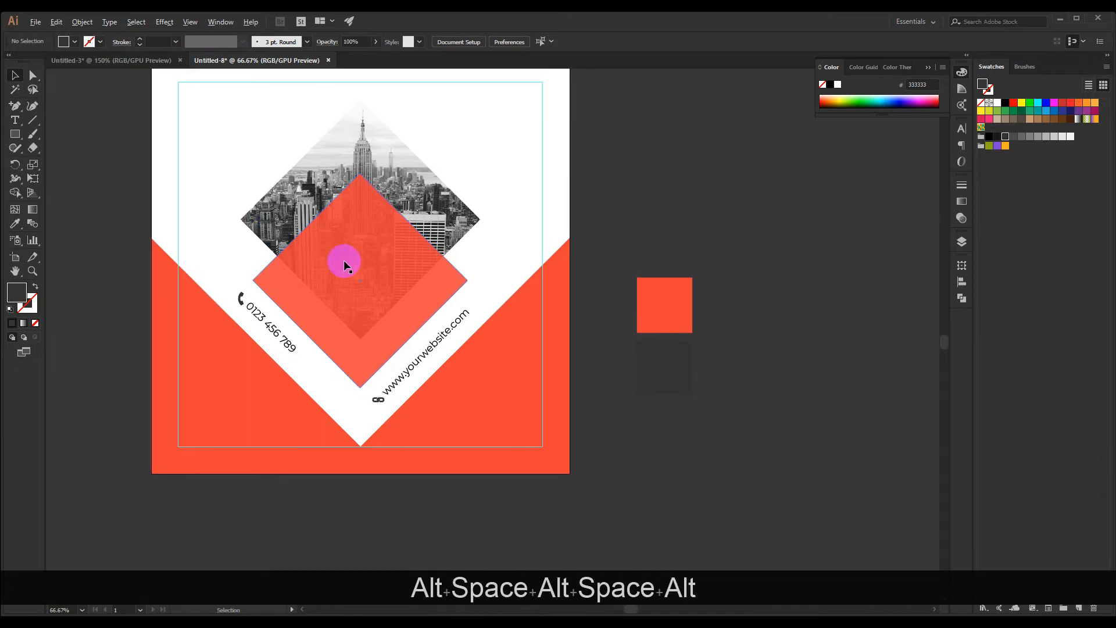
scroll(406, 268, "up", 1)
scroll(410, 271, "up", 1)
scroll(236, 218, "down", 2)
mouse_move(150, 219)
left_mouse_down()
mouse_move(237, 218)
mouse_move(160, 208)
left_mouse_up()
scroll(300, 235, "up", 1)
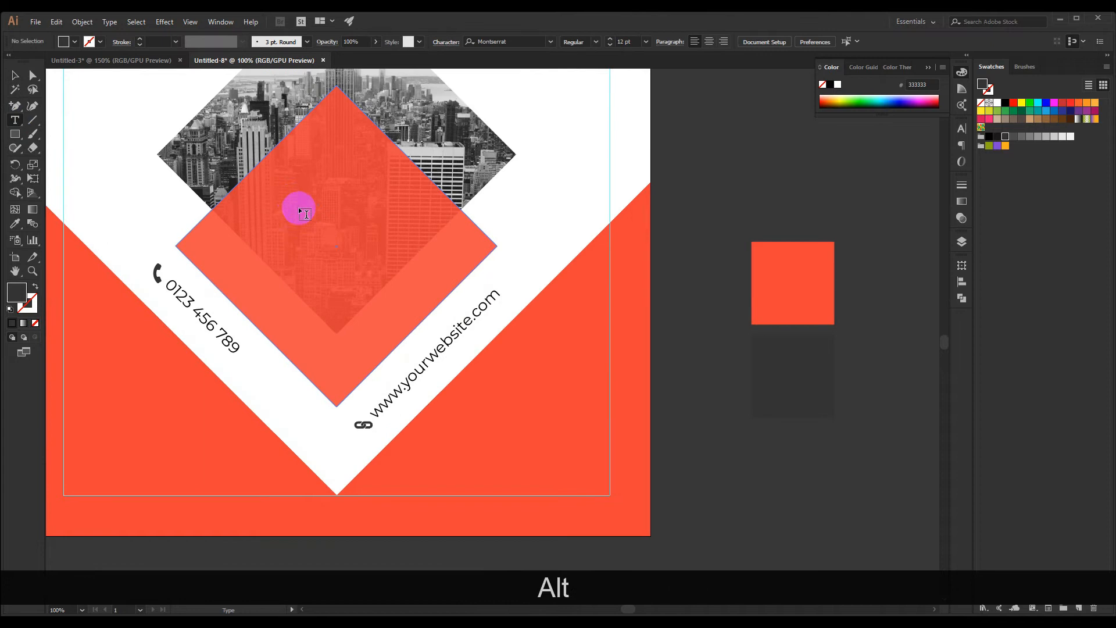
left_click(293, 199)
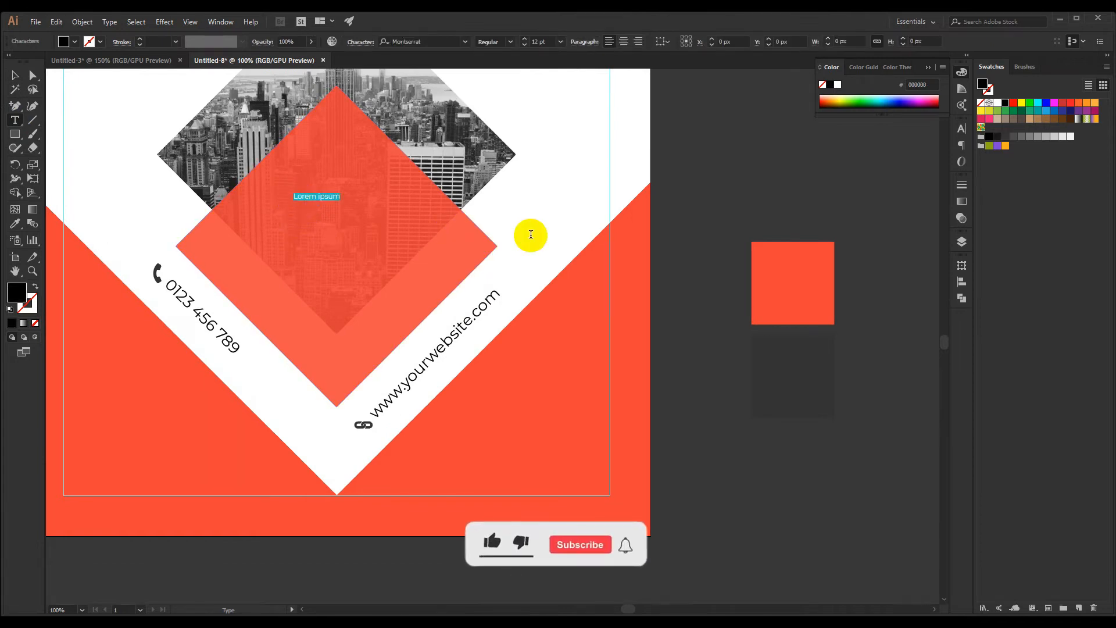
type("CREATIVE")
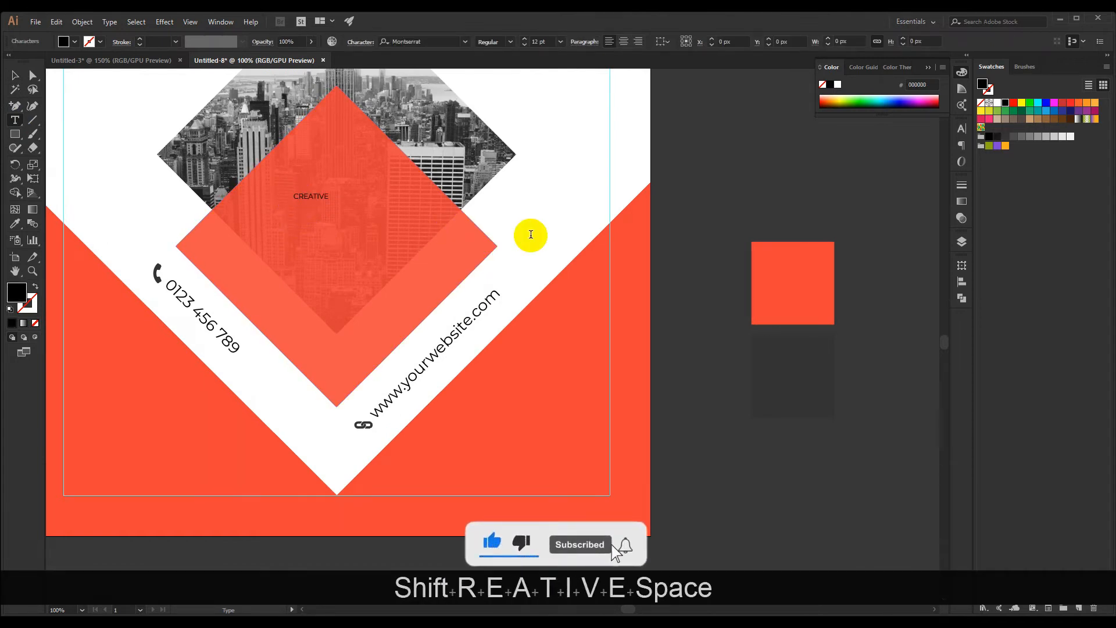
key("BackSpace")
key("Return")
type("MARKETING")
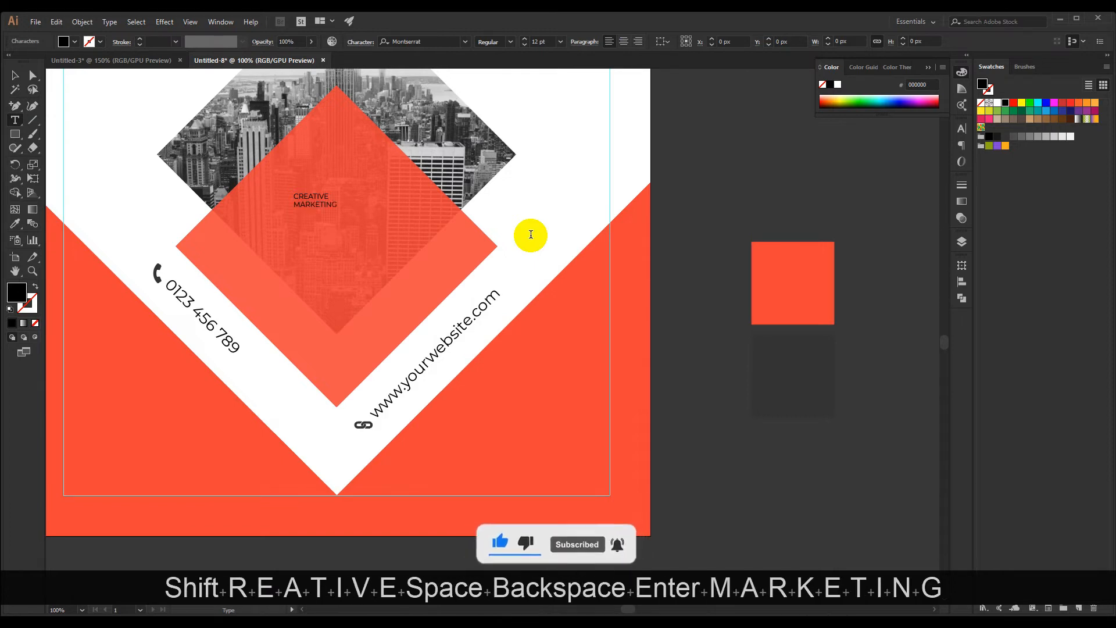
key("Return")
type("AGENC")
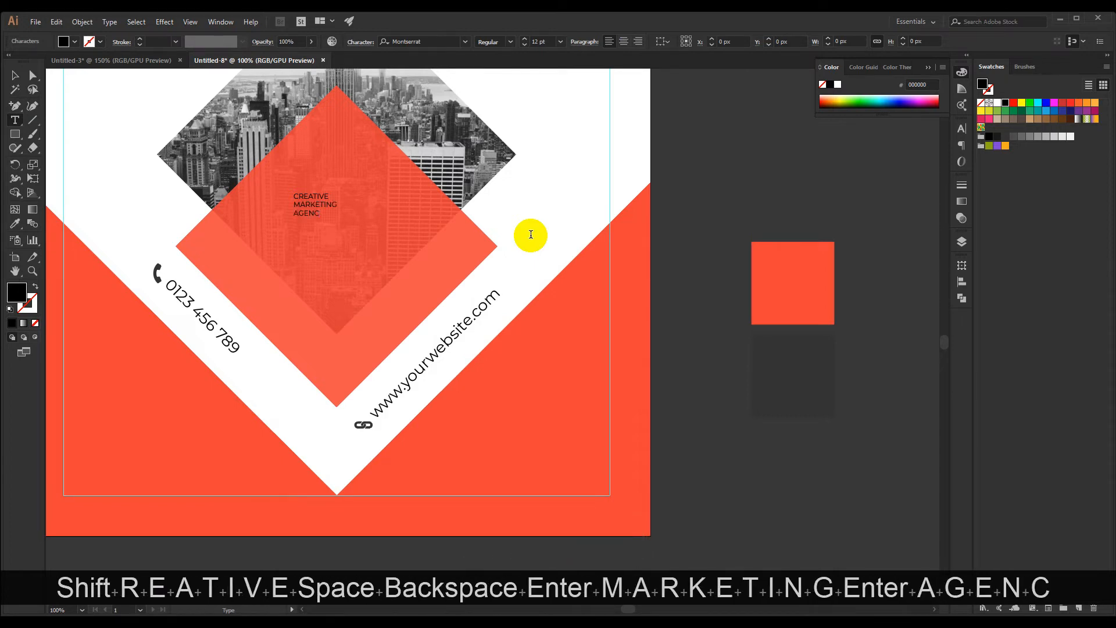
type("Y")
left_click(14, 75)
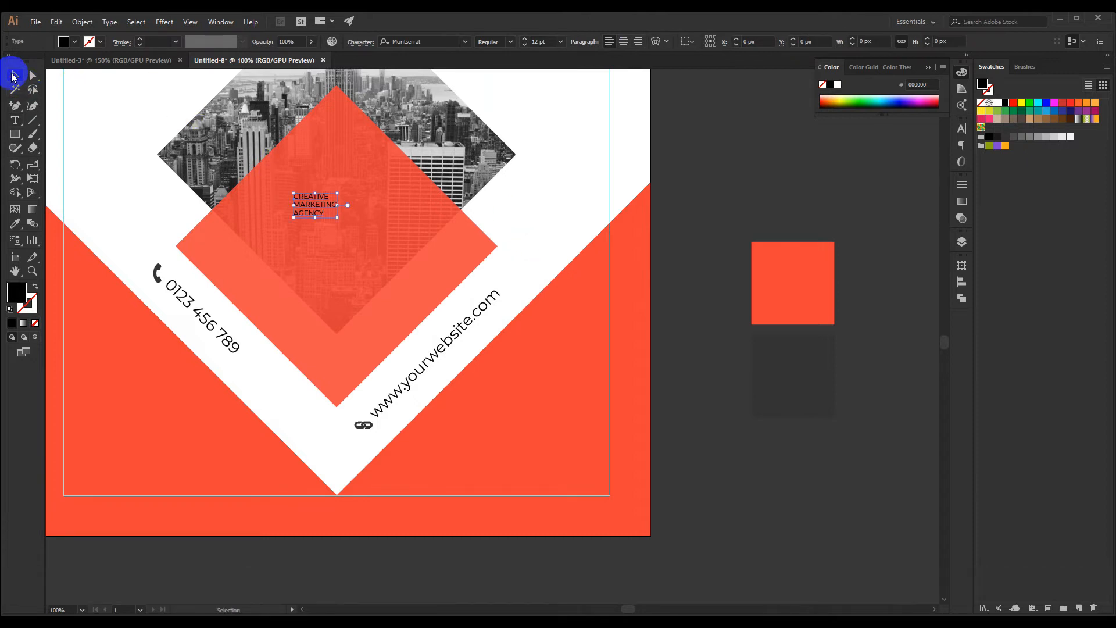
Set the headline text's font size to 36 pt
left_click(526, 38)
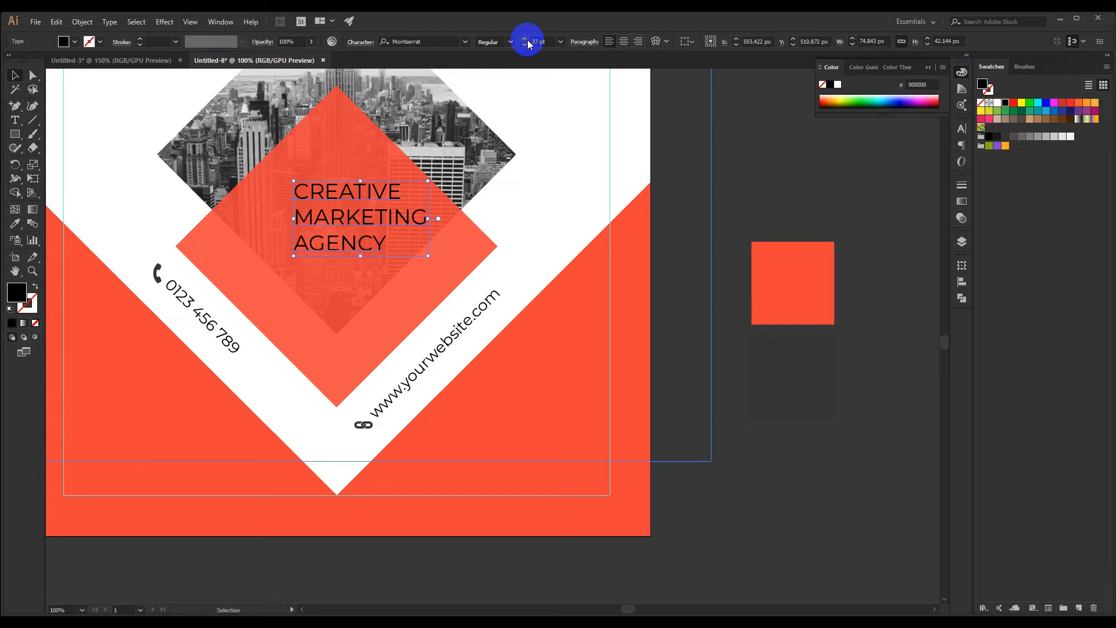
left_click(525, 44)
left_click(525, 45)
left_click(524, 39)
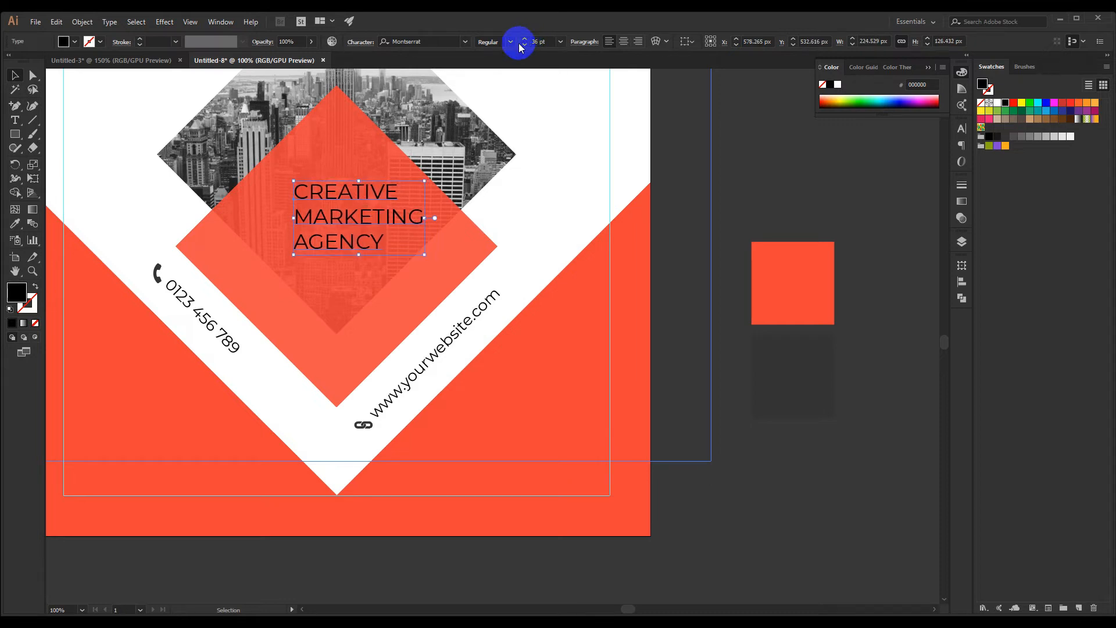
Center-align the headline's lines within the orange-red diamond and color the text white
left_click_drag(355, 192, 553, 222)
left_click(624, 41)
left_click(997, 103)
left_click(564, 169)
Enlarge the white headline text in the diamond to 44 pt
scroll(425, 257, "up", 1)
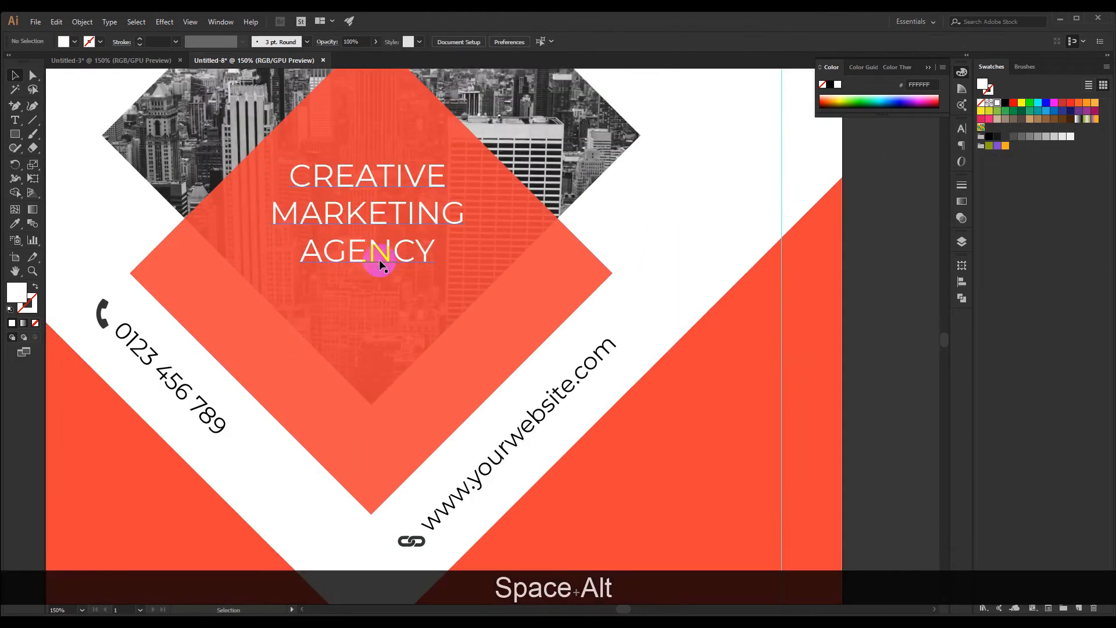
left_click(379, 261)
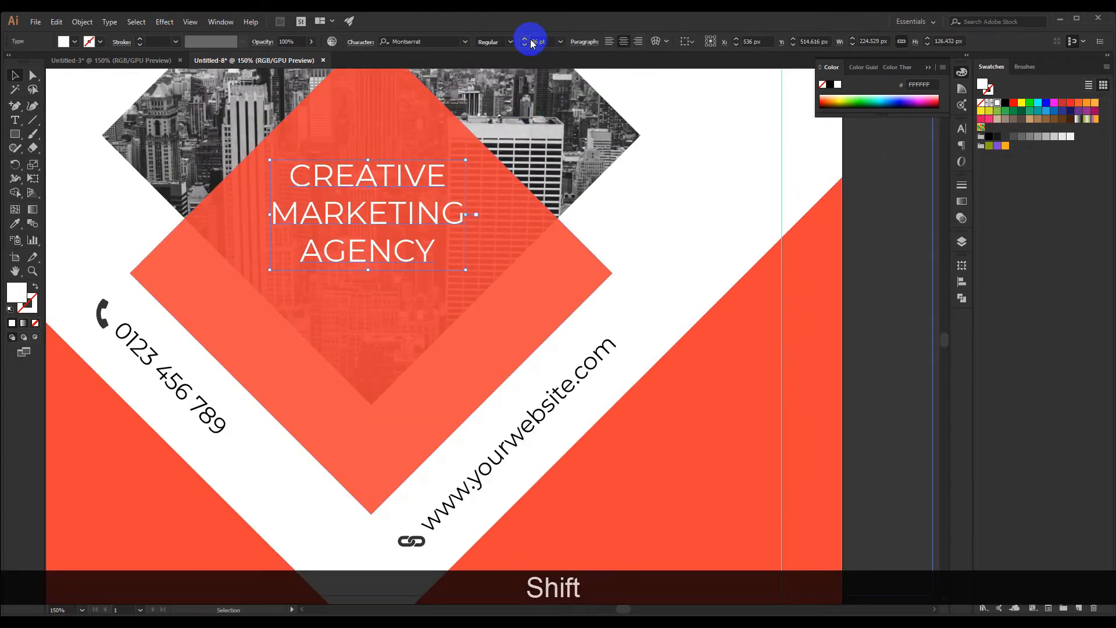
scroll(527, 41, "up", 8)
left_click(623, 177)
scroll(630, 208, "down", 1)
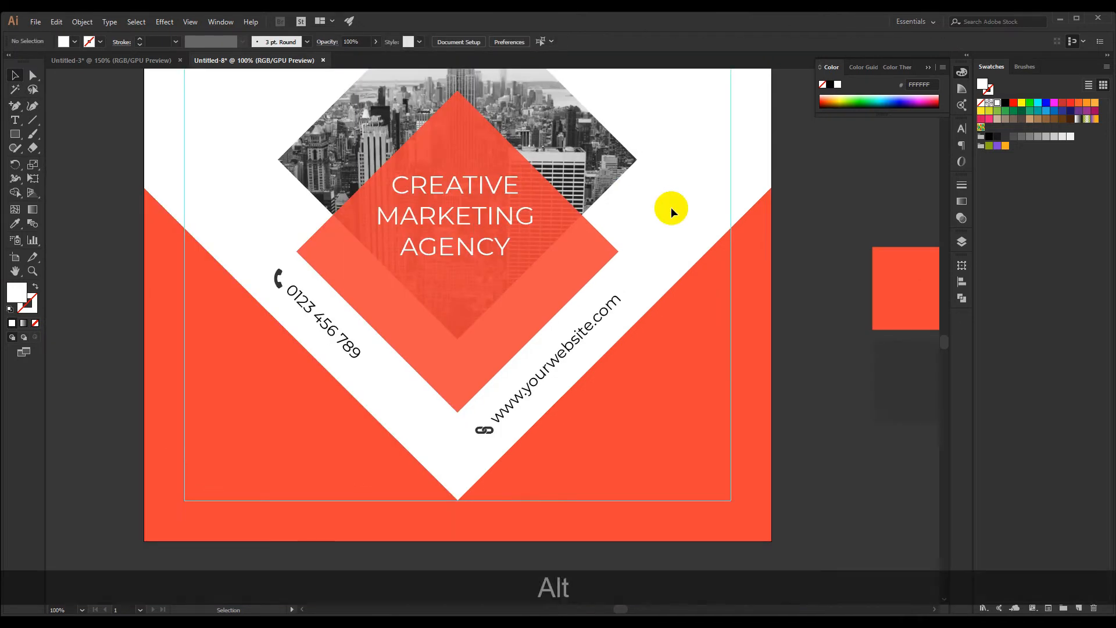
Apply the Bold font style to the words MARKETING AGENCY, leaving CREATIVE in Regular
left_click_drag(668, 209, 616, 198)
left_click(453, 216)
scroll(429, 195, "up", 1)
double_click(351, 211)
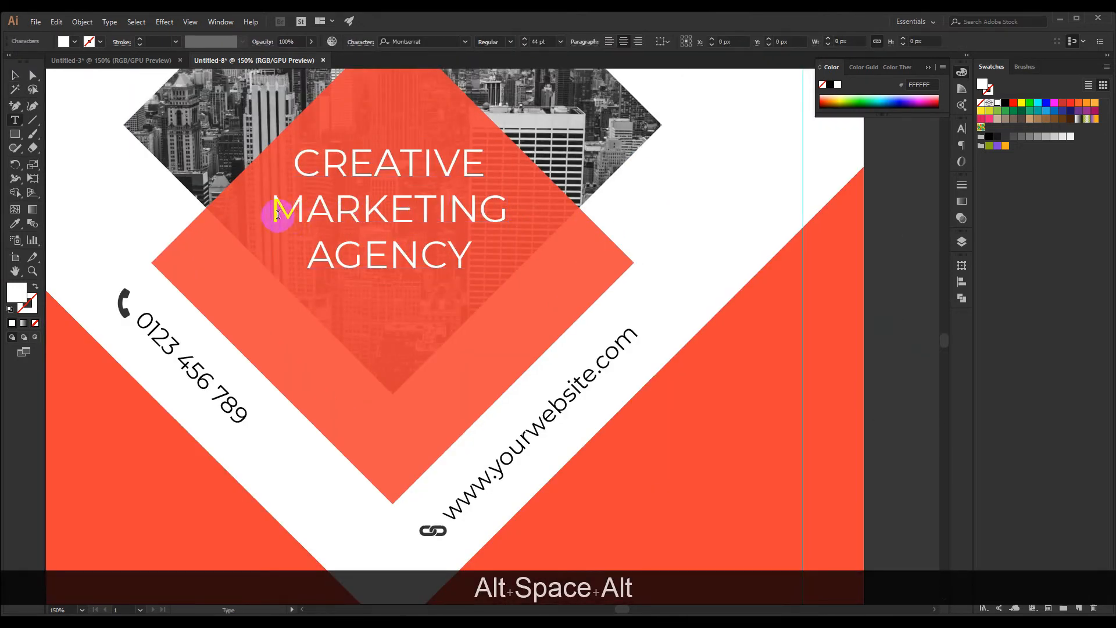
left_click_drag(278, 214, 456, 291)
left_click(511, 42)
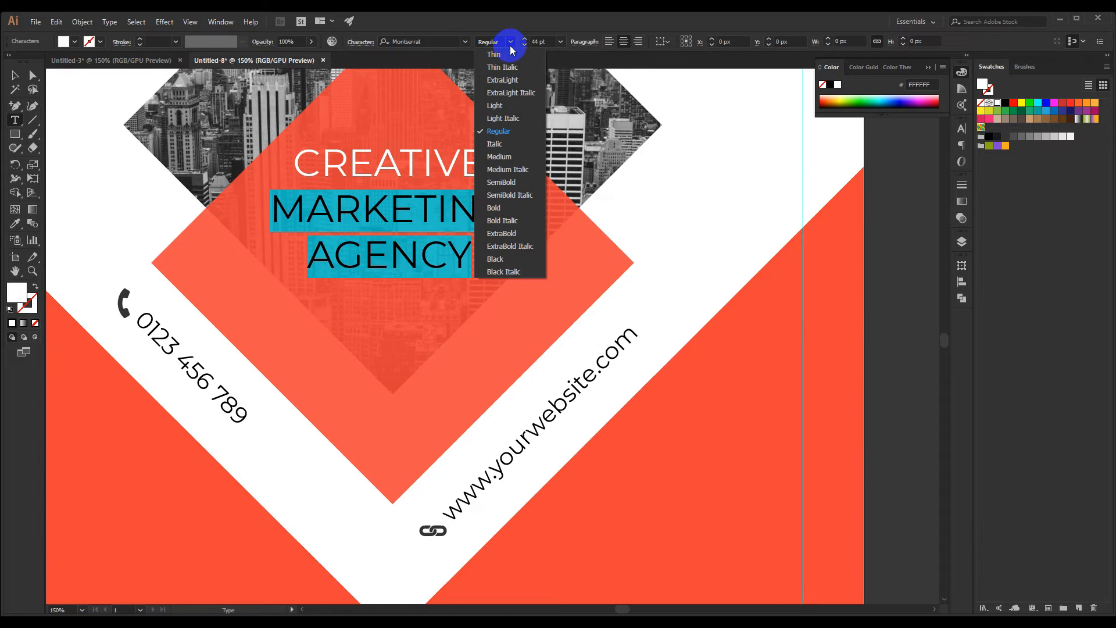
left_click(494, 208)
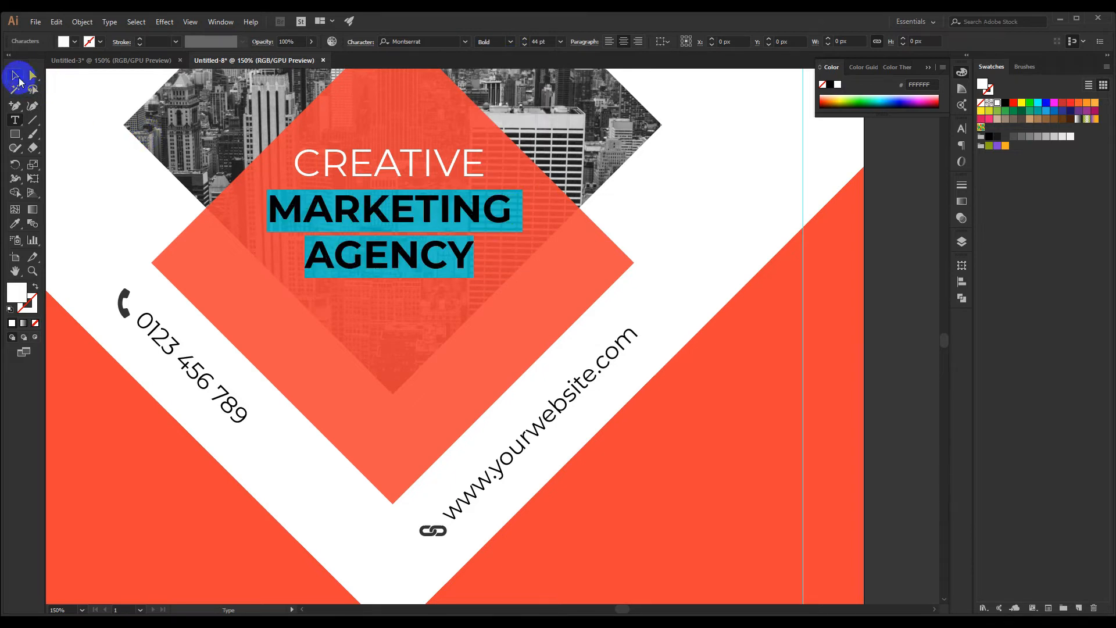
left_click(20, 81)
left_click(126, 220)
Move the headline text slightly down inside the orange-red diamond
scroll(126, 222, "down", 2)
left_click_drag(96, 199, 133, 204)
scroll(225, 231, "up", 2)
left_click_drag(328, 224, 325, 242)
scroll(356, 242, "down", 1)
Horizontally center the headline text and the orange-red diamond on each other
left_click(360, 192)
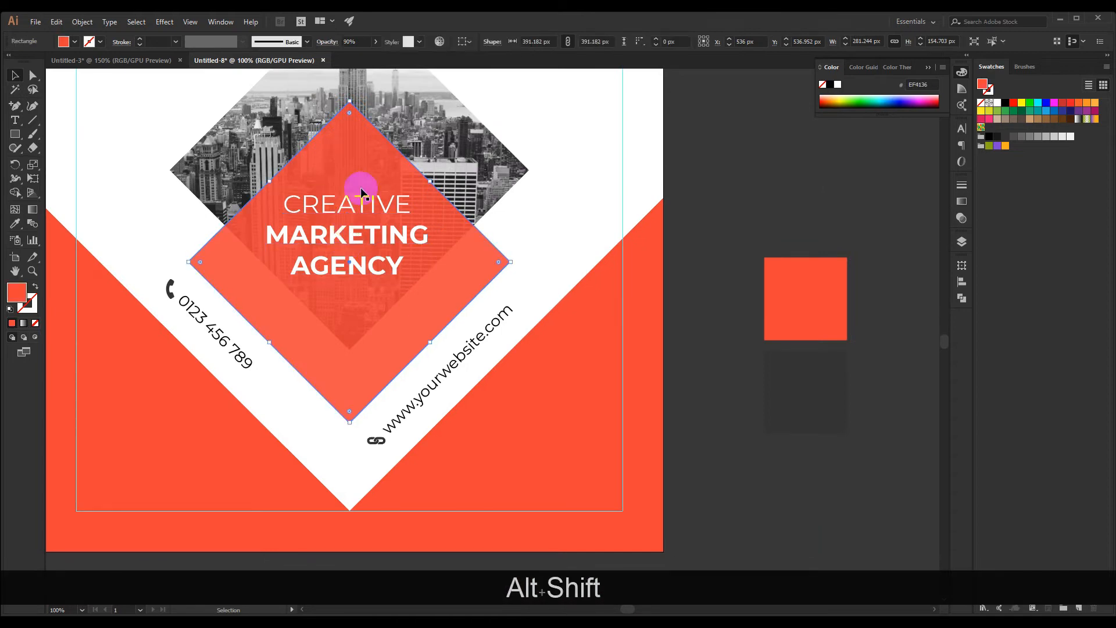
left_click(349, 199, "shift")
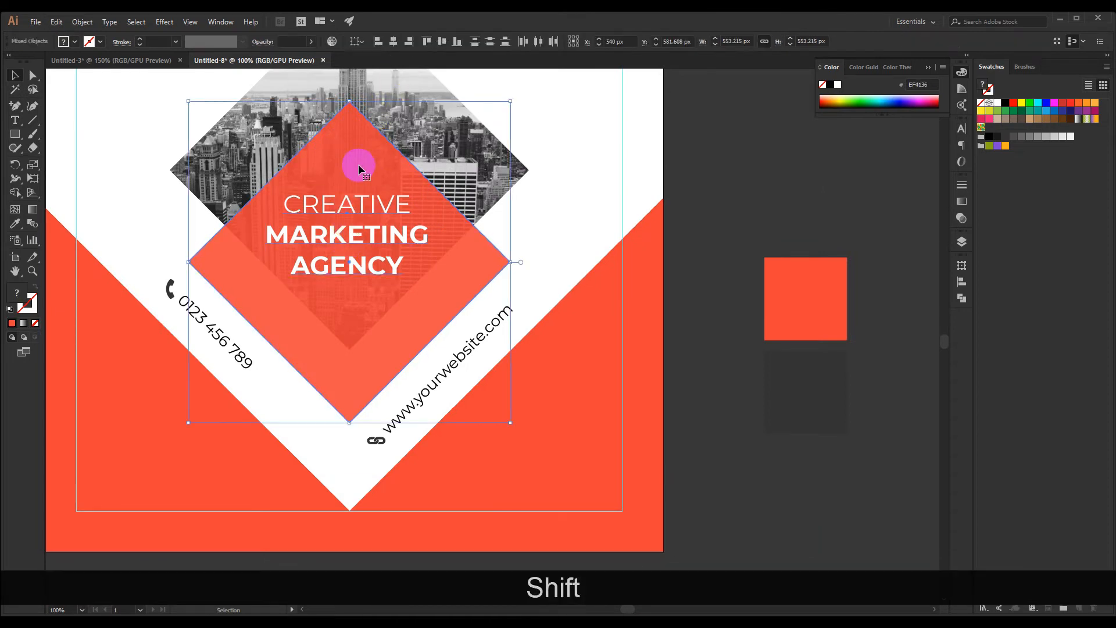
left_click(393, 42)
left_click(563, 185)
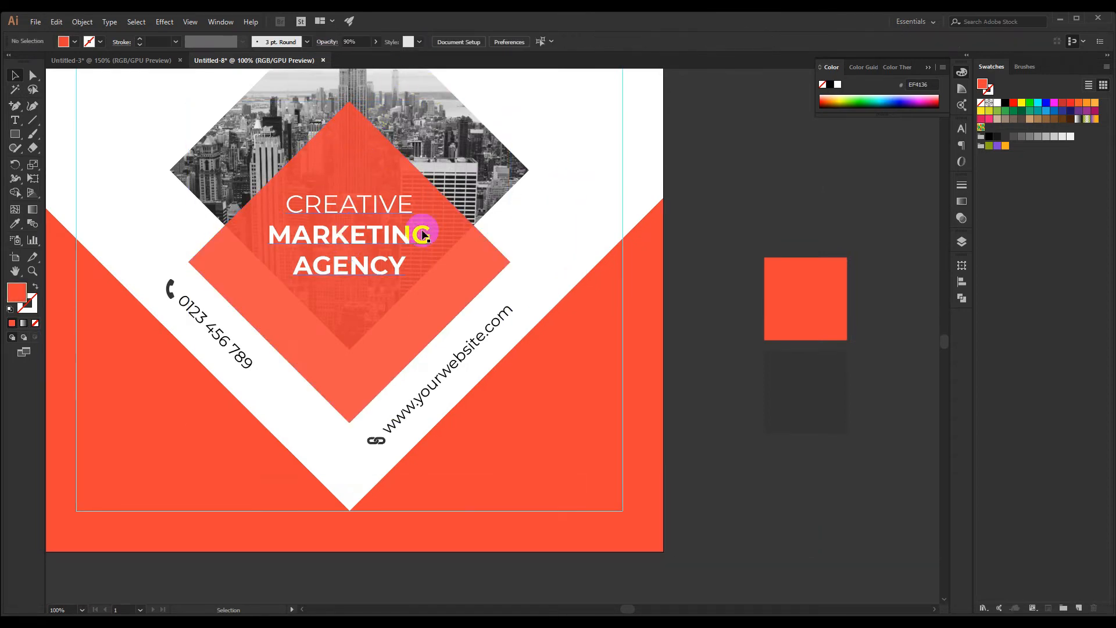
Tighten the headline's line spacing by setting its leading to 44 pt
scroll(357, 235, "up", 1)
left_click(358, 242)
left_click(960, 129)
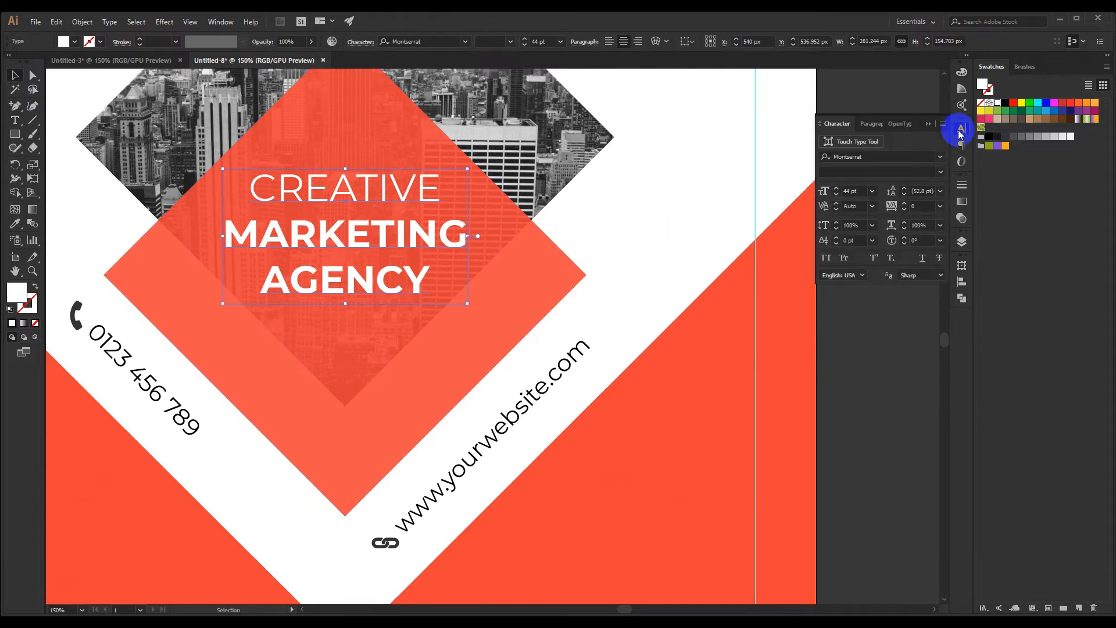
type("45")
key("Return")
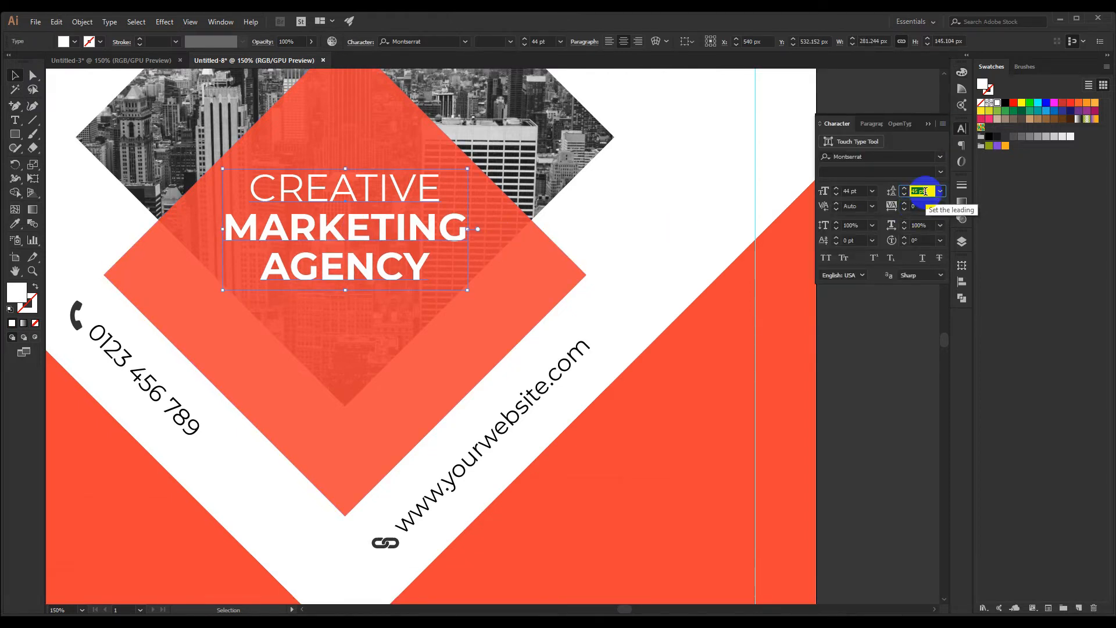
key("Down")
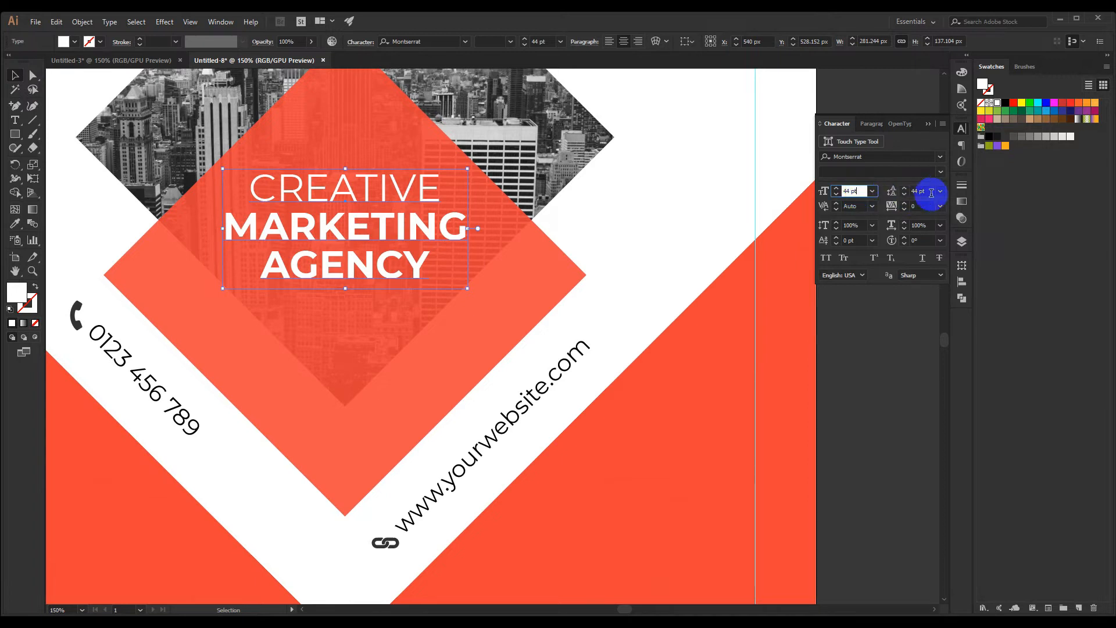
left_click(928, 124)
left_click(866, 166)
Draw a white rectangular bar about 102 x 7 px below the word AGENCY
scroll(617, 257, "down", 3)
left_click_drag(659, 230, 452, 249)
scroll(316, 285, "up", 2)
left_click_drag(529, 266, 539, 259)
scroll(304, 324, "up", 1)
left_click_drag(338, 289, 335, 305)
scroll(267, 280, "up", 1)
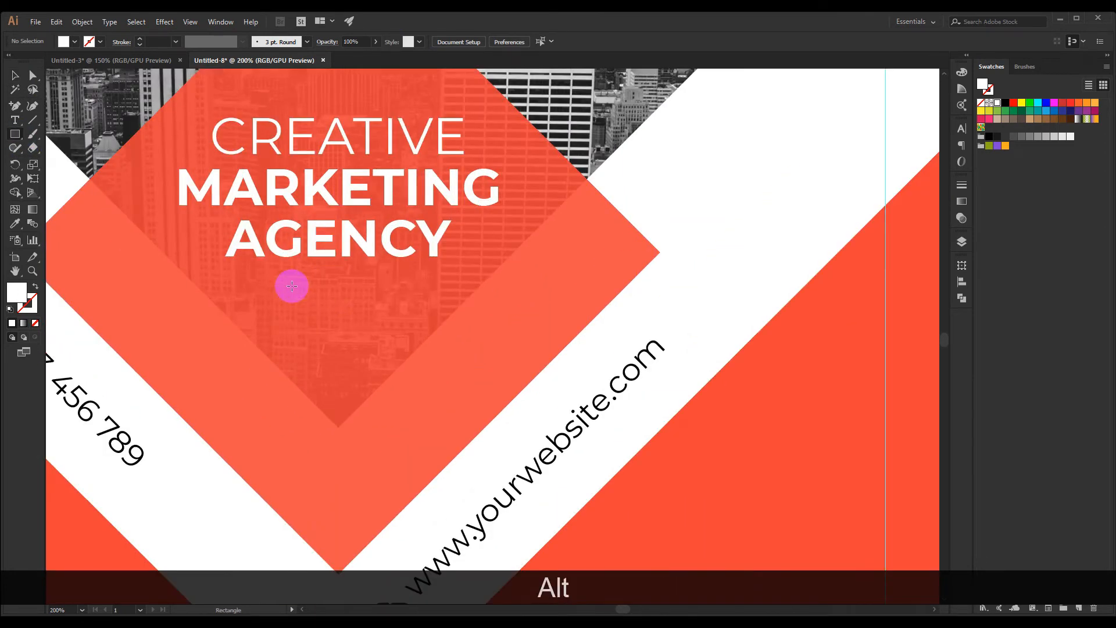
left_click_drag(277, 277, 393, 284)
left_click(15, 75)
left_click(673, 199)
Make the white bar under AGENCY thinner by raising its bottom edge
scroll(673, 199, "down", 3)
left_click_drag(739, 162, 585, 203)
scroll(397, 250, "up", 2)
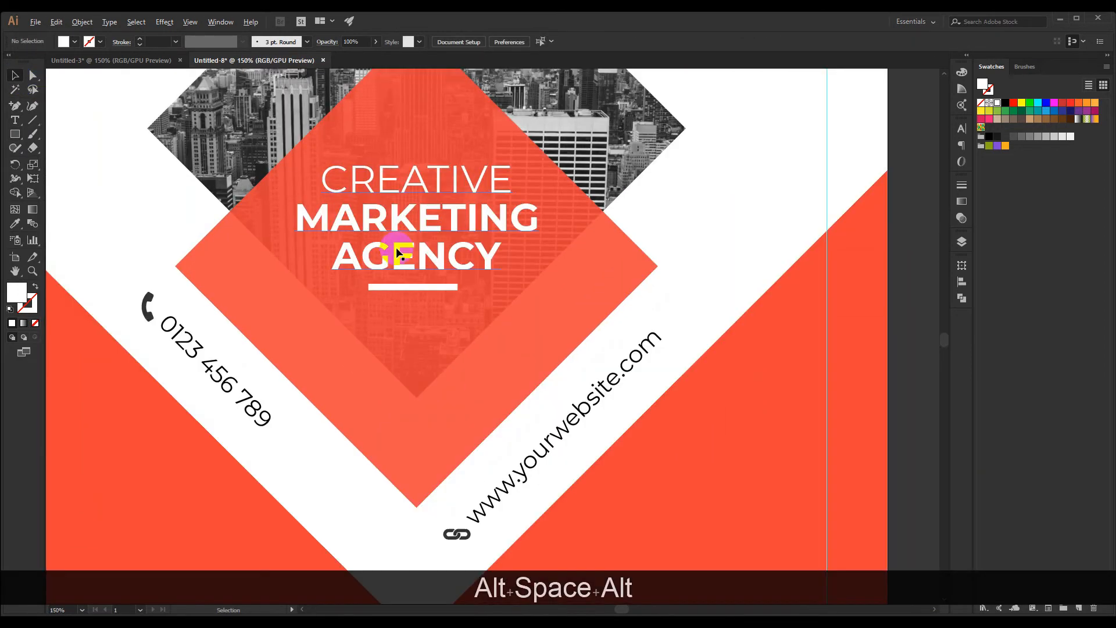
scroll(410, 271, "up", 1)
left_click(411, 288)
scroll(411, 289, "up", 3)
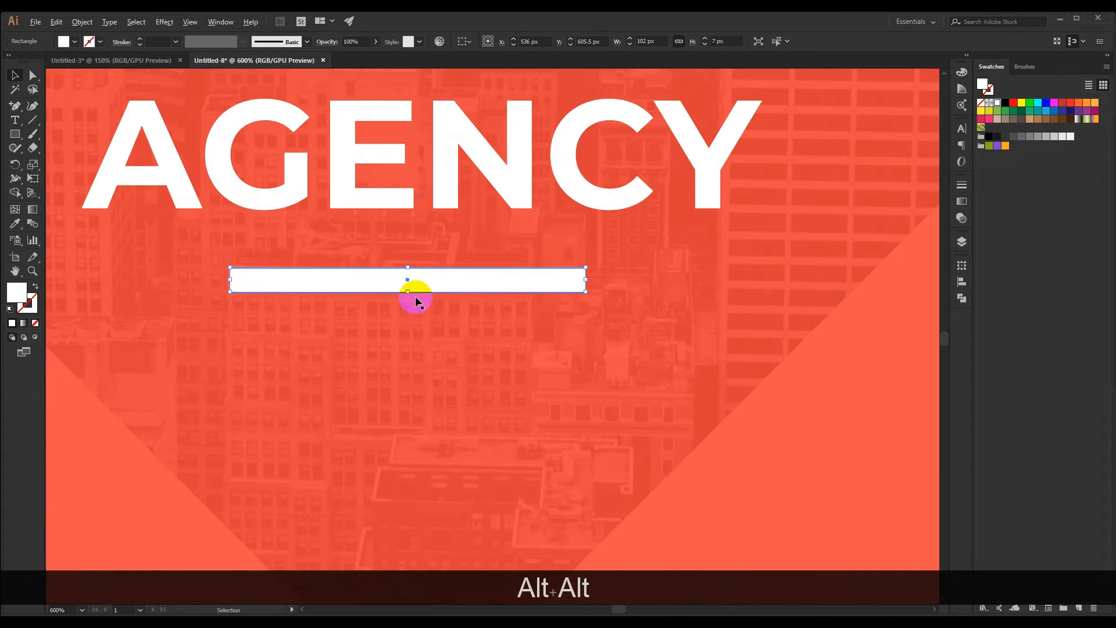
scroll(410, 294, "up", 3)
left_click_drag(409, 292, 408, 275)
scroll(409, 279, "down", 8)
left_click(636, 248)
Examine the headline diamond and the contact details in the overall layout at different zoom levels
left_click_drag(652, 246, 566, 215)
scroll(556, 235, "down", 1)
key("z")
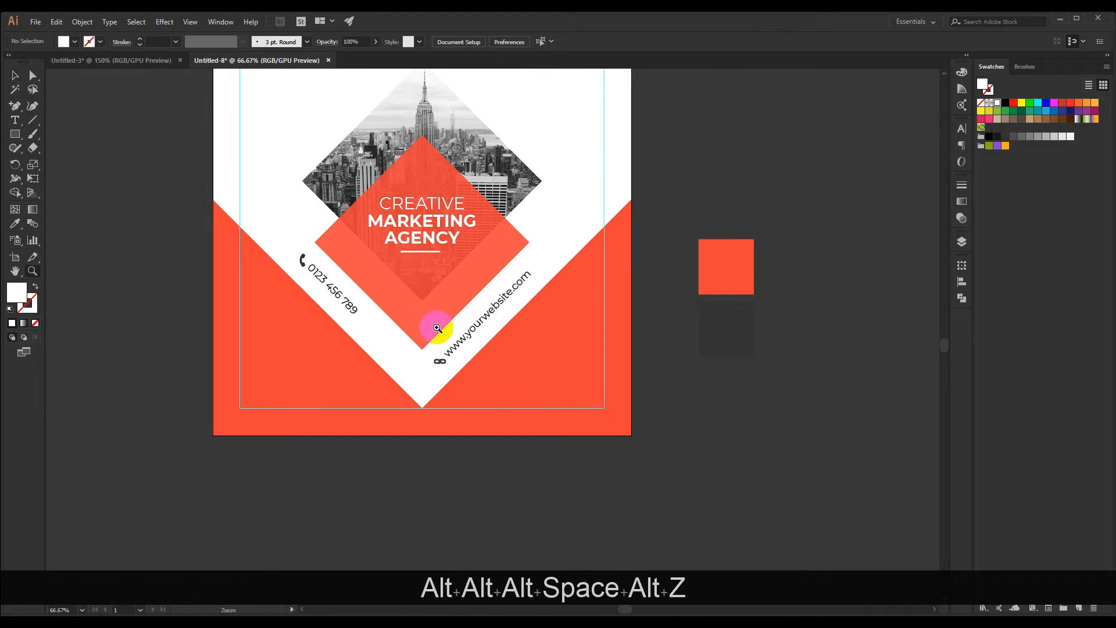
left_click_drag(547, 346, 401, 322)
left_click_drag(510, 325, 659, 381)
left_click_drag(585, 333, 484, 305)
left_click_drag(540, 303, 551, 240)
key("space")
left_click(13, 74)
key("space")
left_click_drag(203, 173, 219, 179)
left_click_drag(730, 386, 727, 378)
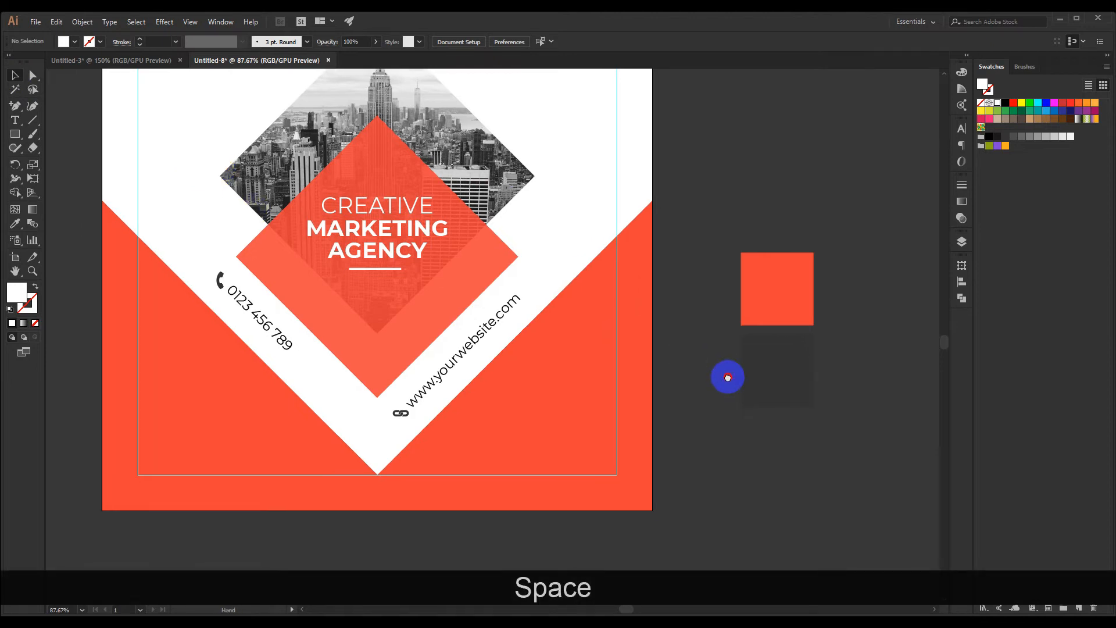
key("space")
left_click_drag(798, 405, 675, 380)
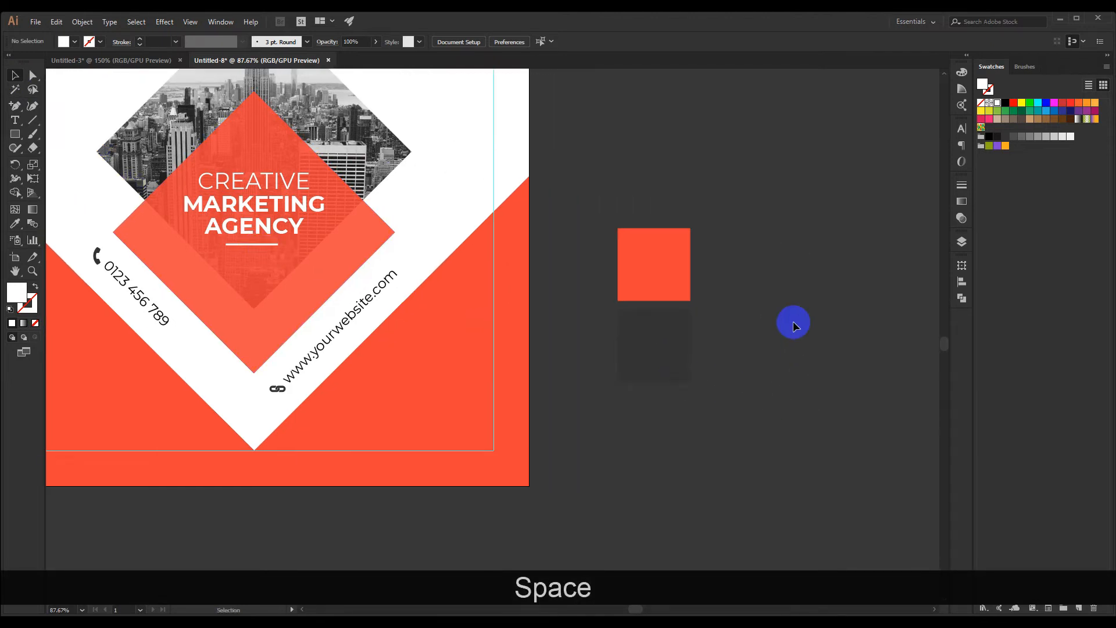
Cut "Lorem Ipsum is simply dummy text of the printing and typesetting industry" from the placeholder paragraph in the Untitled-3 document
scroll(590, 318, "down", 1)
key("space")
left_click_drag(595, 246, 622, 282)
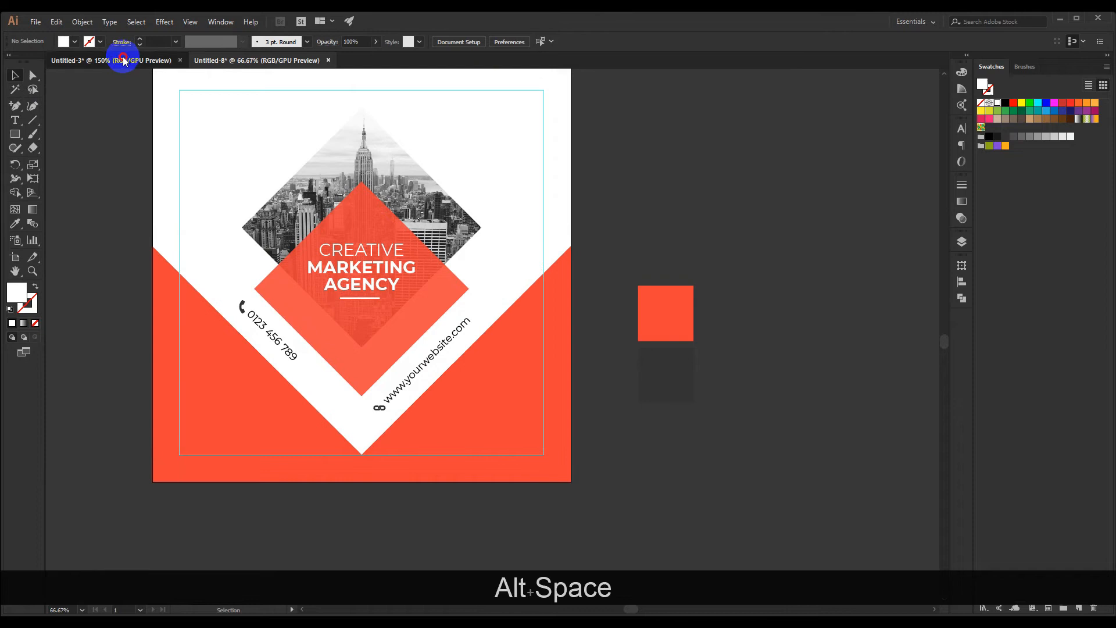
left_click(123, 60)
left_click(677, 228)
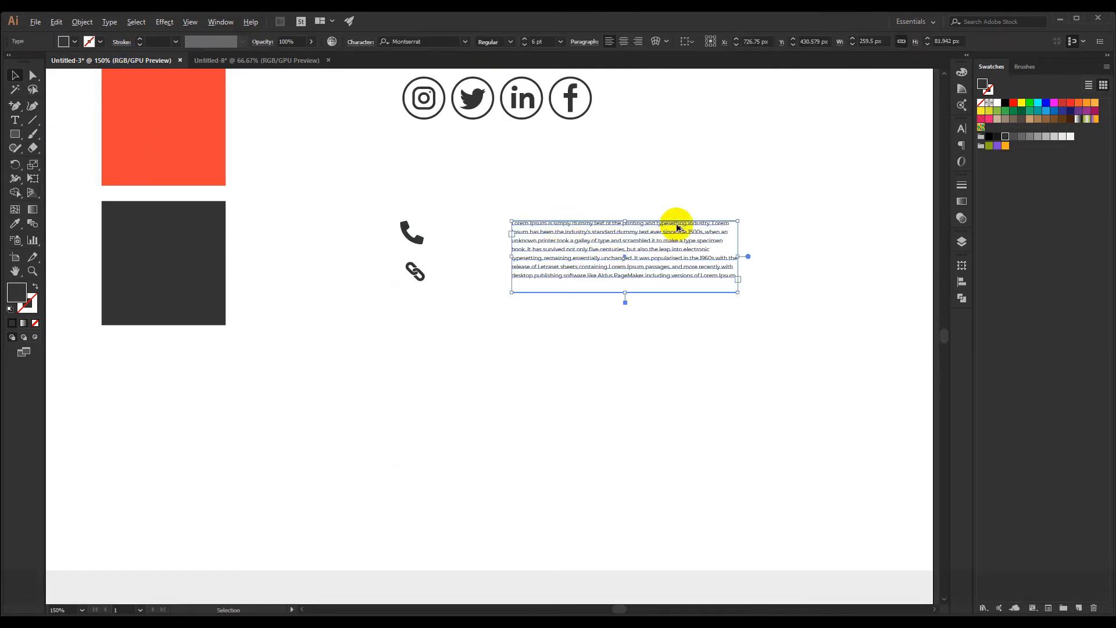
scroll(677, 228, "up", 3)
left_click(646, 184)
key("space")
left_click_drag(617, 166, 573, 151)
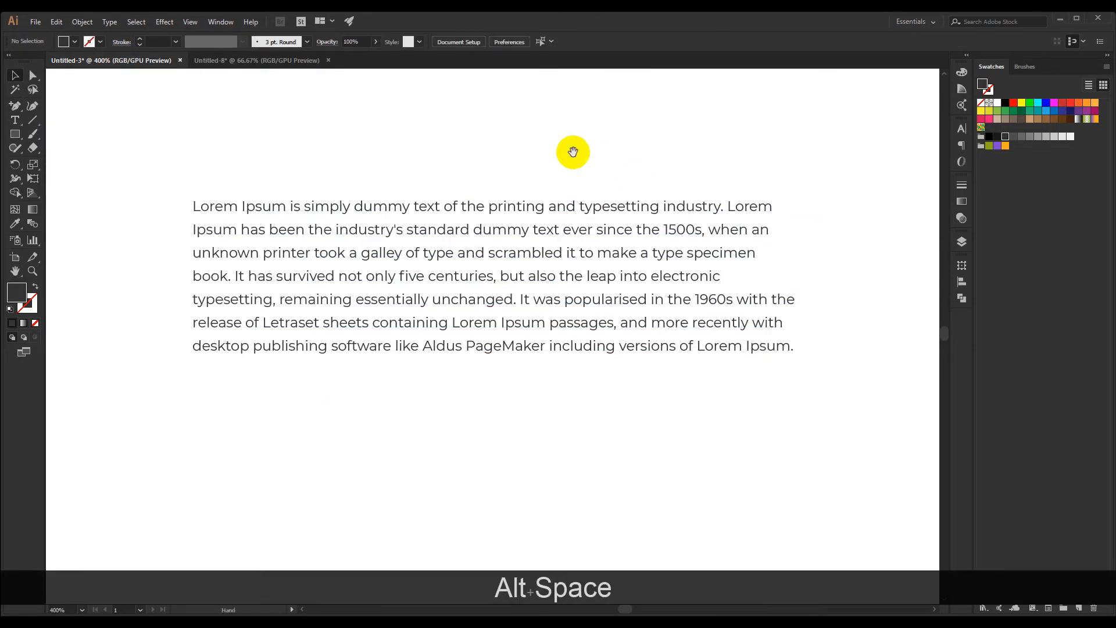
left_click(14, 120)
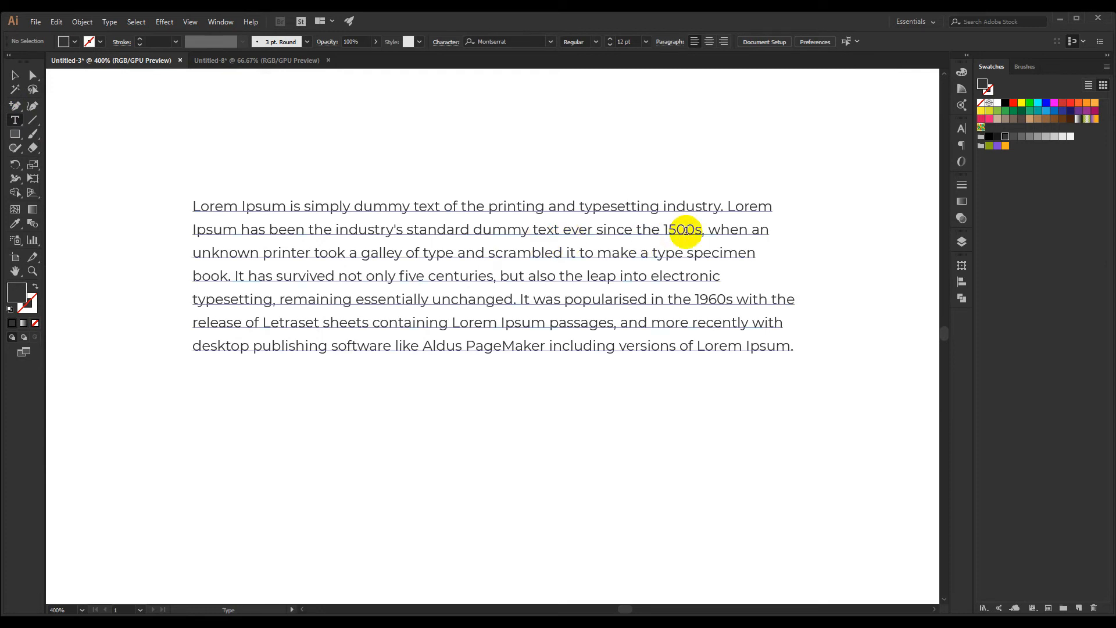
left_click_drag(720, 207, 149, 210)
key("ctrl+x")
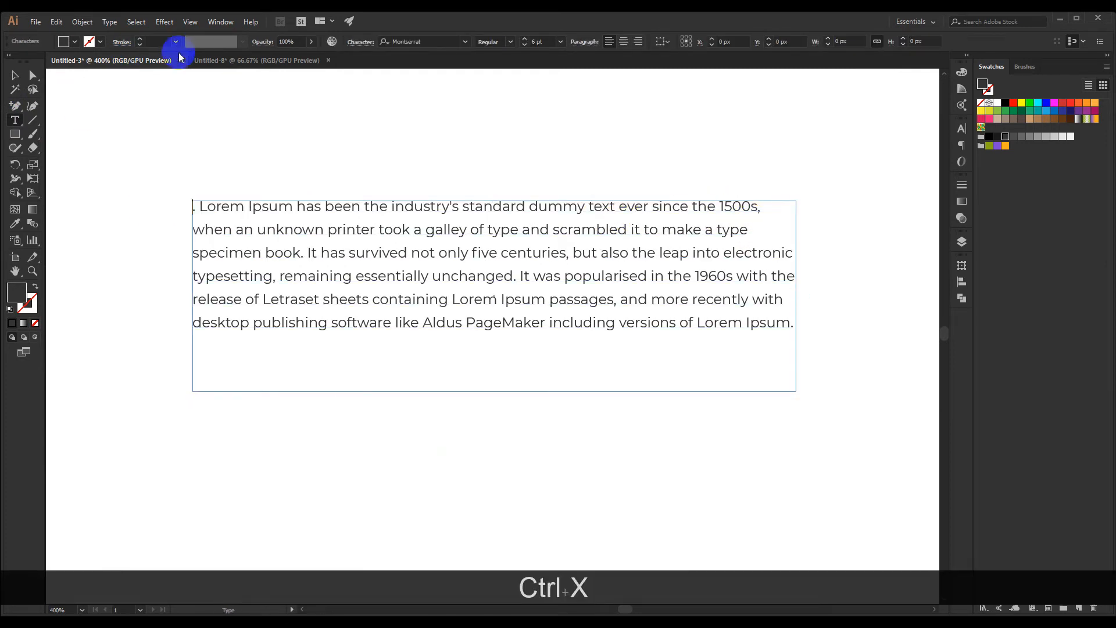
Paste the cut sentence into the Untitled-8 post as a new text object below the headline's white bar
left_click(256, 60)
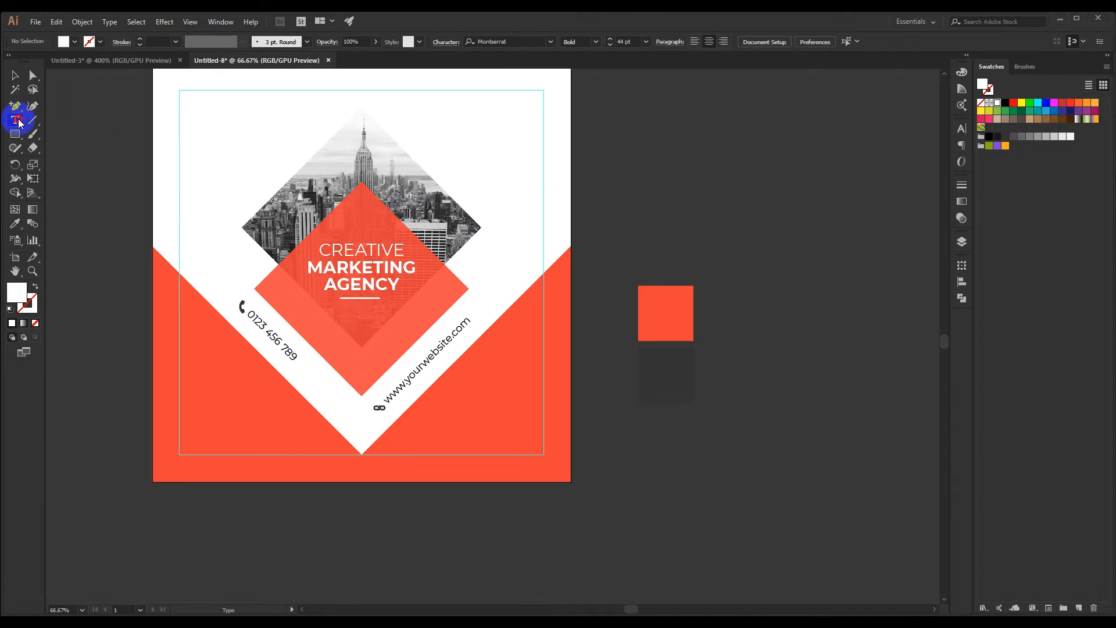
scroll(367, 344, "up", 2)
left_click(230, 283)
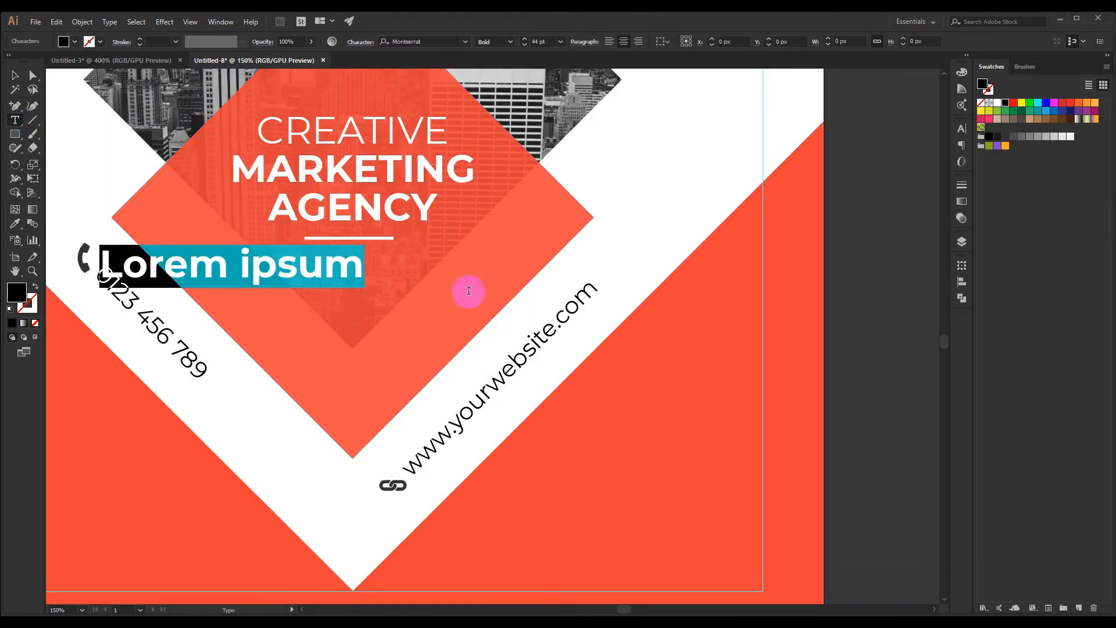
key("ctrl+v")
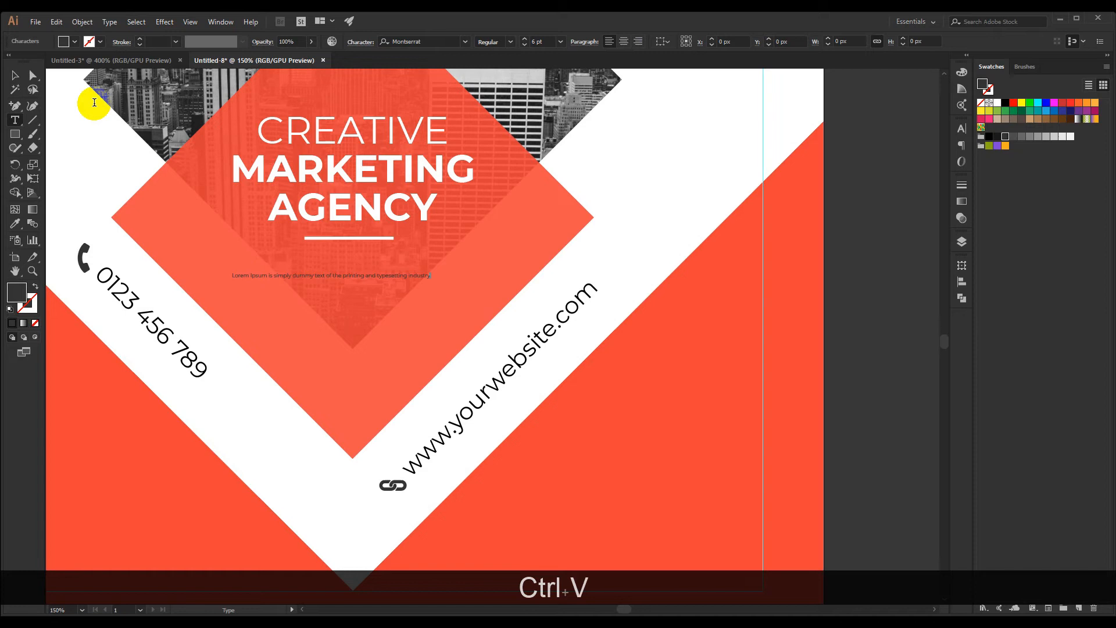
Colour the Lorem Ipsum sentence white and set its font size to 10 pt
left_click(15, 75)
scroll(250, 246, "up", 1)
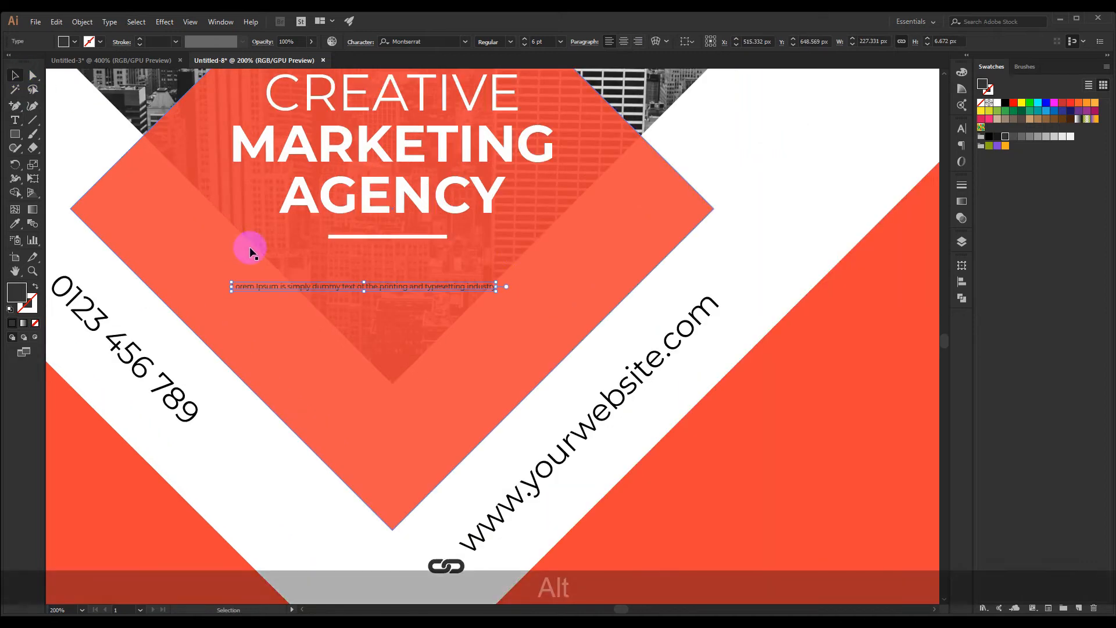
left_click(1004, 103)
scroll(437, 284, "up", 1)
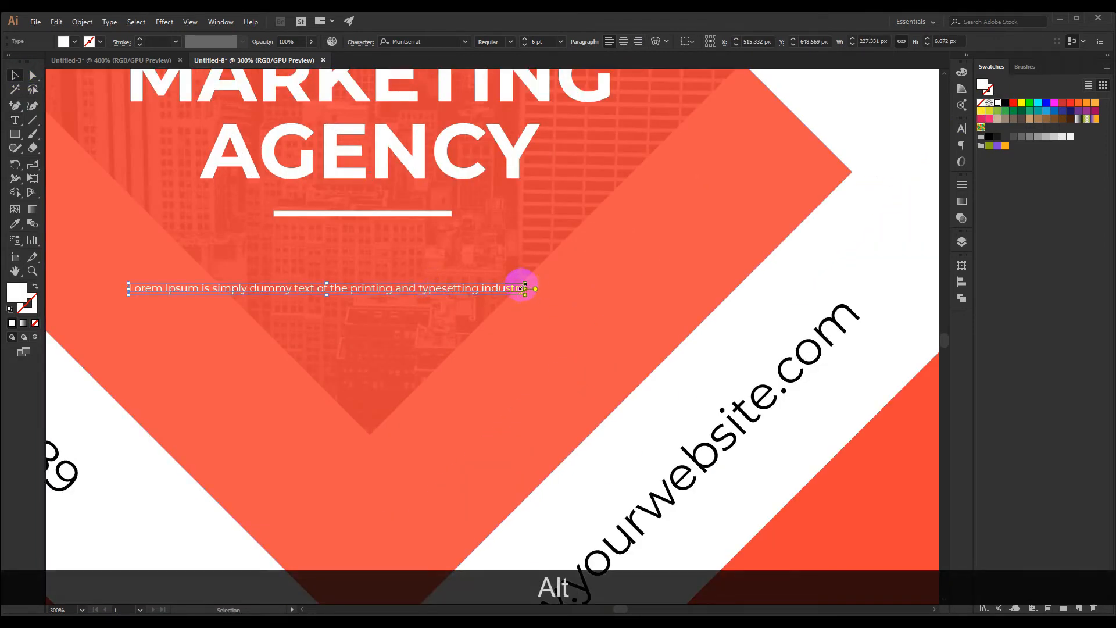
left_click(524, 39)
left_click(525, 40)
left_click(525, 40)
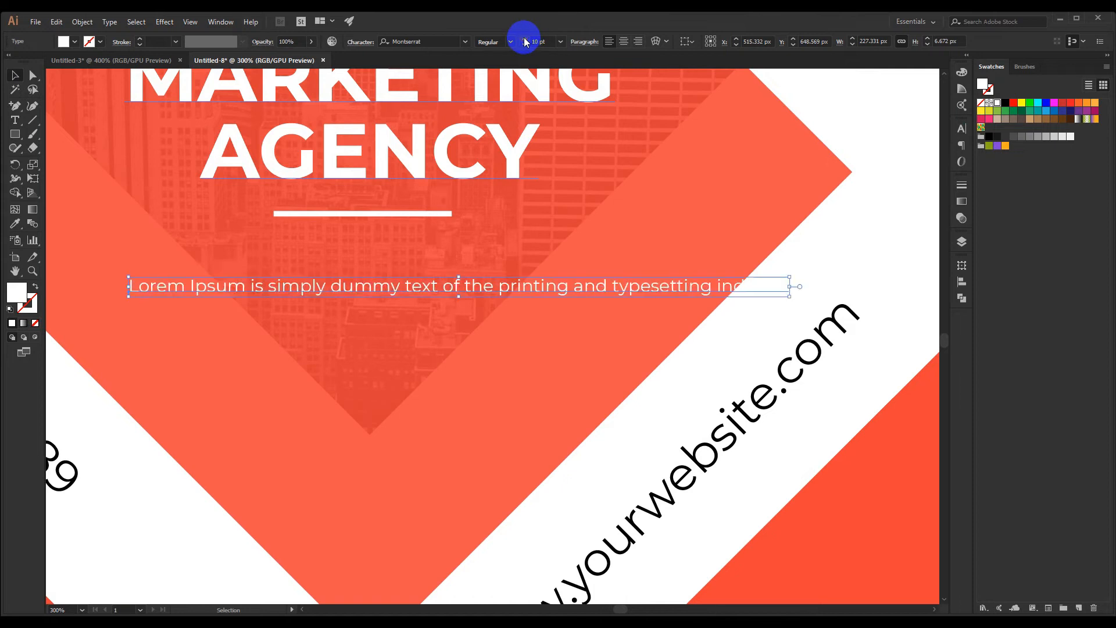
Break the Lorem Ipsum sentence into two lines before "printing" and centre-align its paragraph
double_click(417, 287)
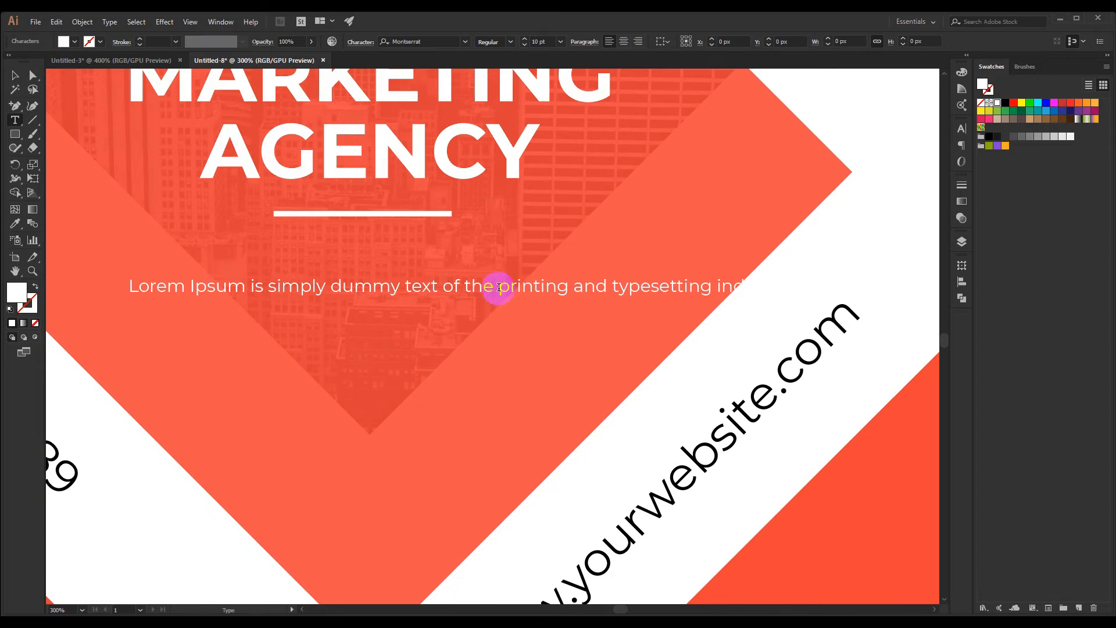
key("BackSpace")
key("Return")
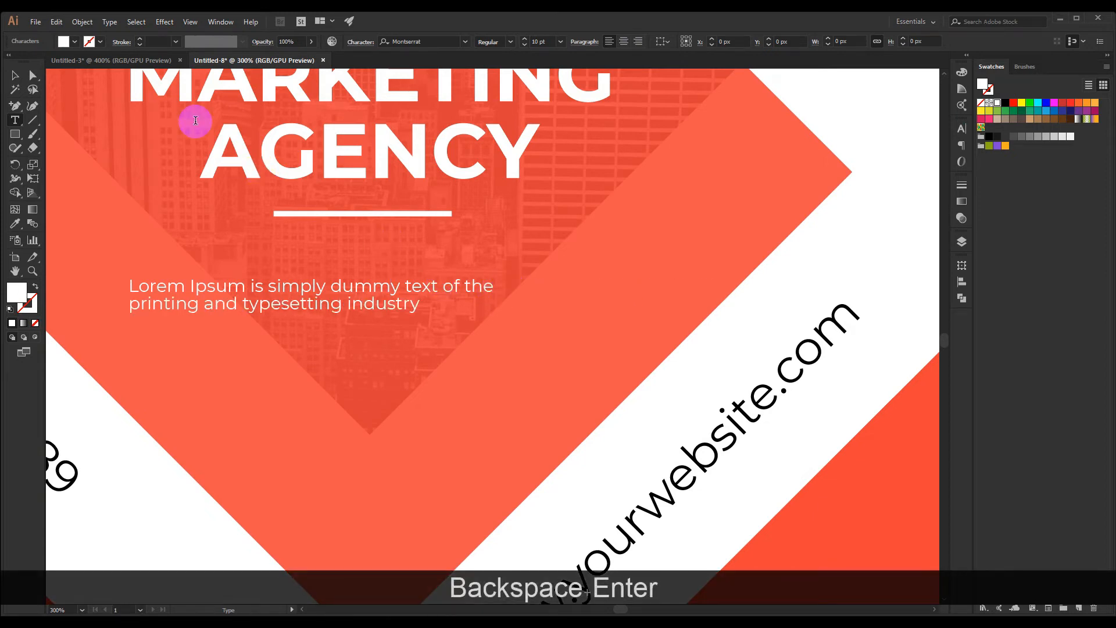
left_click(15, 75)
left_click(623, 44)
Move the two-line Lorem Ipsum text under the white bar, centred in the orange-red diamond
scroll(506, 204, "down", 3)
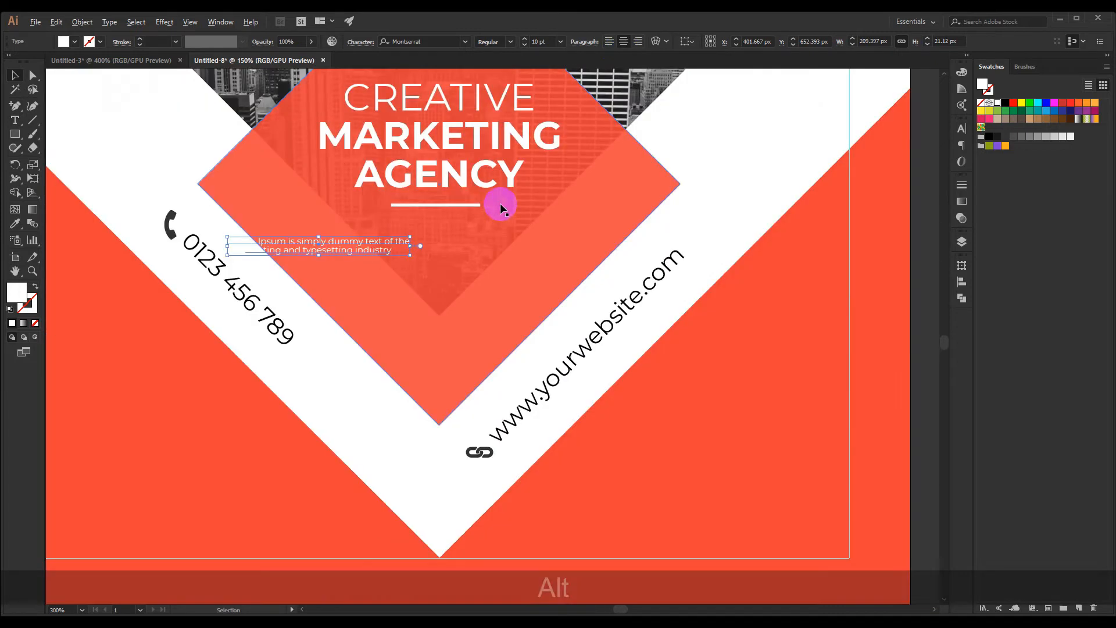
scroll(369, 226, "up", 2)
left_click_drag(418, 234, 578, 210)
scroll(543, 275, "down", 2)
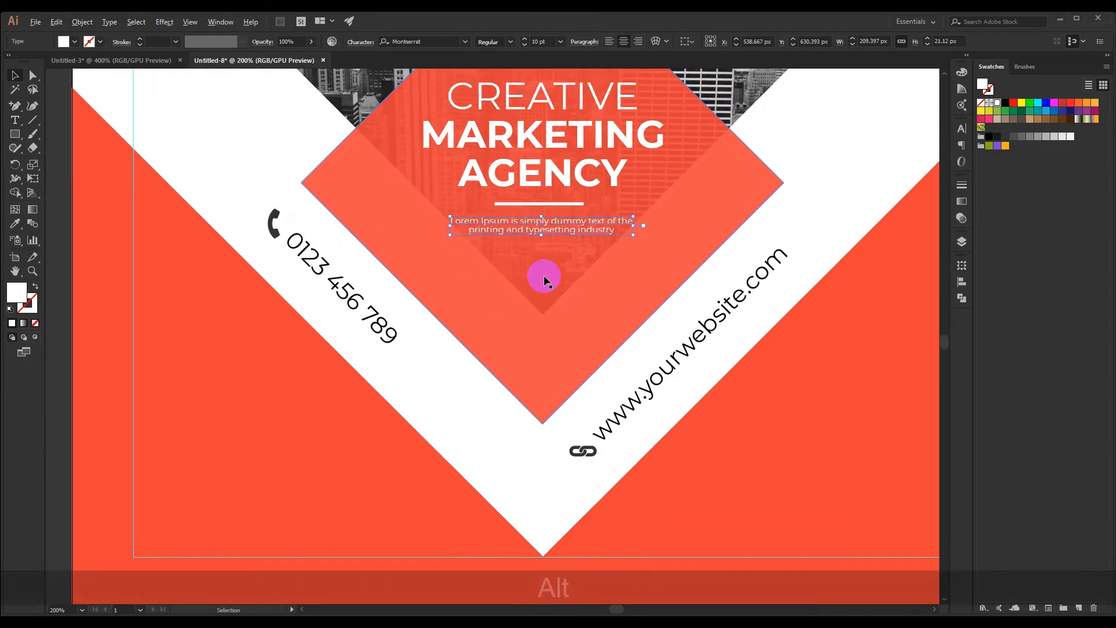
left_click(617, 282)
left_click_drag(672, 286, 523, 294)
left_click(616, 239)
left_click_drag(428, 251, 398, 320)
scroll(395, 293, "up", 2)
scroll(413, 285, "down", 1)
scroll(399, 322, "up", 1)
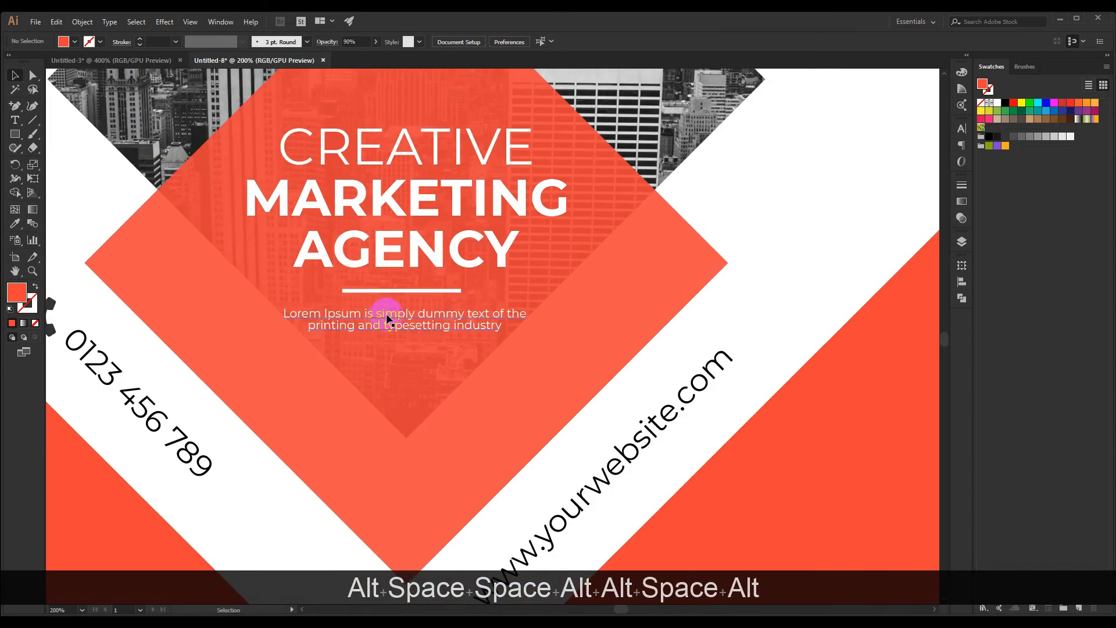
Increase the font size of the two-line Lorem Ipsum text to 12 pt
left_click(385, 314)
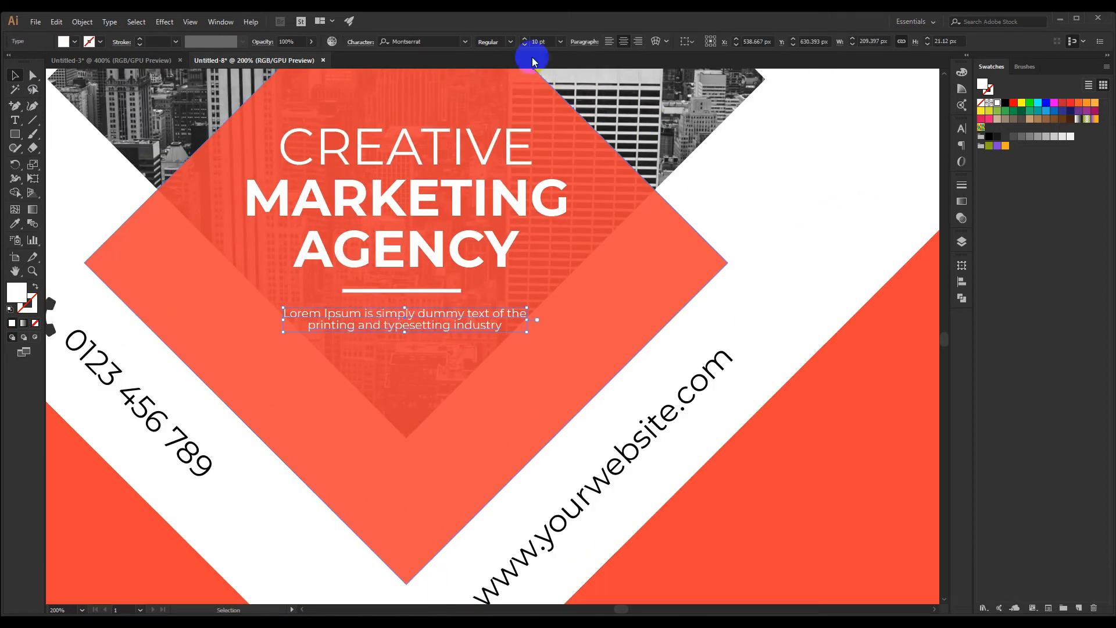
scroll(419, 375, "down", 1)
left_click(417, 373)
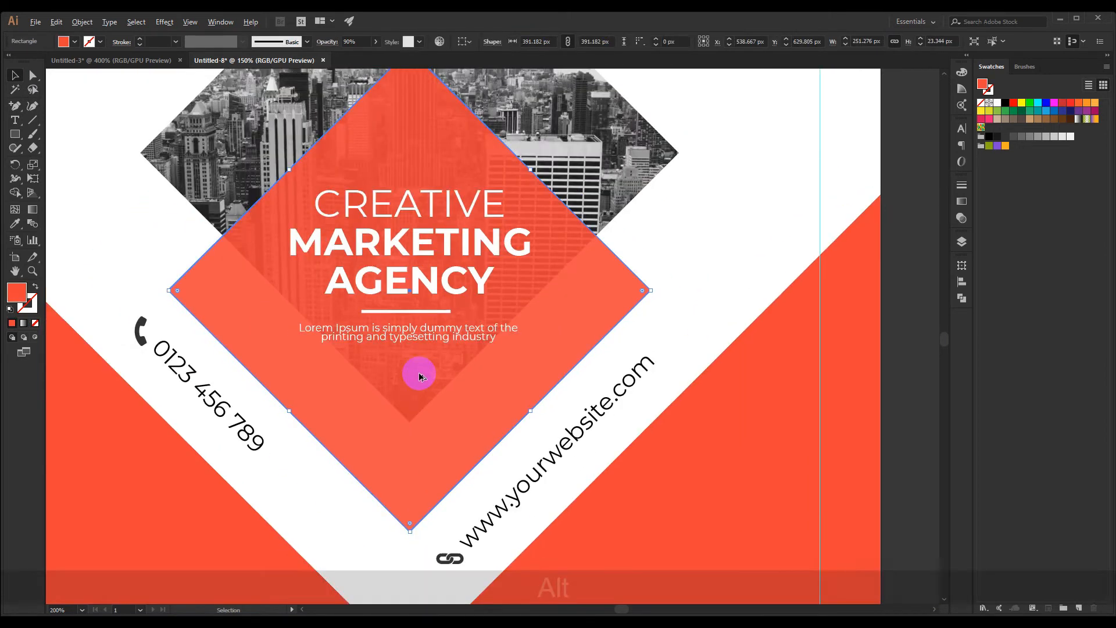
left_click(696, 328)
left_click_drag(697, 323, 669, 311)
left_click(396, 330)
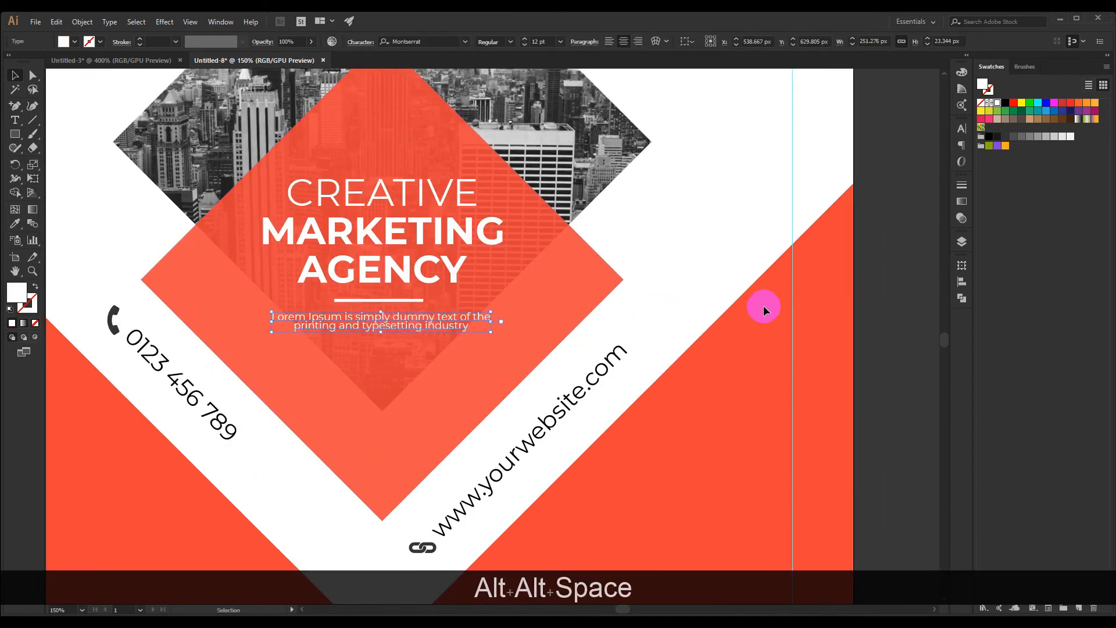
Loosen the Lorem Ipsum text's line spacing by setting its leading to 14 pt
left_click(961, 128)
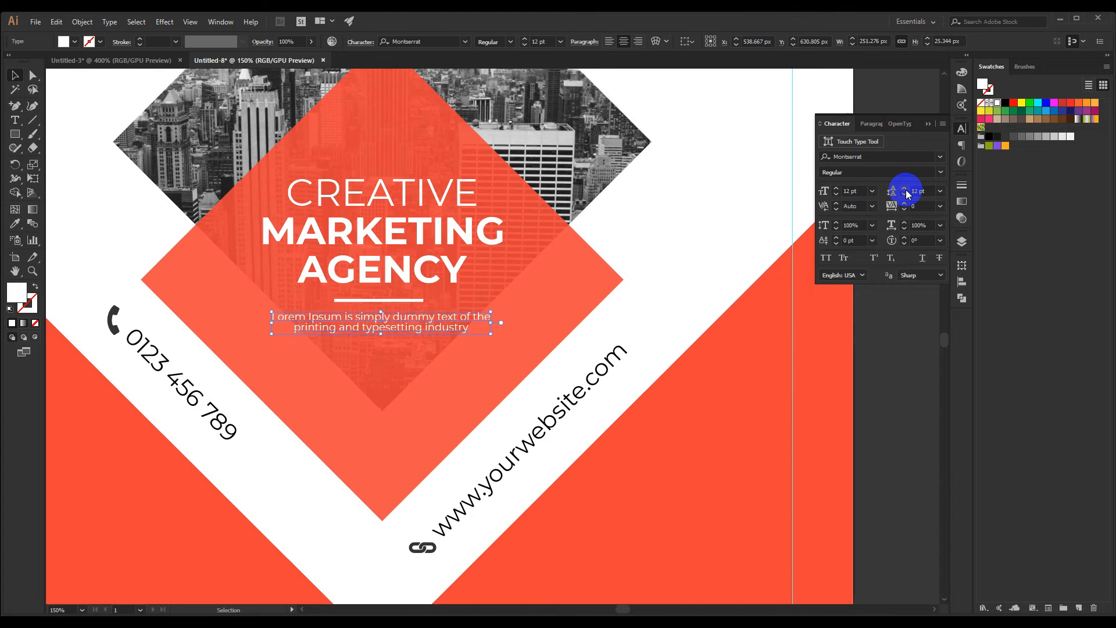
left_click_drag(411, 345, 405, 326)
scroll(382, 321, "up", 2)
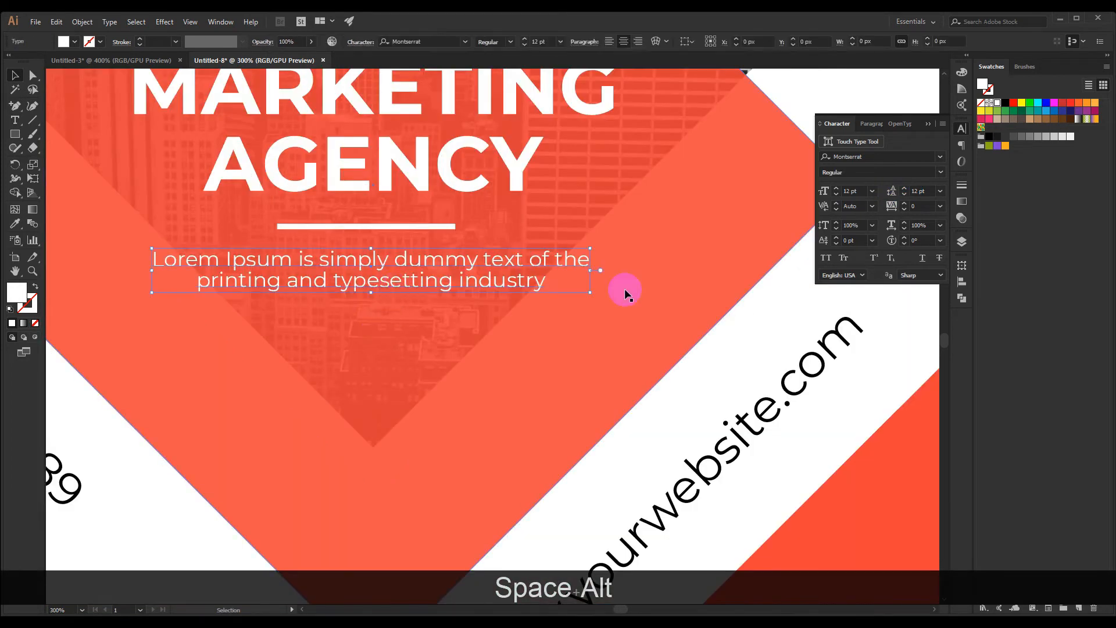
left_click(903, 189)
left_click(903, 188)
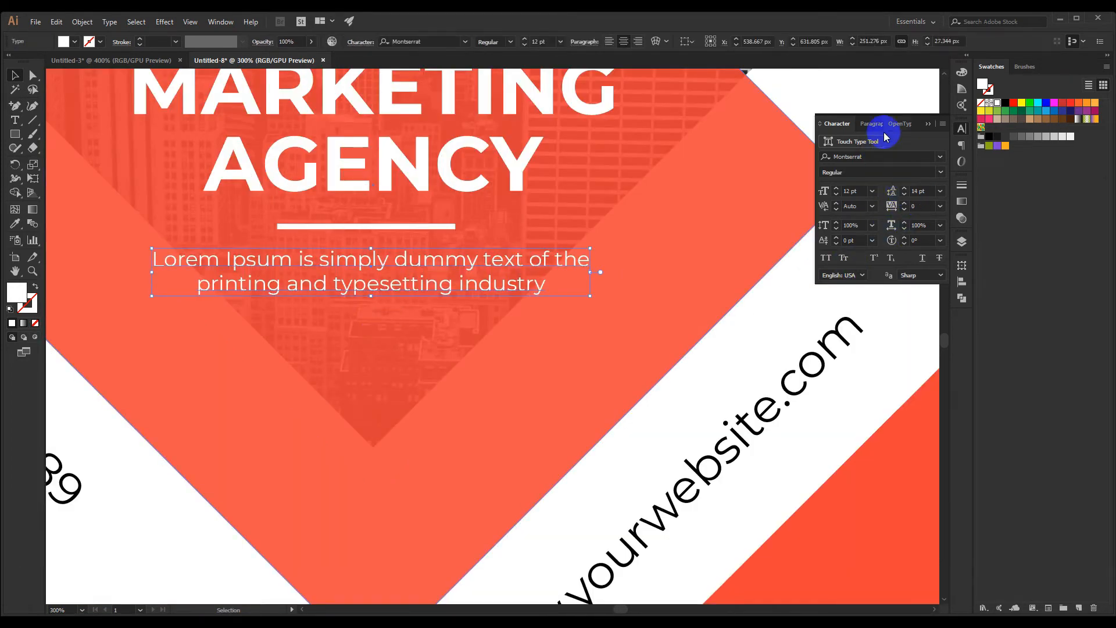
left_click(925, 123)
Group the CREATIVE MARKETING AGENCY headline, the white bar and the Lorem Ipsum text
scroll(859, 262, "down", 4)
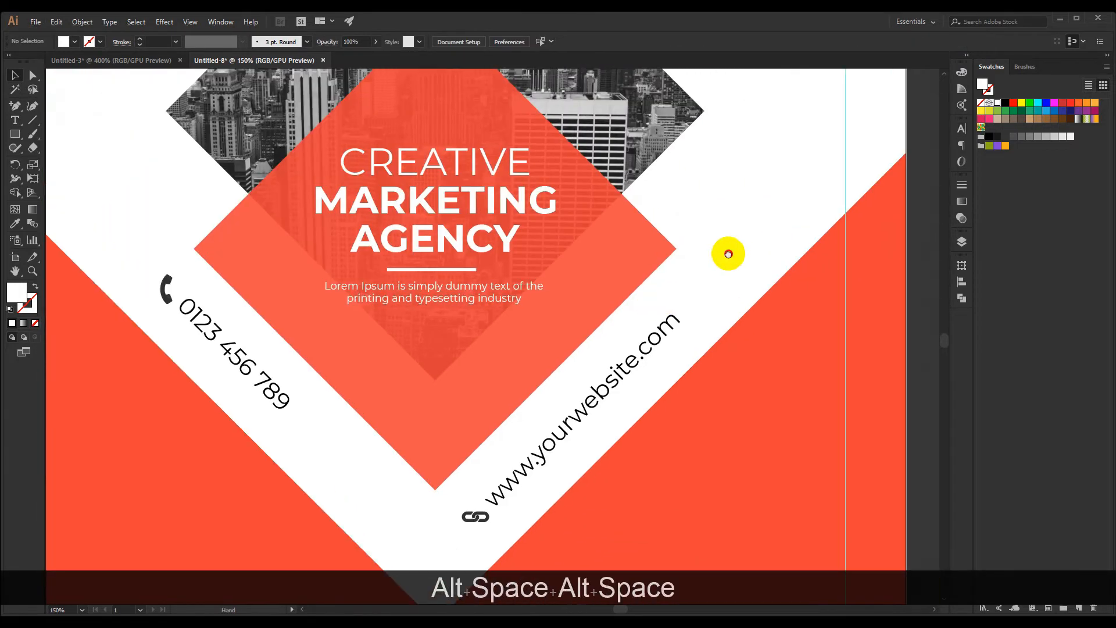
left_click_drag(728, 254, 703, 257)
scroll(392, 313, "up", 1)
scroll(408, 308, "down", 1)
scroll(431, 271, "up", 2)
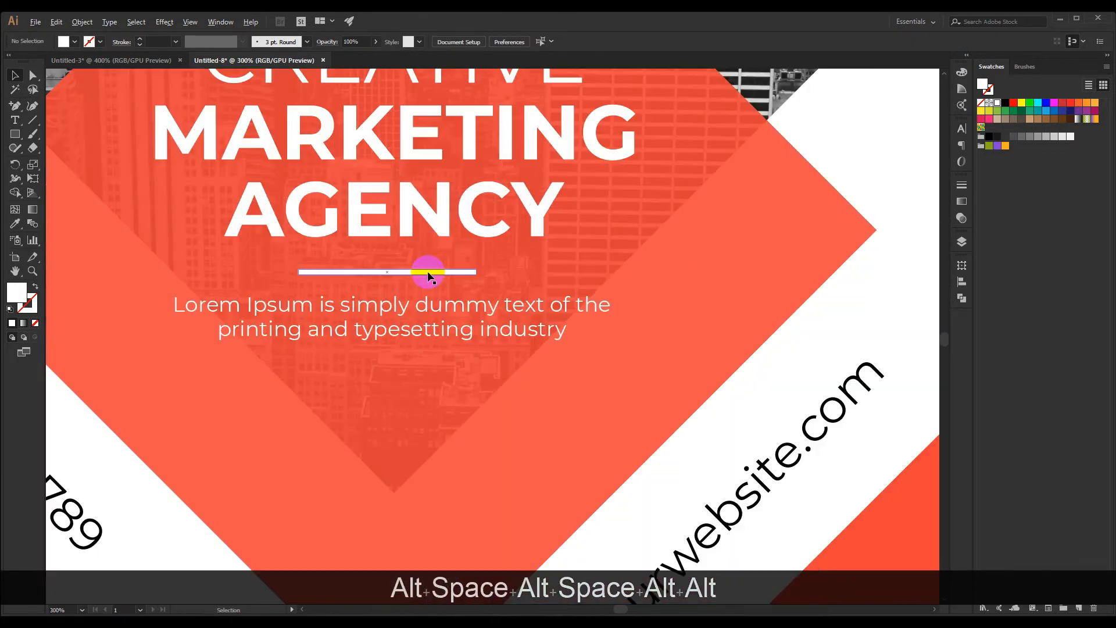
left_click(398, 311)
left_click(405, 272, "shift")
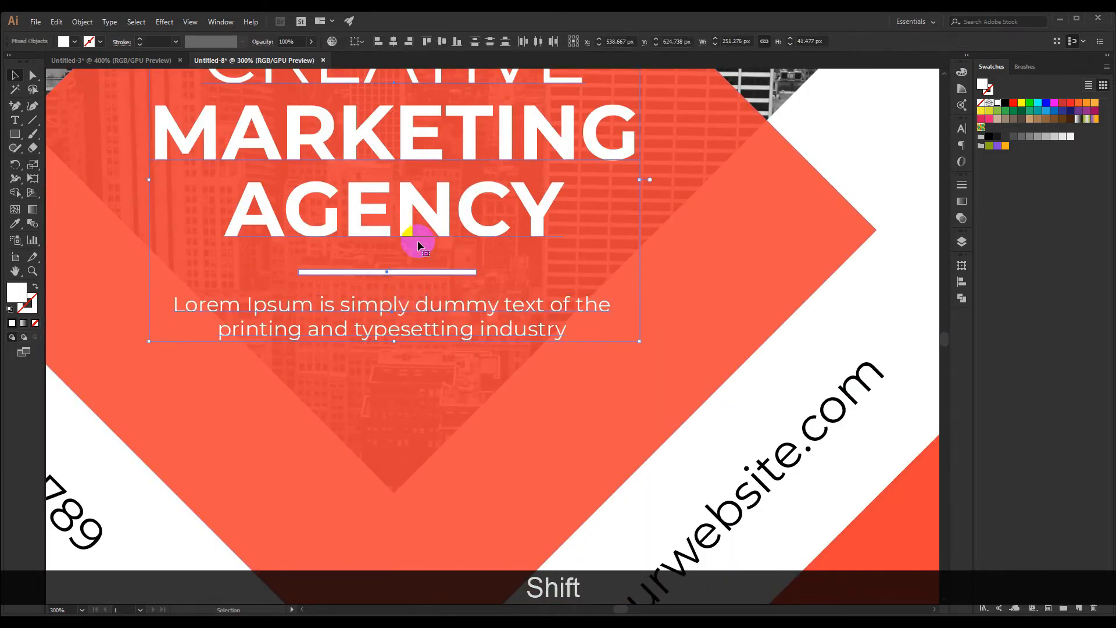
scroll(417, 239, "down", 3)
key("ctrl+shift+alt+g")
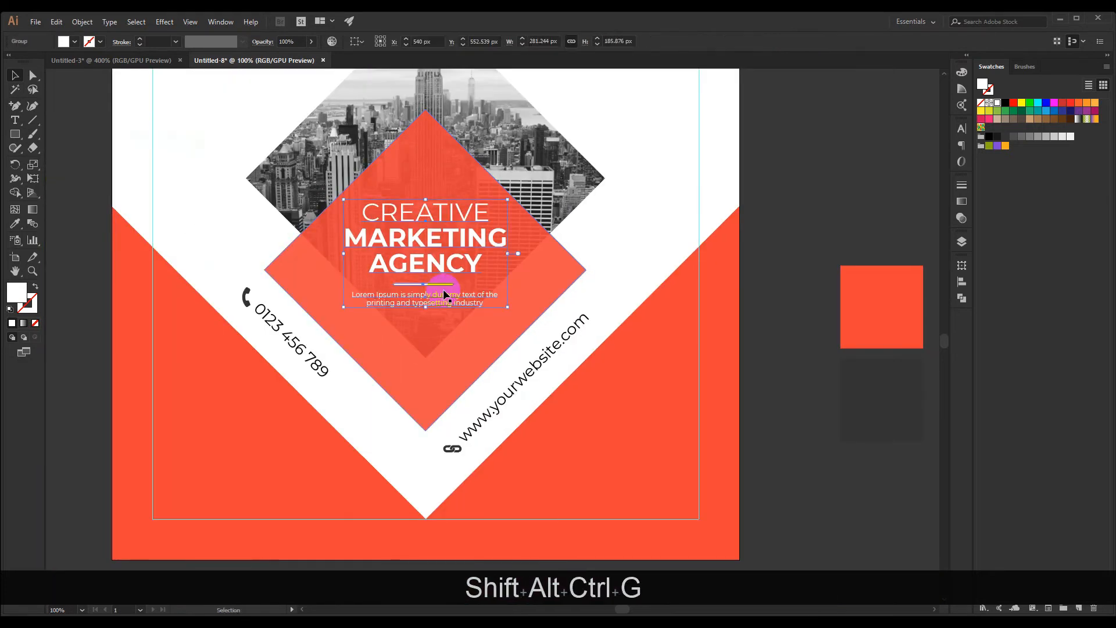
Align the text group horizontally and vertically to the centre of the orange-red diamond
left_click(427, 159, "shift")
left_click(393, 44)
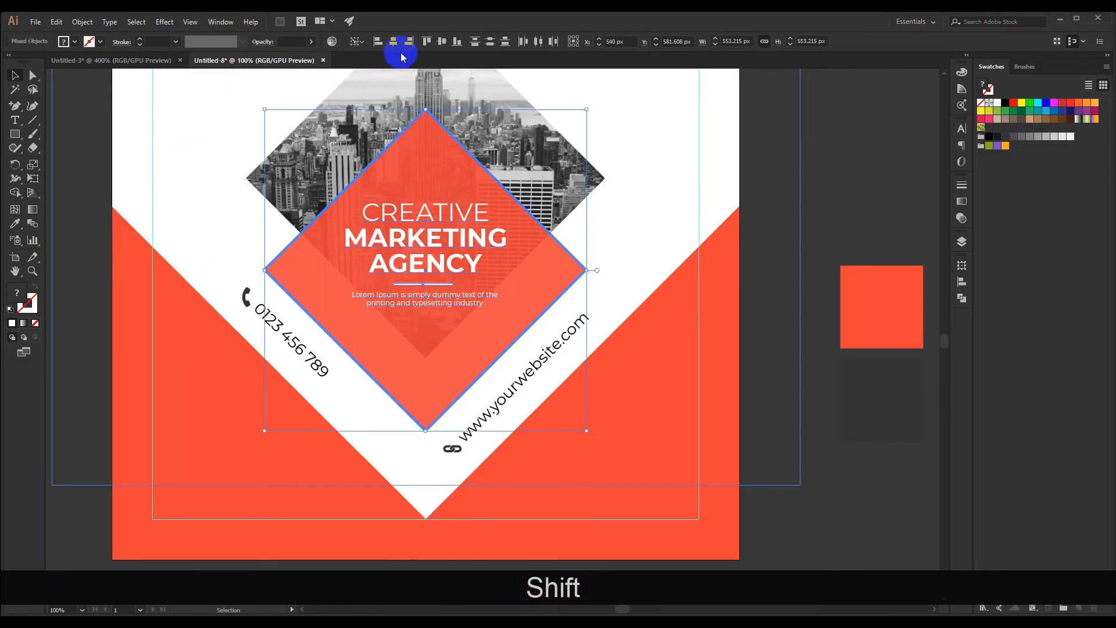
left_click(443, 43)
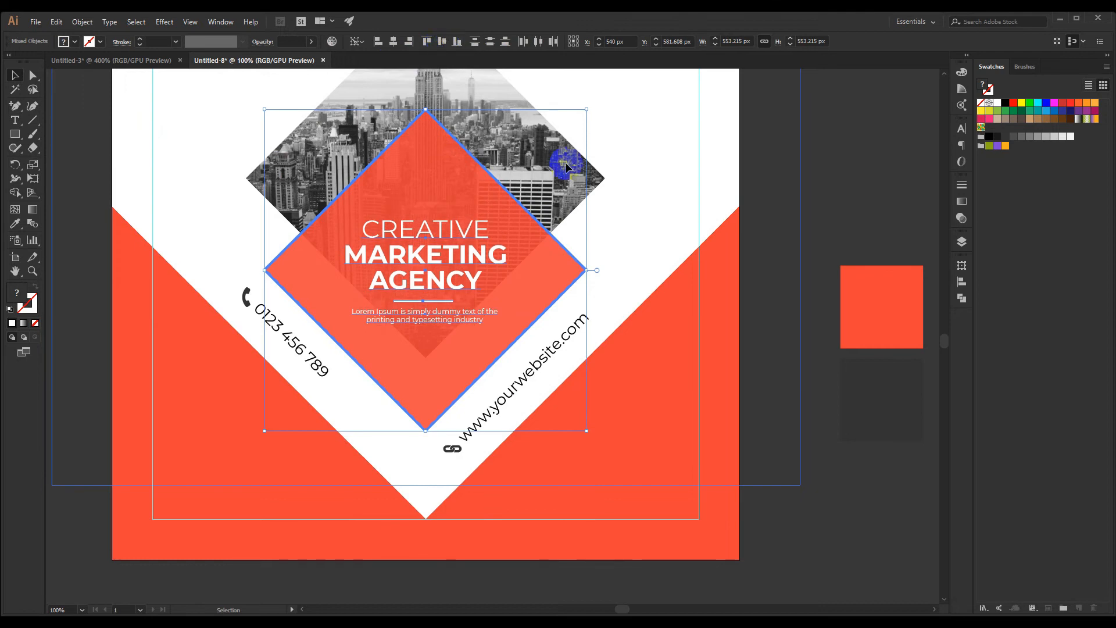
left_click(659, 234)
Ungroup the centred headline, white bar and Lorem Ipsum text
scroll(568, 257, "up", 1)
scroll(567, 257, "down", 2)
left_click_drag(627, 243, 598, 231)
scroll(475, 236, "up", 1)
left_click(457, 250)
right_click(447, 247)
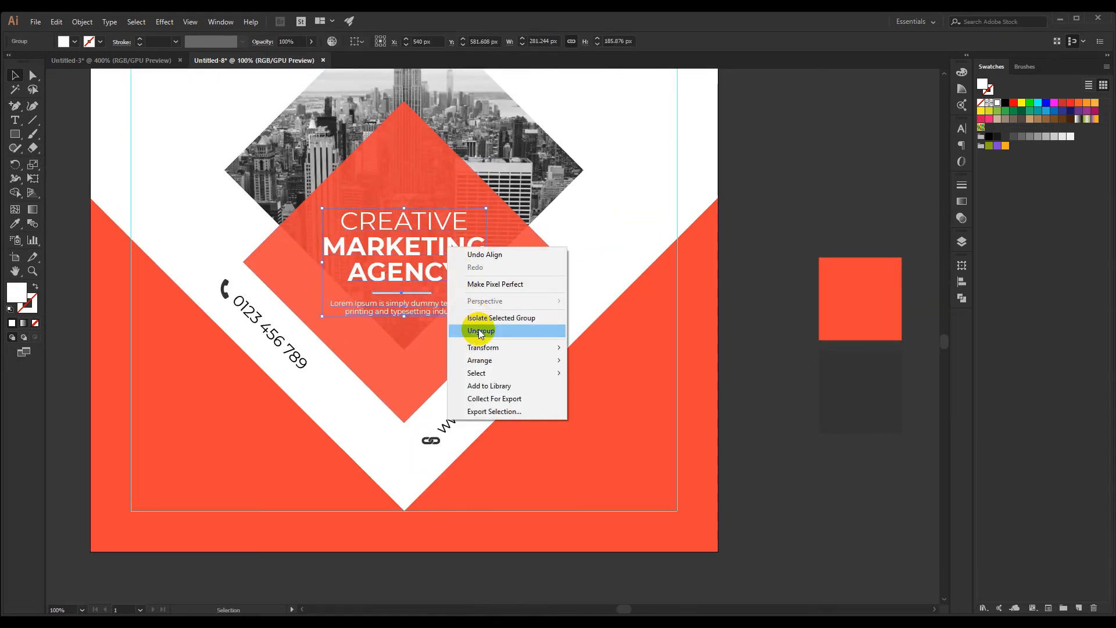
left_click(481, 332)
Examine the text's placement inside the diamond at different zoom levels
left_click(640, 228)
mouse_move(591, 238)
left_mouse_down()
mouse_move(549, 248)
mouse_move(623, 249)
mouse_move(578, 252)
mouse_move(598, 254)
left_mouse_up()
scroll(379, 271, "up", 3)
scroll(379, 271, "down", 3)
scroll(570, 250, "down", 1)
scroll(570, 250, "up", 1)
scroll(587, 248, "down", 1)
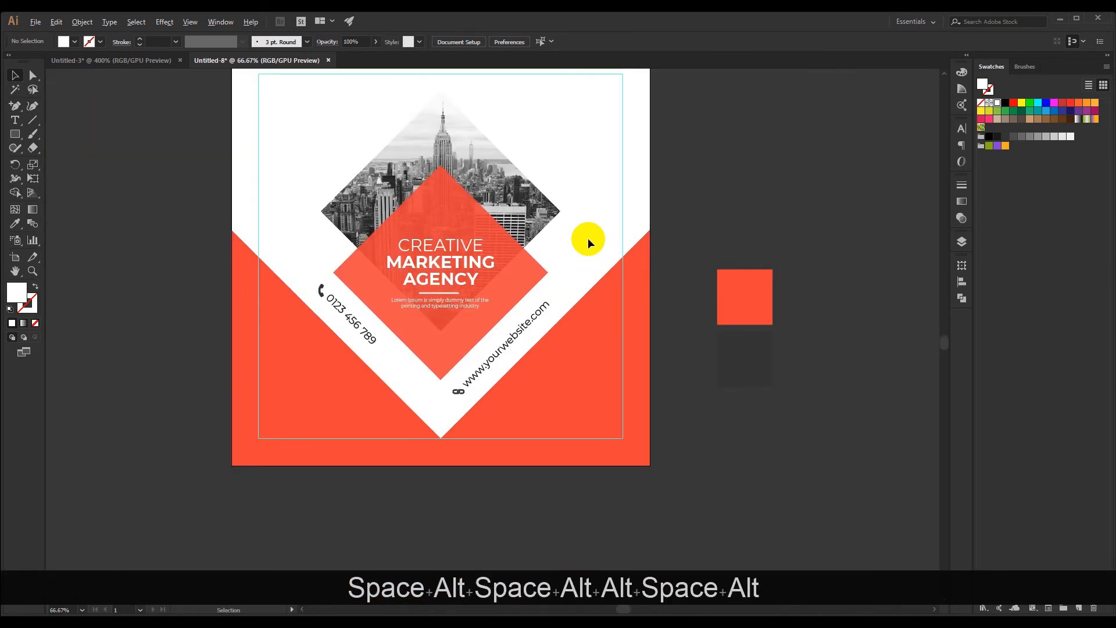
left_click_drag(608, 172, 579, 172)
Bring the BRAND logo with its tagline from Untitled-3 into the post, placing it at the upper-left corner of the margin guides
left_click(128, 61)
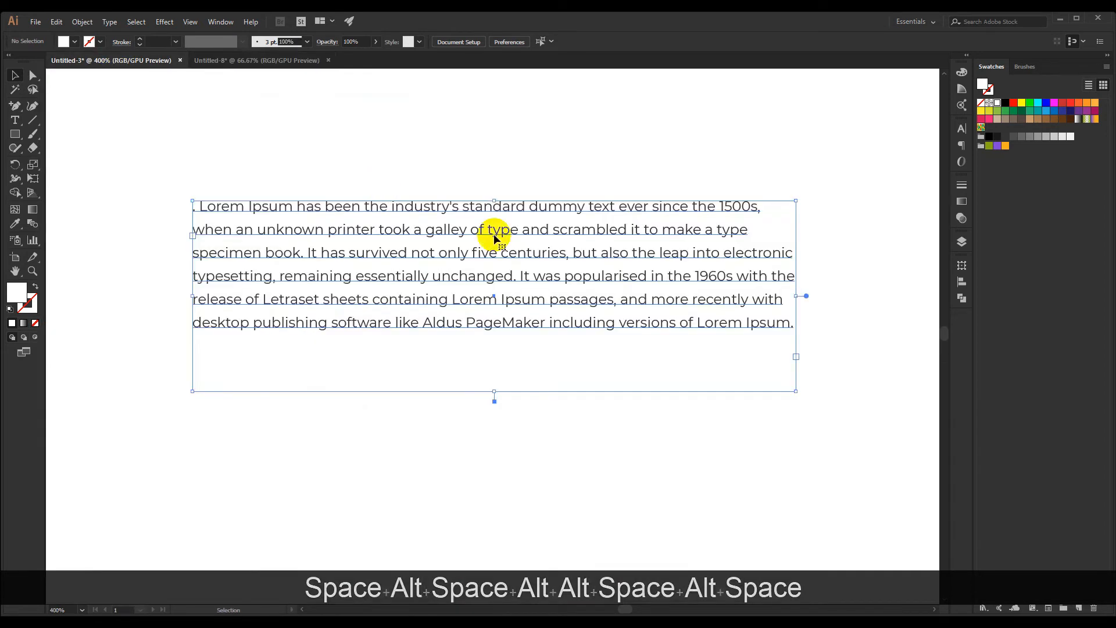
scroll(332, 219, "down", 3)
left_click(291, 181)
left_click_drag(279, 166, 539, 368)
left_click_drag(383, 348, 426, 351)
left_click(375, 225)
left_click_drag(370, 214, 283, 165)
scroll(233, 138, "up", 3)
left_click(304, 246)
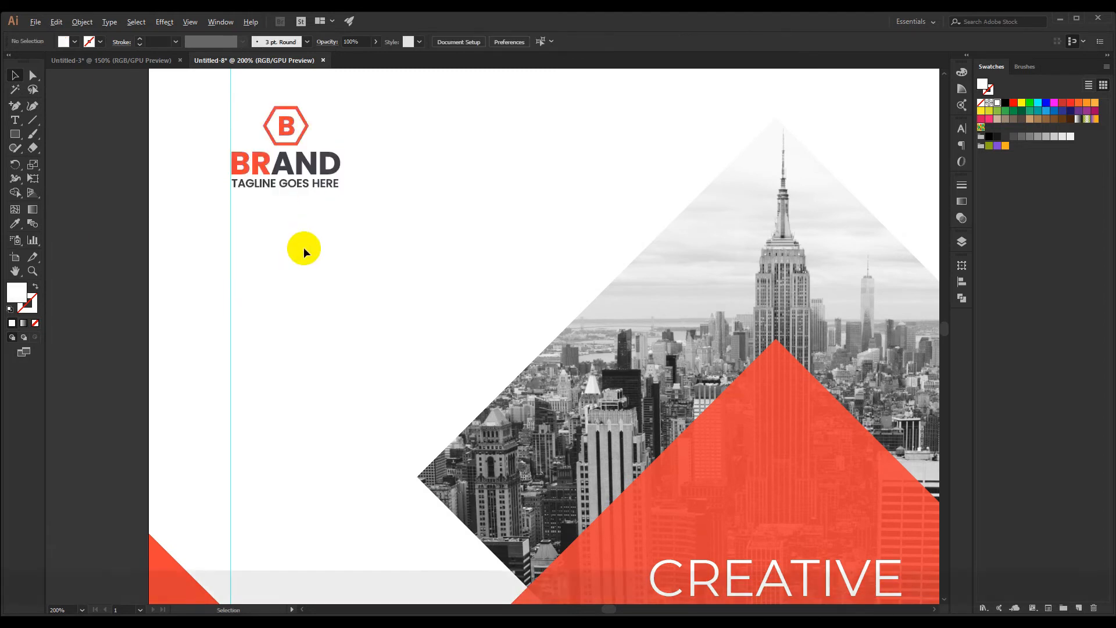
Examine the logo's alignment with the margin guides and the balance of the whole post layout
scroll(303, 246, "down", 3)
left_click_drag(319, 252, 290, 244)
scroll(271, 195, "up", 3)
scroll(219, 142, "up", 3)
left_click_drag(311, 304, 314, 302)
scroll(171, 273, "down", 5)
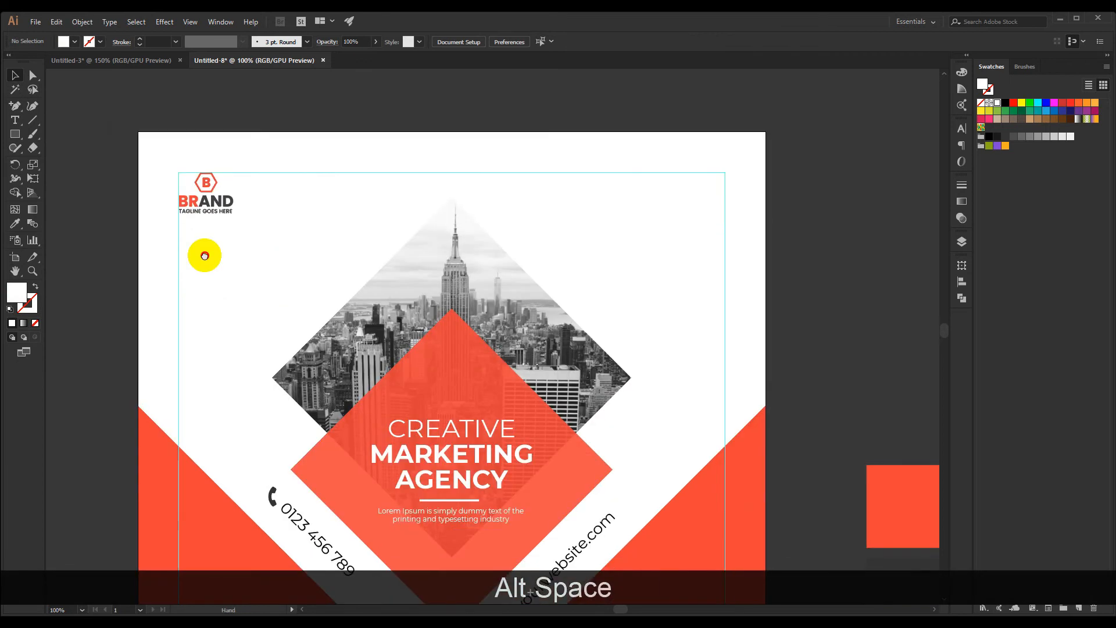
scroll(204, 246, "down", 1)
left_click_drag(256, 227, 216, 179)
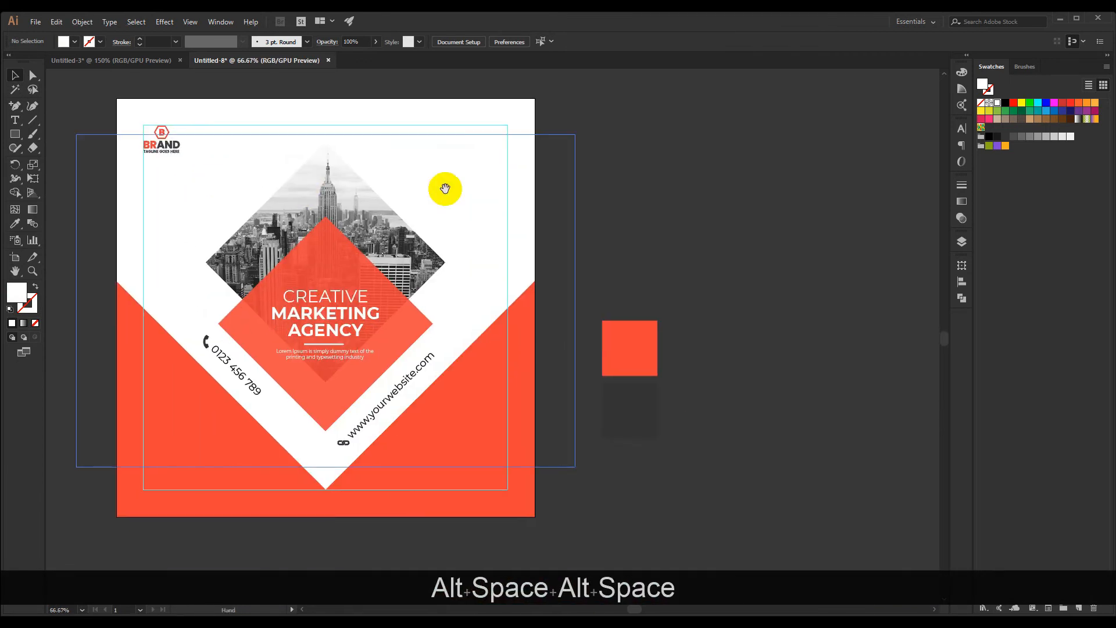
left_click_drag(467, 196, 494, 201)
scroll(494, 204, "down", 1)
left_click_drag(541, 276, 501, 269)
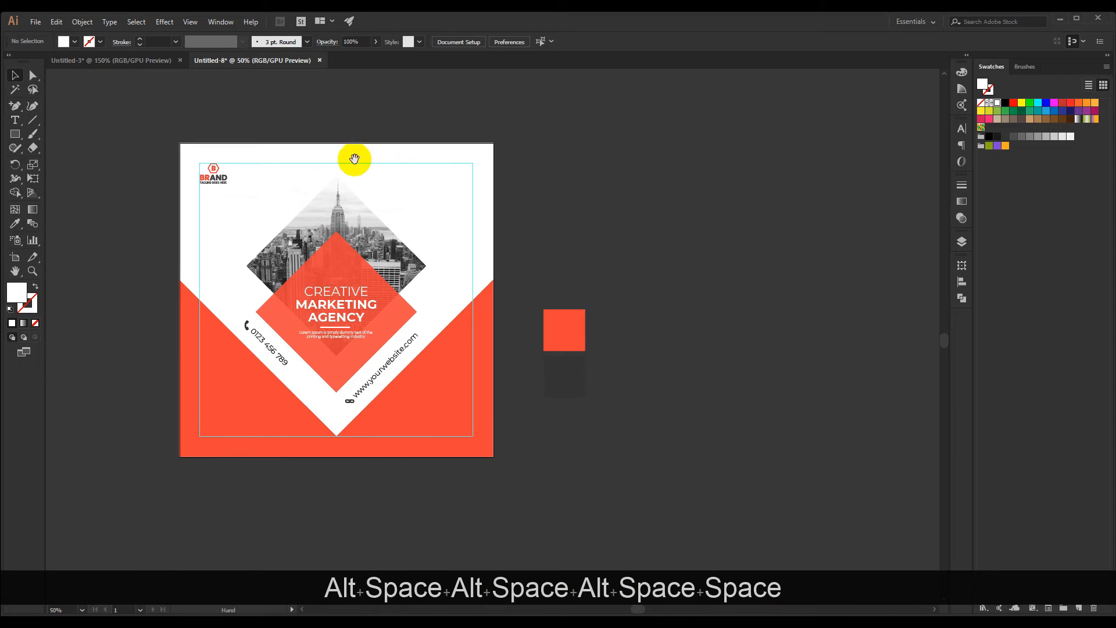
Bring the four circular social media icons from Untitled-3 into the post, above the city photo's upper-right side
left_click(145, 60)
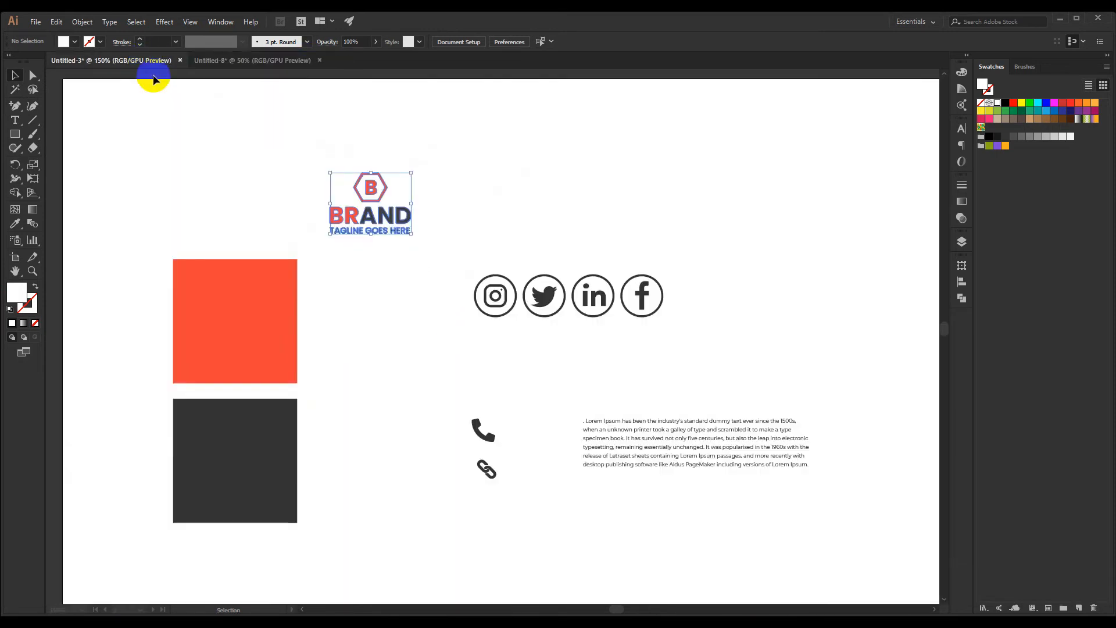
key("space")
scroll(421, 283, "down", 1)
left_click(605, 336)
key("space")
left_click_drag(604, 336, 553, 328)
left_click_drag(560, 332, 492, 295)
scroll(455, 206, "up", 3)
key("space")
scroll(474, 292, "down", 3)
scroll(474, 291, "up", 3)
left_click_drag(559, 304, 355, 217)
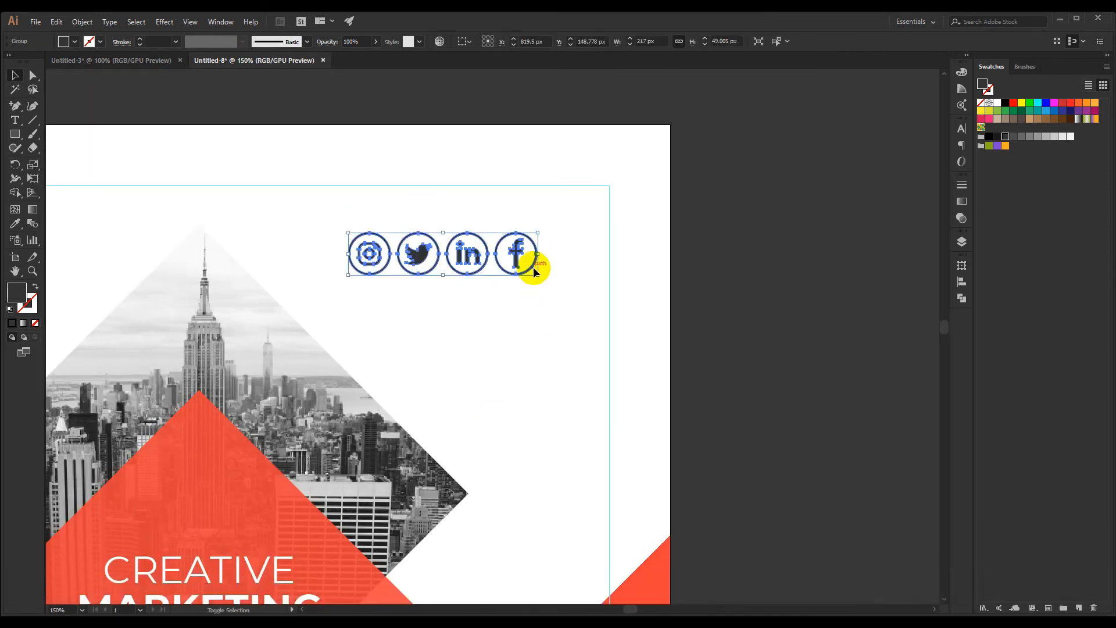
Scale the social media icon row down proportionally and move it into the upper-right corner of the margin guides
left_click_drag(538, 274, 347, 224)
left_click(508, 283)
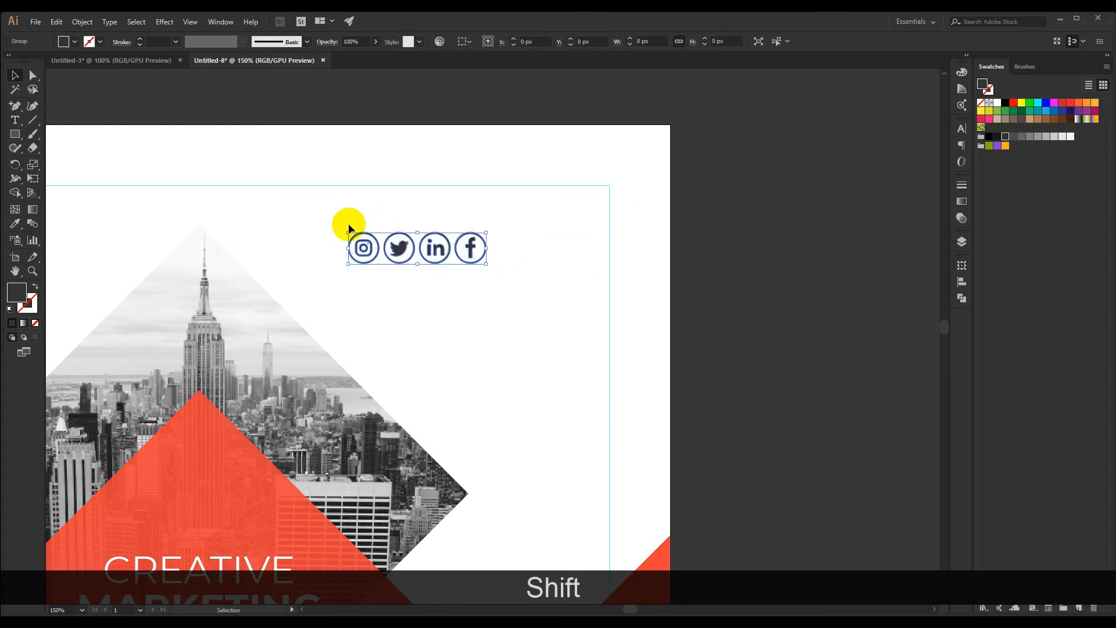
scroll(411, 225, "up", 1, "alt")
left_click_drag(511, 255, 652, 192)
scroll(684, 177, "up", 4, "alt")
scroll(597, 135, "down", 1, "alt")
scroll(598, 133, "up", 3, "alt")
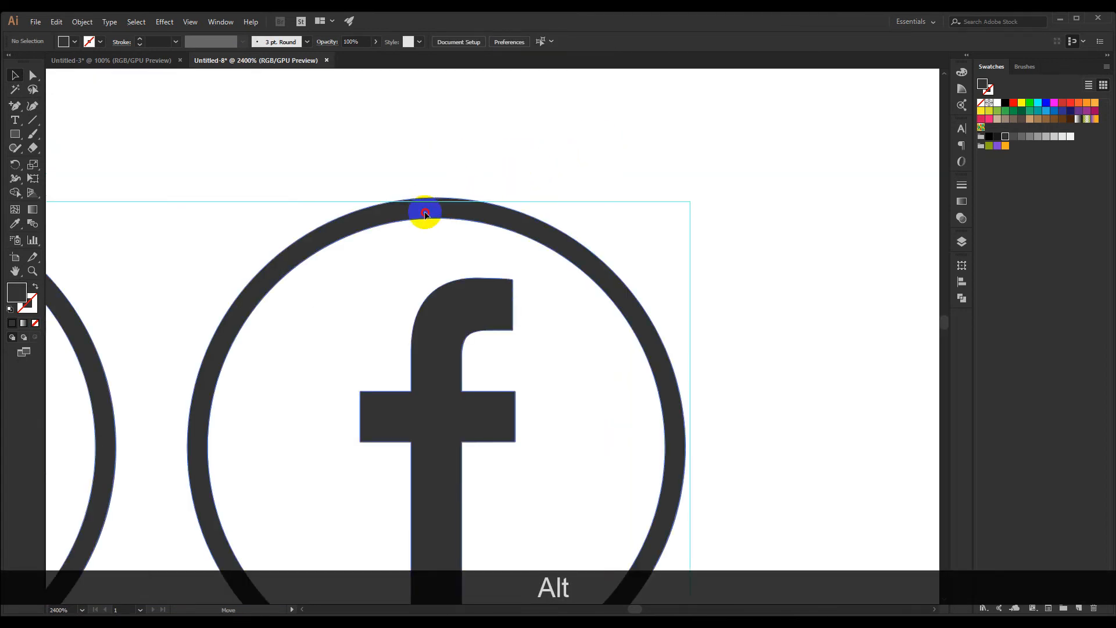
Fine-tune the icon row so the Facebook circle touches the upper and right margin guides exactly
scroll(465, 162, "down", 2, "alt")
scroll(465, 162, "up", 4, "alt")
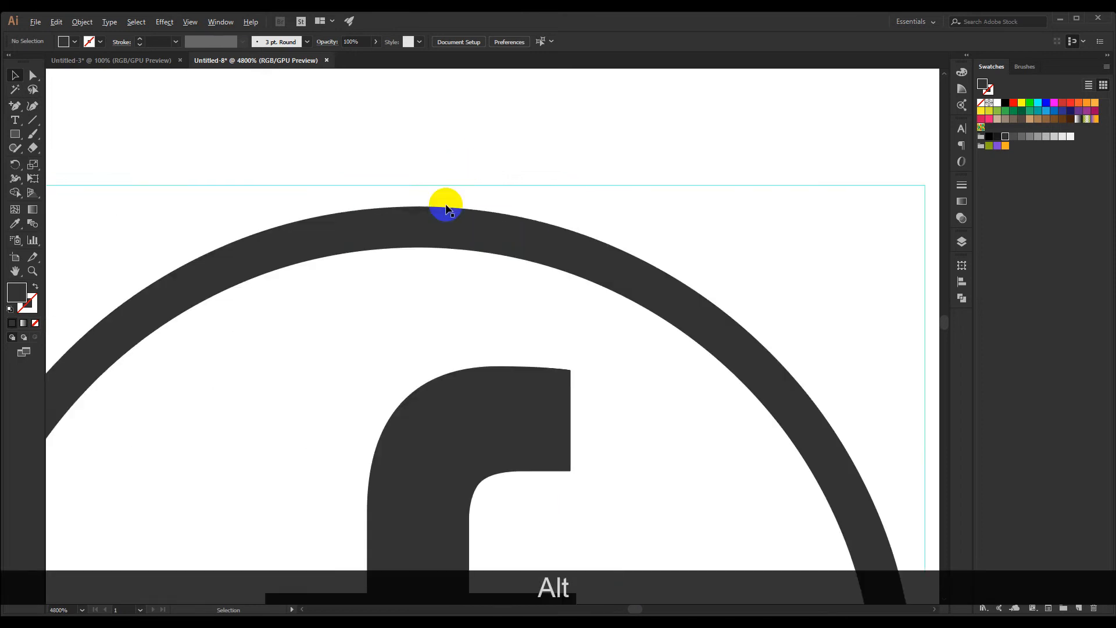
mouse_move(428, 218)
left_mouse_down()
mouse_move(428, 192)
mouse_move(445, 219)
left_mouse_up()
left_click(446, 149)
scroll(445, 150, "down", 4, "alt")
scroll(560, 280, "up", 4, "alt")
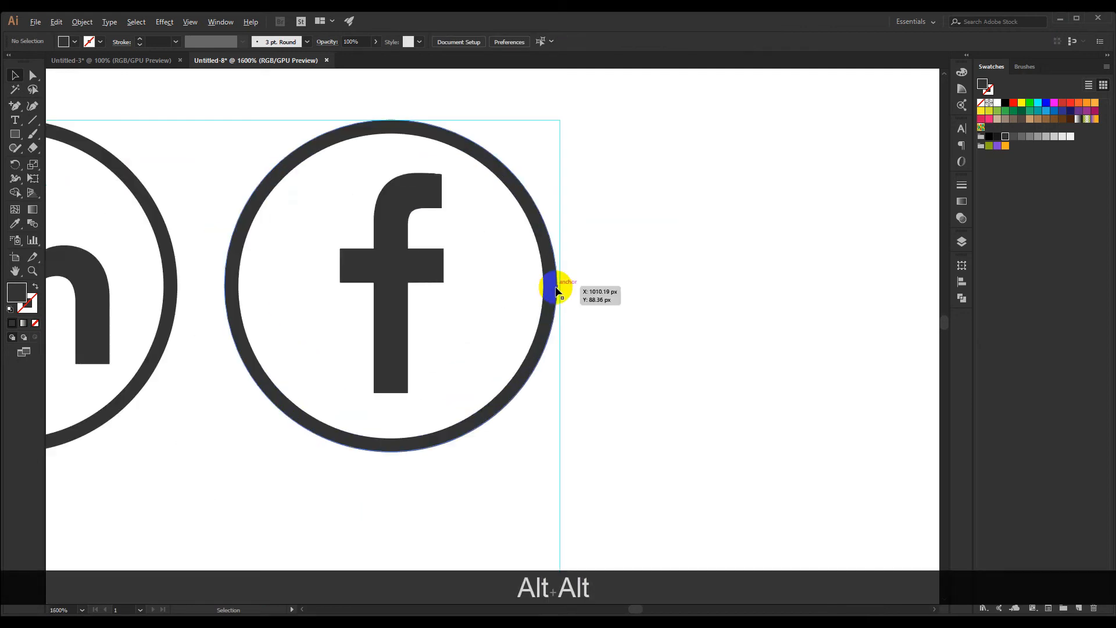
left_click_drag(541, 284, 542, 289)
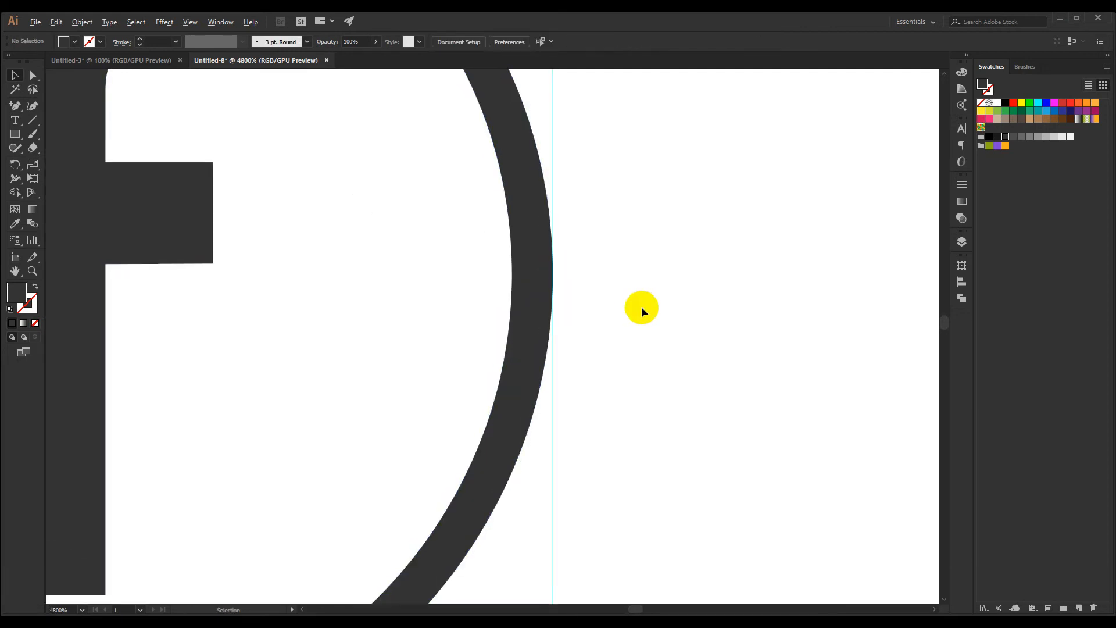
scroll(640, 305, "down", 8, "alt")
left_click_drag(639, 306, 612, 173)
scroll(612, 174, "down", 2, "alt")
mouse_move(593, 231)
left_mouse_down()
mouse_move(560, 241)
mouse_move(601, 235)
left_mouse_up()
scroll(617, 249, "down", 1, "alt")
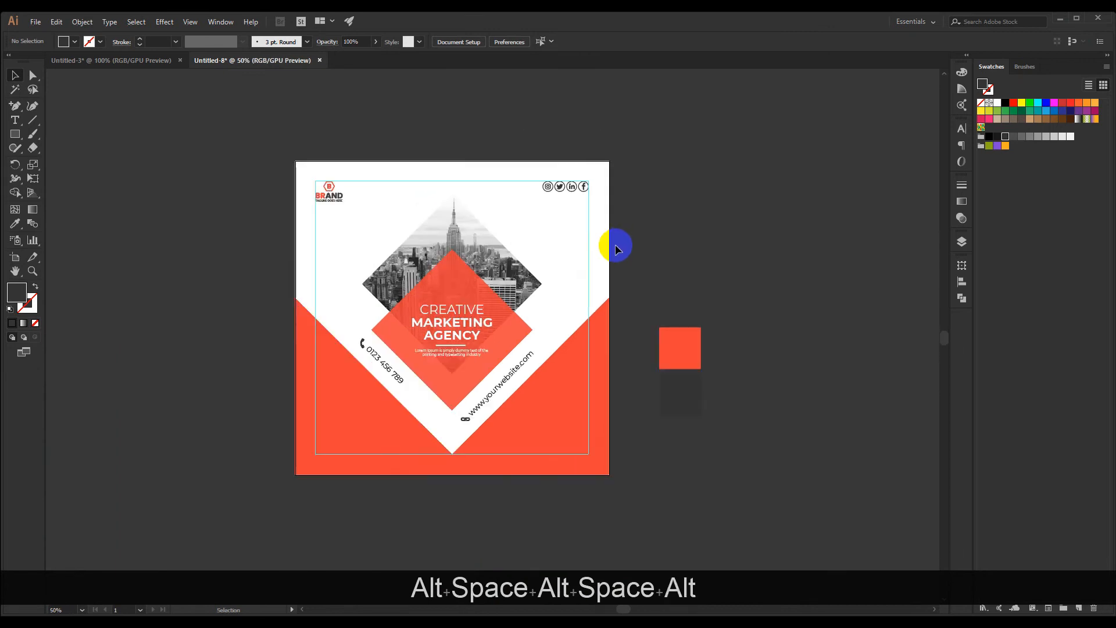
Examine the post layout with the margin guides toggled off and on
key("ctrl+semicolon")
key("ctrl+semicolon")
key("ctrl+semicolon")
key("ctrl+semicolon")
key("ctrl+semicolon")
key("ctrl+semicolon")
key("ctrl+semicolon")
key("ctrl+semicolon")
key("ctrl+semicolon")
key("ctrl+semicolon")
key("ctrl+semicolon")
key("ctrl+semicolon")
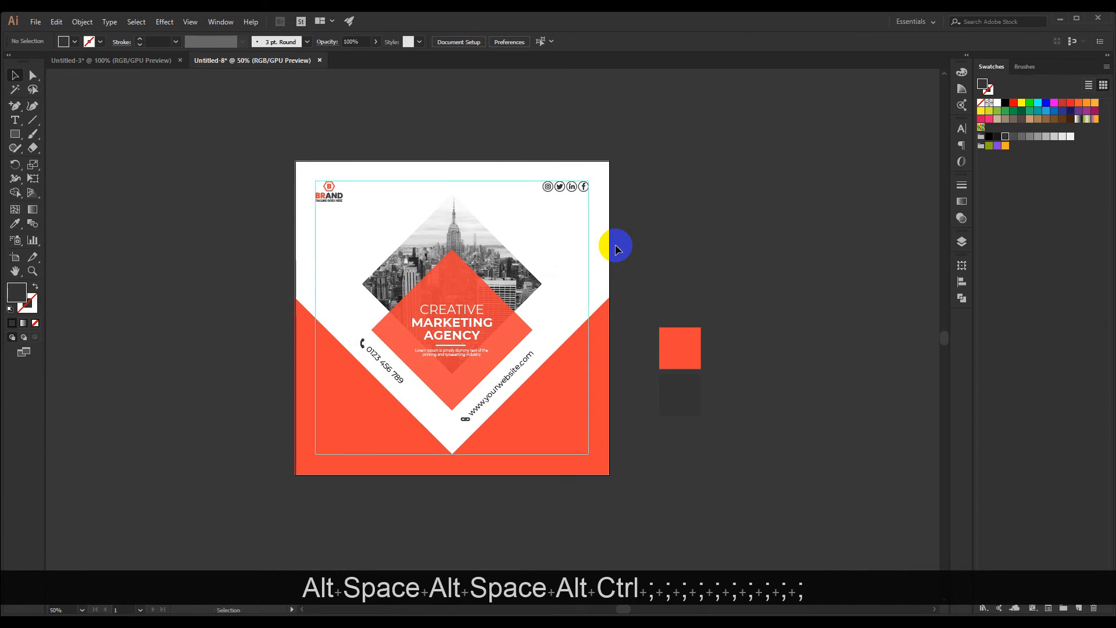
Delete the orange-red and dark grey colour sample squares beside the artboard
scroll(615, 245, "up", 1)
left_click_drag(576, 273, 519, 232)
scroll(594, 307, "down", 1)
left_click_drag(595, 306, 665, 415)
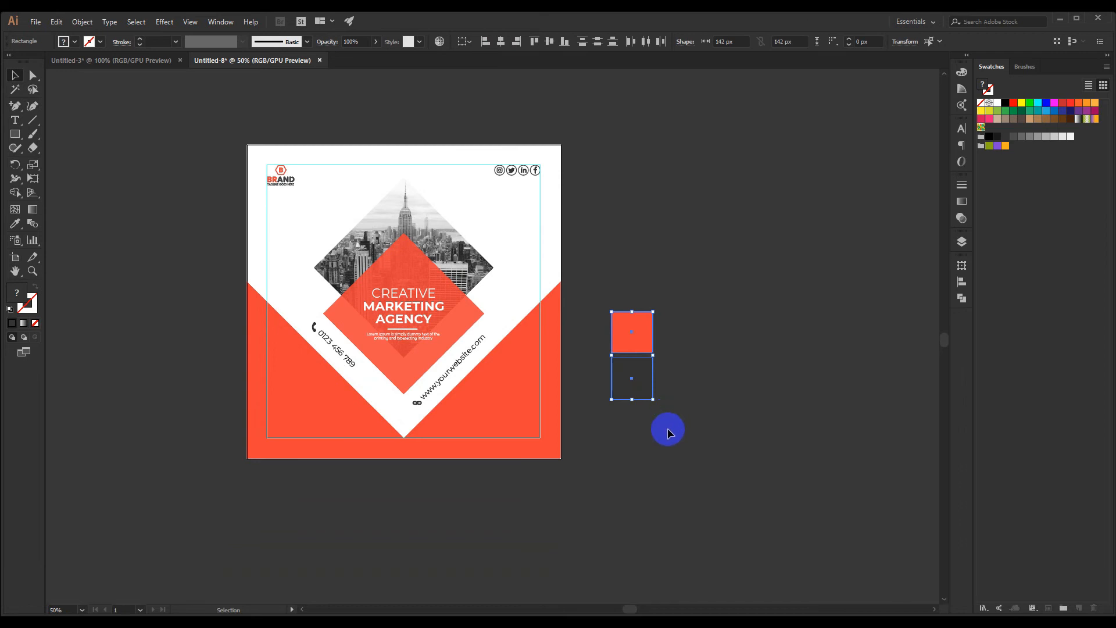
key("Delete")
Unlock all locked objects and lock only the white background again
left_click_drag(620, 291, 527, 290)
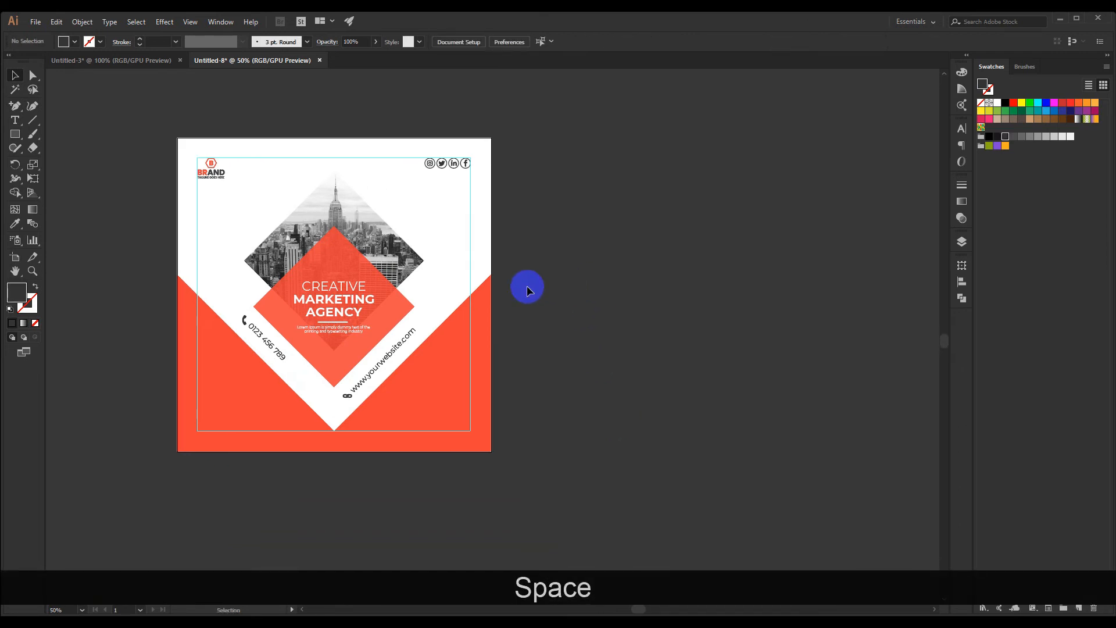
left_click_drag(95, 212, 91, 204)
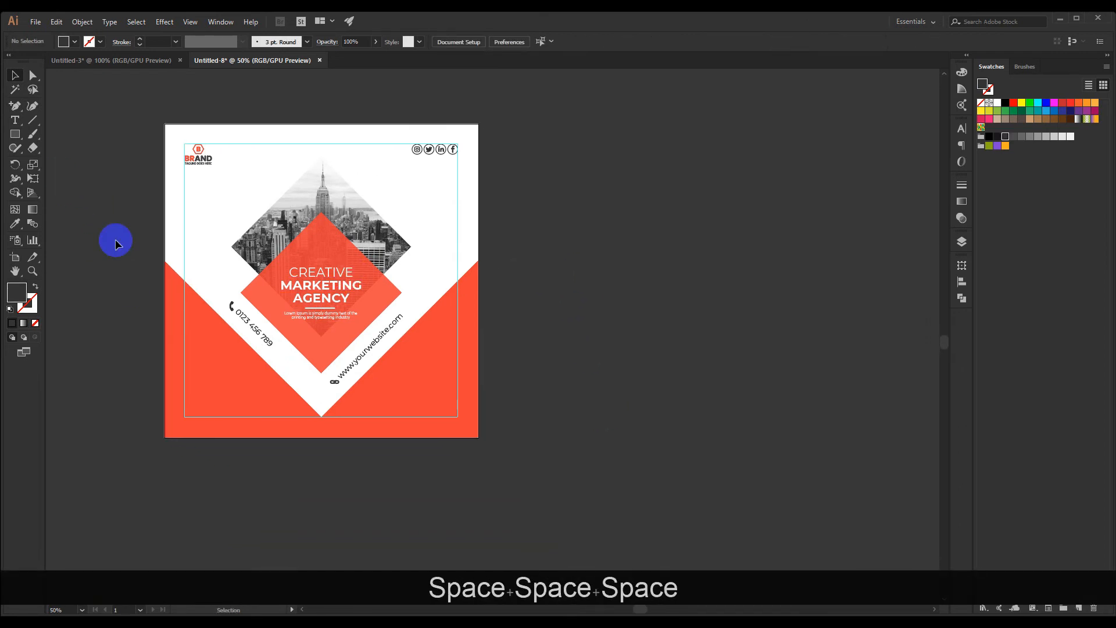
left_click_drag(566, 404, 471, 370)
left_click_drag(375, 353, 632, 406)
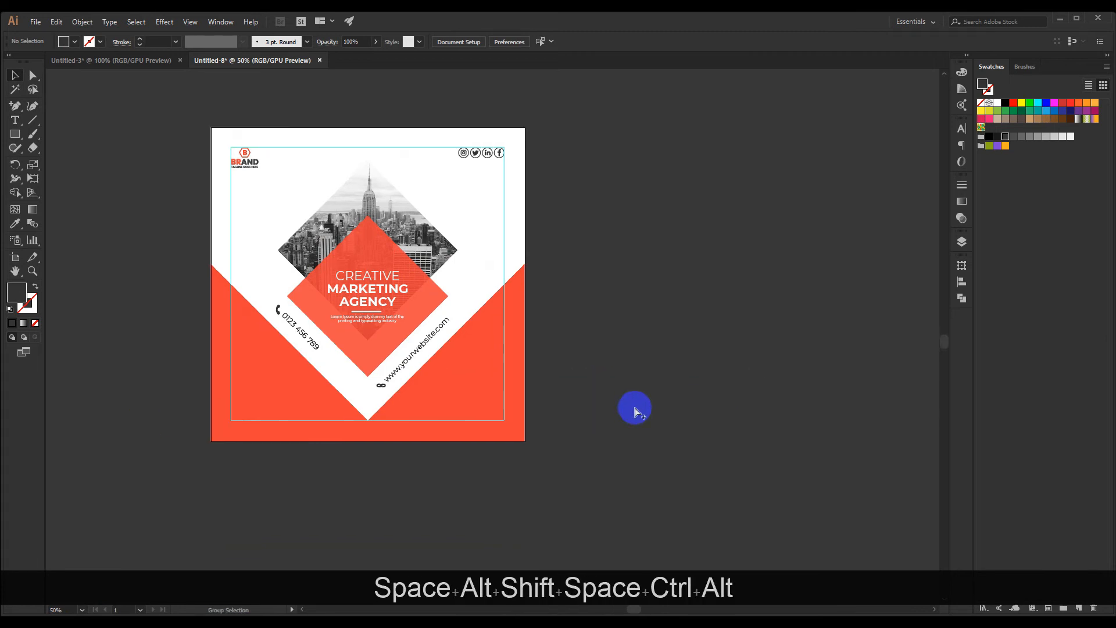
key("ctrl+alt+2")
left_click(646, 412)
left_click_drag(640, 414, 573, 403)
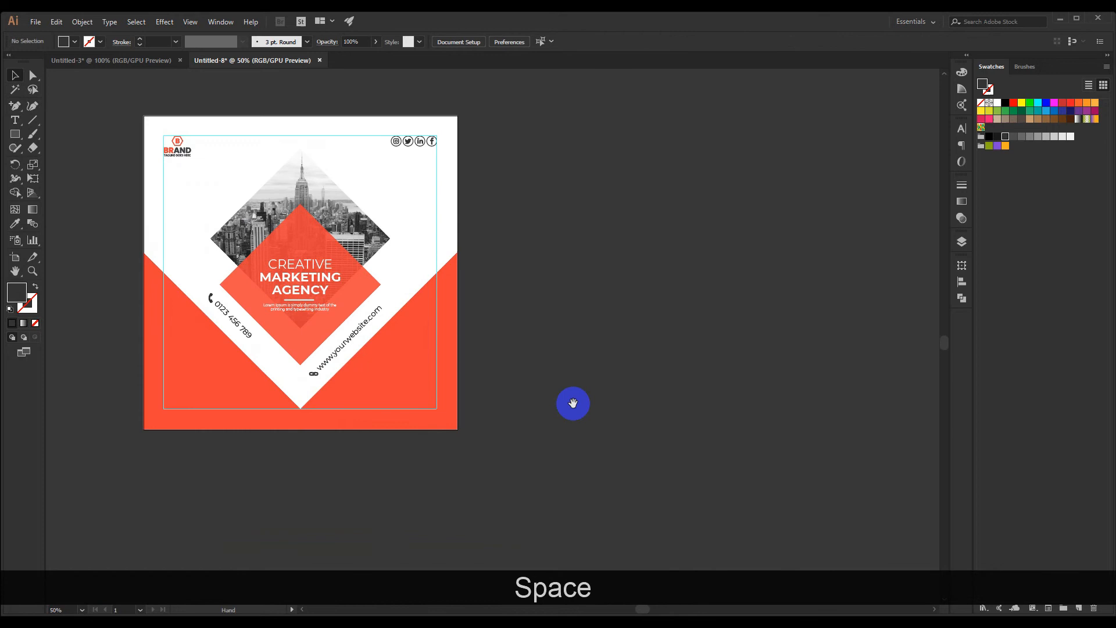
left_click(418, 236)
key("ctrl+2")
Place a copy of the orange-red V-notched shape on the empty canvas beside the artboard
left_click_drag(371, 399, 715, 411, "alt+shift")
left_click(659, 235)
left_click_drag(597, 227, 366, 199)
Draw a 45° line along the copied shape's right slanted edge and duplicate it parallel inside the orange area
left_click(27, 120)
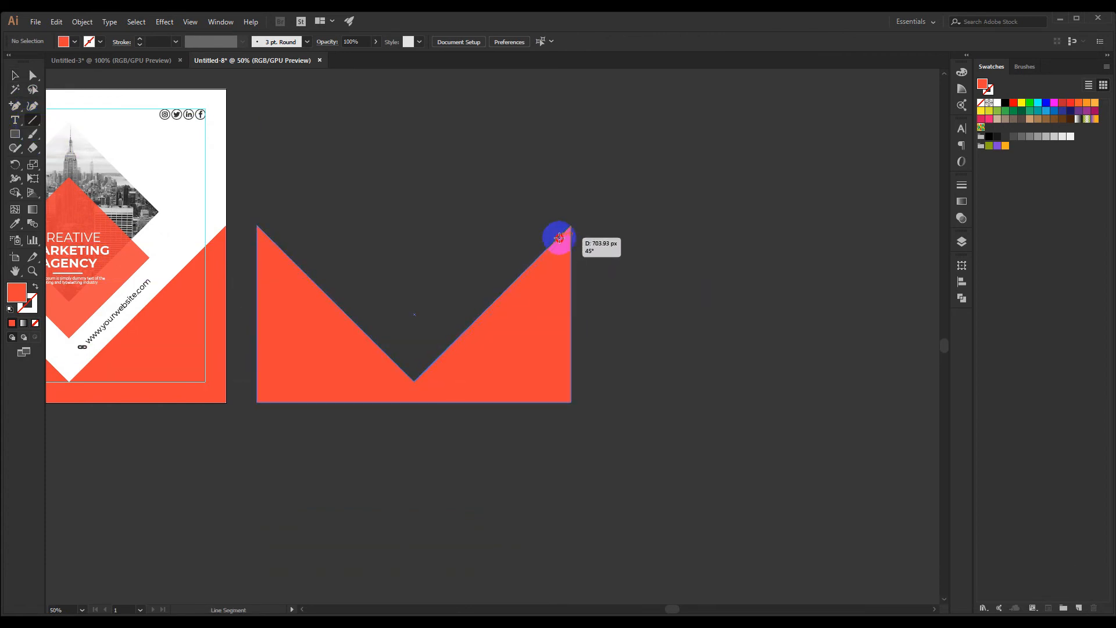
left_click_drag(570, 227, 632, 190)
left_click(515, 200)
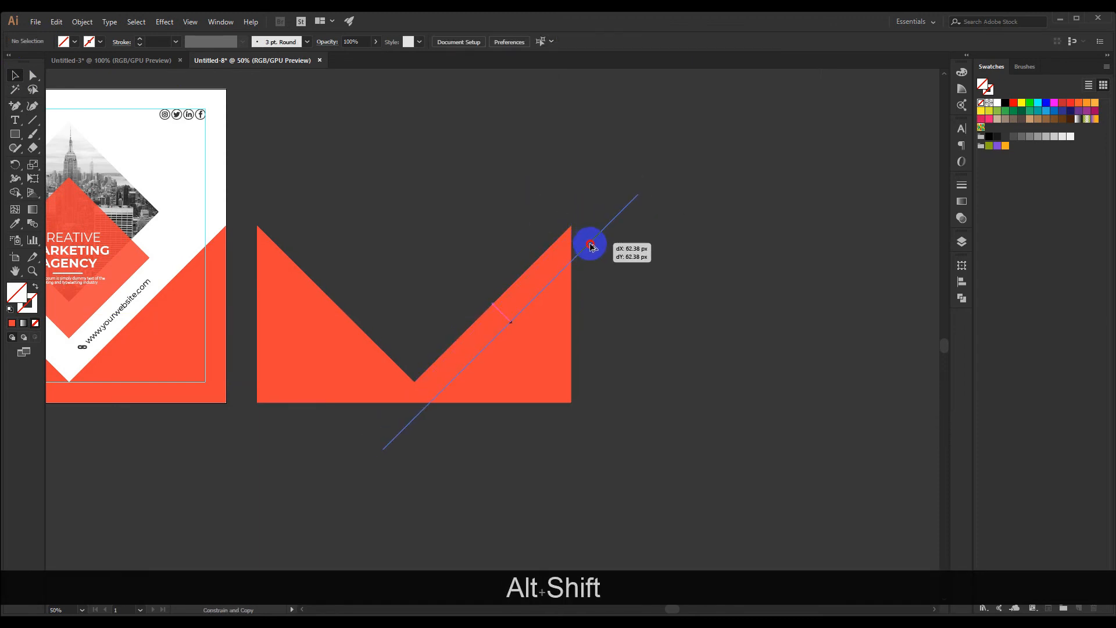
left_click_drag(592, 246, 592, 246)
Use Shape Builder on the copied shape and both lines to remove everything outside the right-hand triangle
left_click_drag(472, 258, 571, 396)
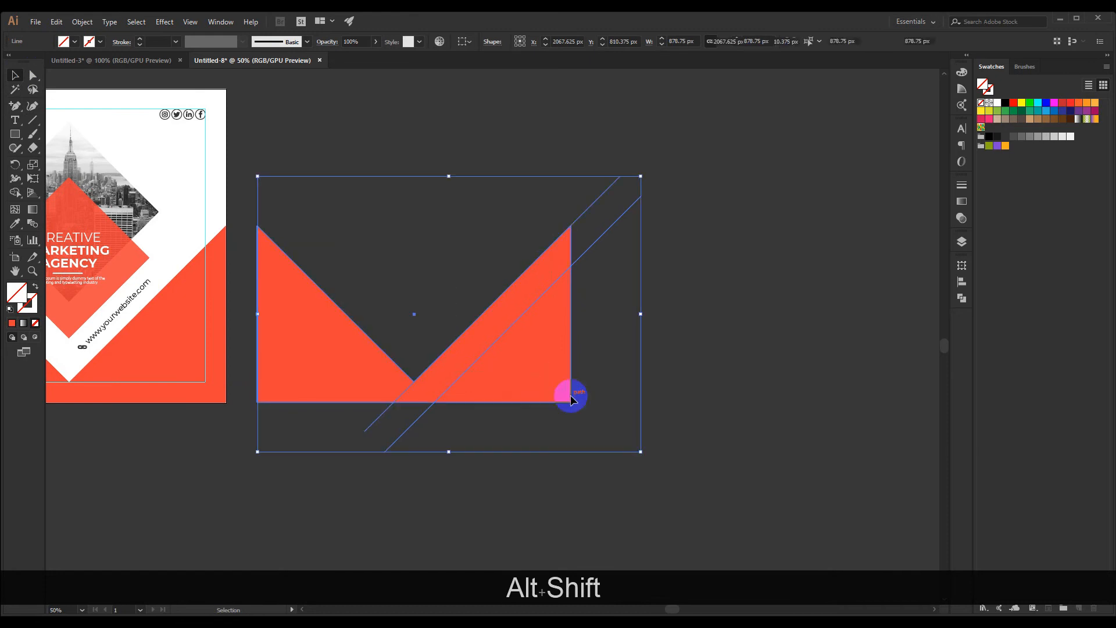
left_click(15, 193)
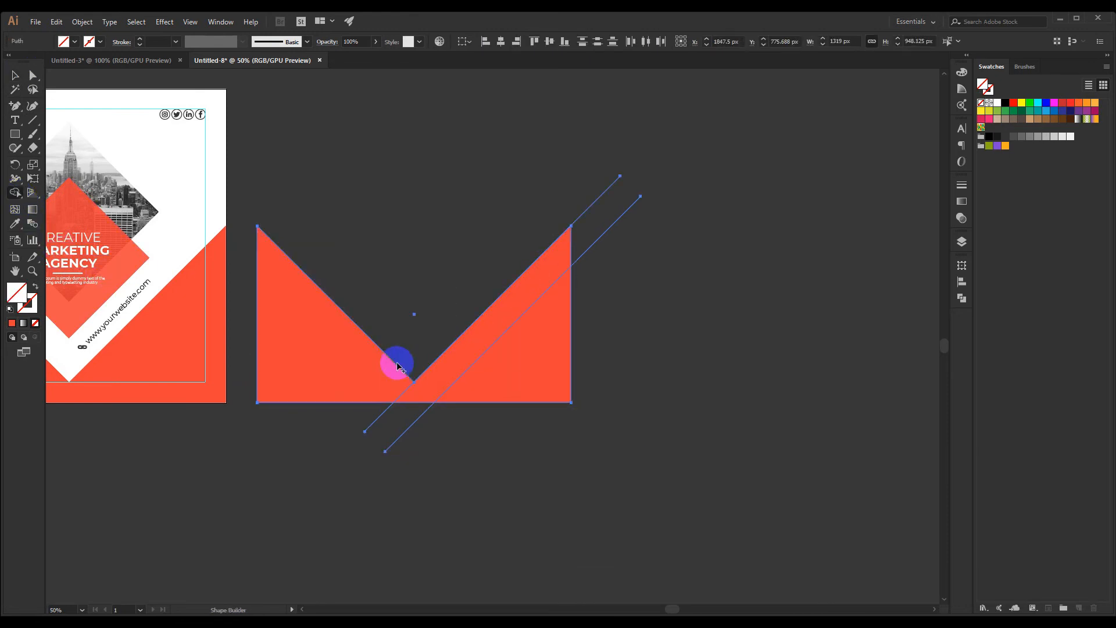
left_click_drag(361, 406, 442, 340)
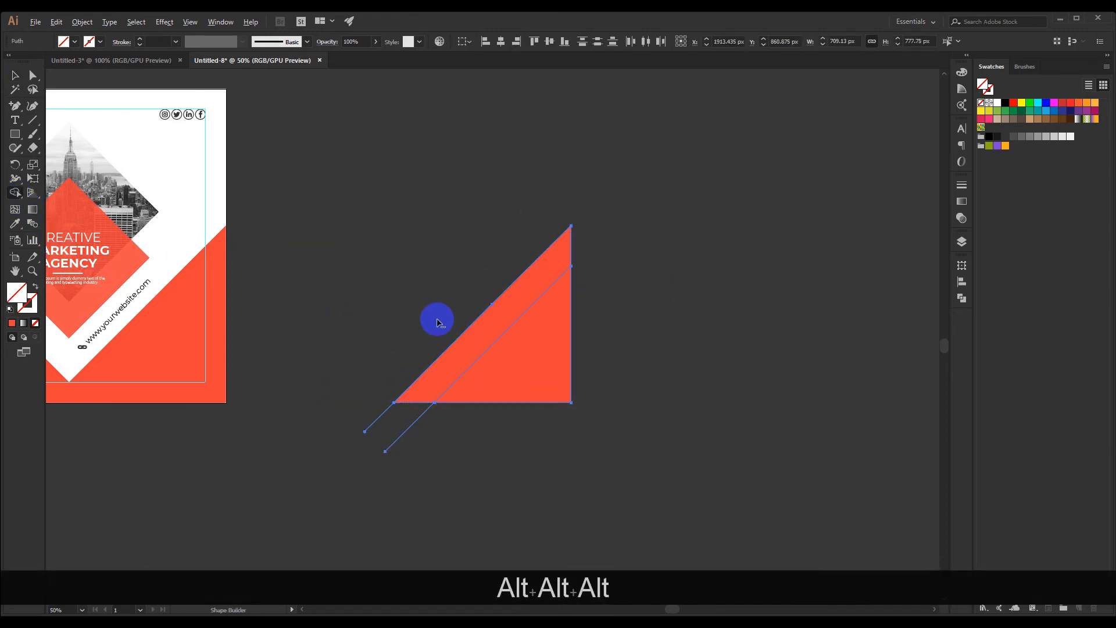
left_click(24, 77)
left_click(426, 180)
left_click_drag(533, 366, 543, 366)
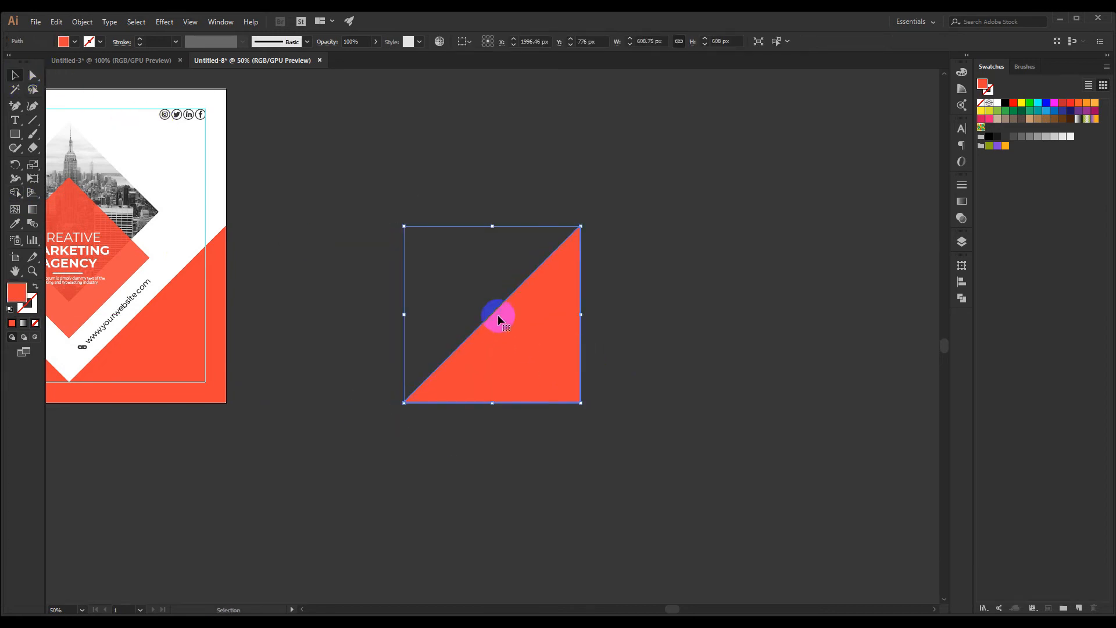
key("ctrl+z")
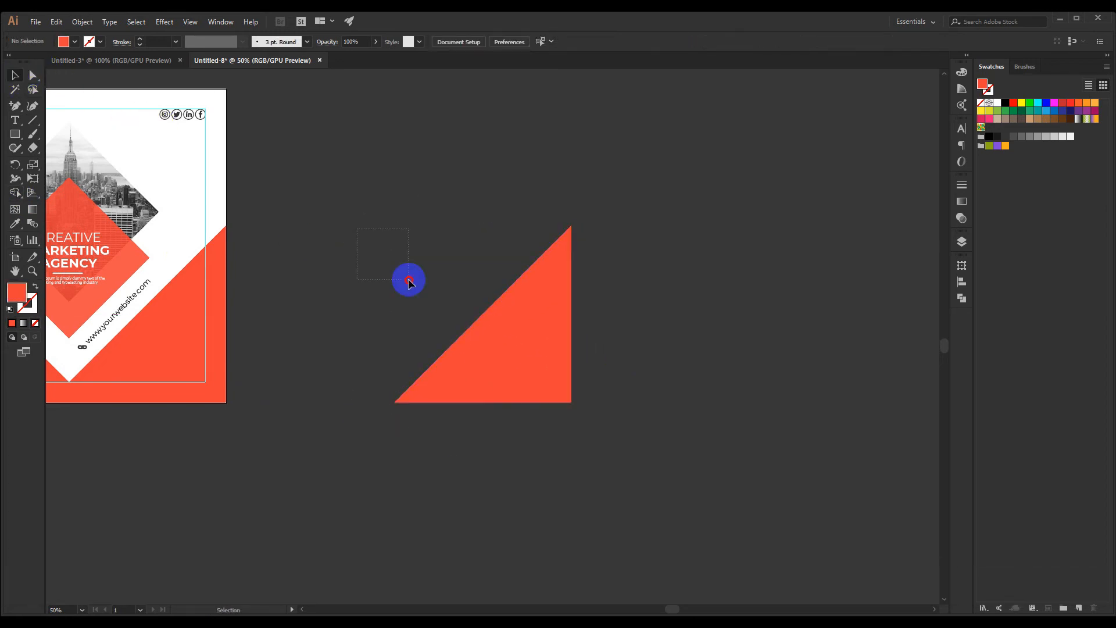
Remove the triangle's lower-right region with Shape Builder, keeping only the diagonal orange strip
left_click_drag(406, 281, 649, 442)
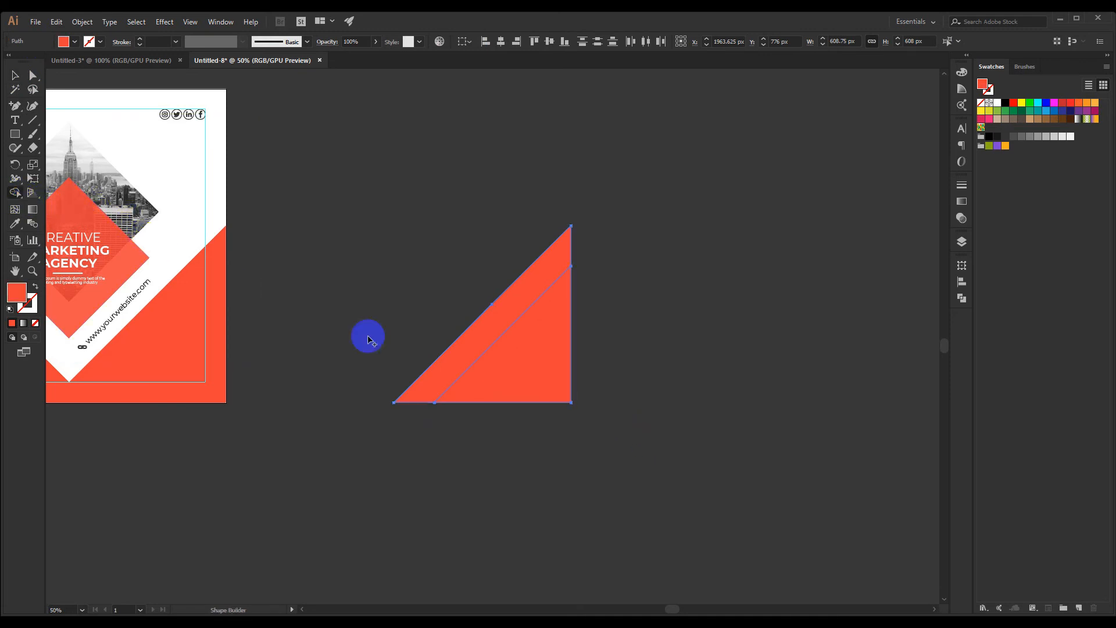
left_click(529, 366, "alt")
left_click(349, 164)
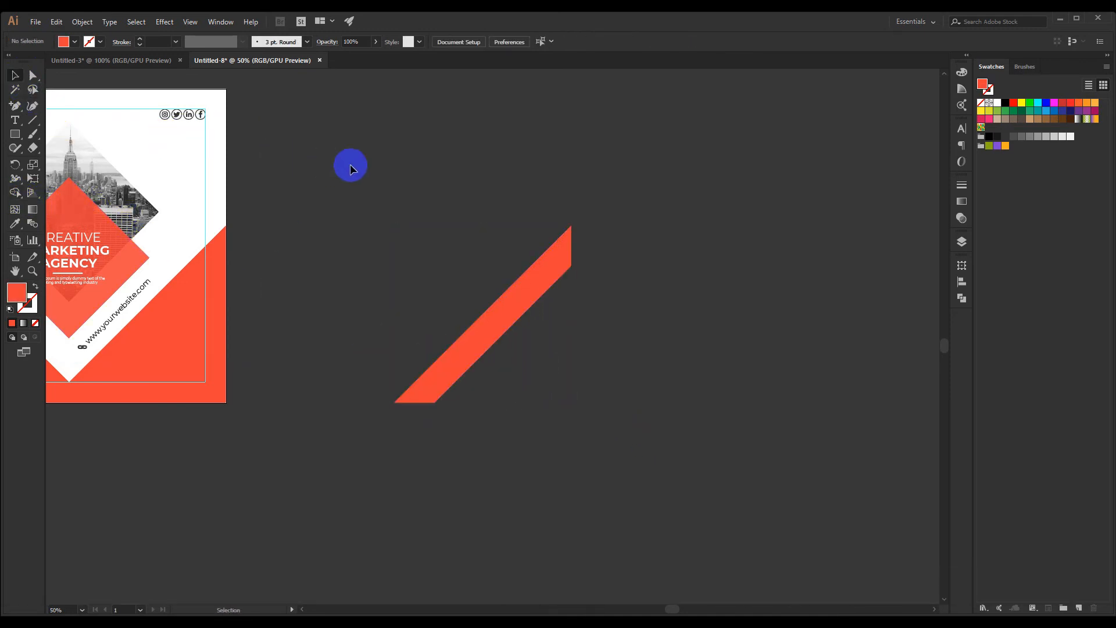
Move the diagonal strip closer to the artboard and delete the leftover line paths beside it
left_click_drag(396, 183, 577, 180)
left_click(655, 350)
left_click_drag(760, 382, 682, 371)
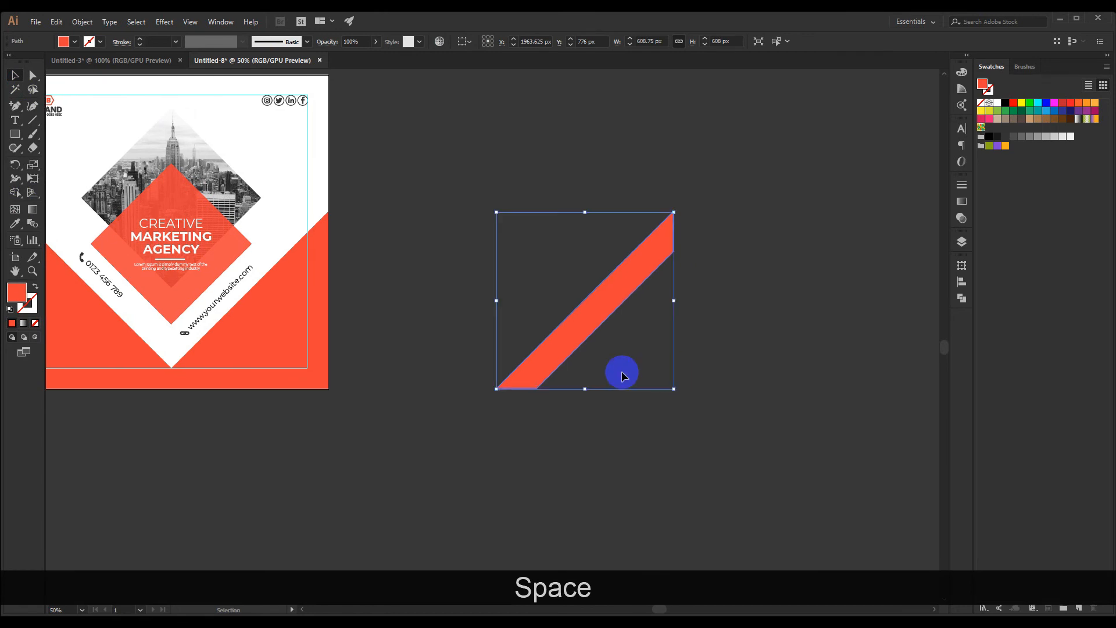
left_click(476, 350)
left_click_drag(452, 361, 500, 349)
left_click_drag(563, 368, 491, 324)
left_click(493, 191)
left_click_drag(529, 271, 490, 183)
left_click_drag(555, 232, 715, 434)
key("Delete")
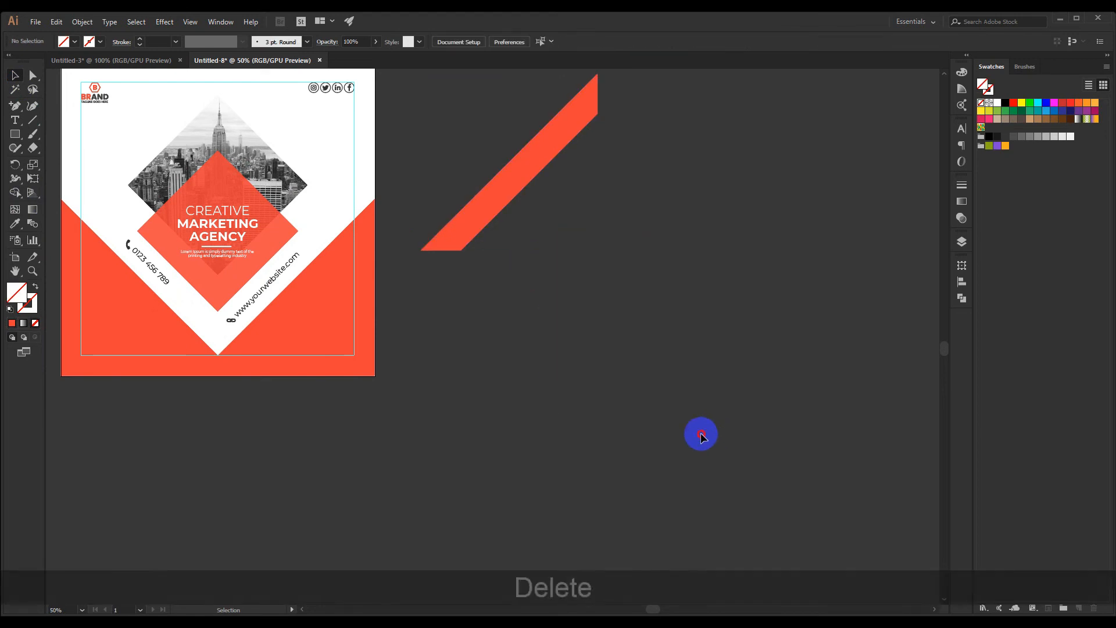
Fill the diagonal strip with white
scroll(352, 292, "up", 1)
left_click_drag(472, 291, 533, 323)
left_click(593, 240)
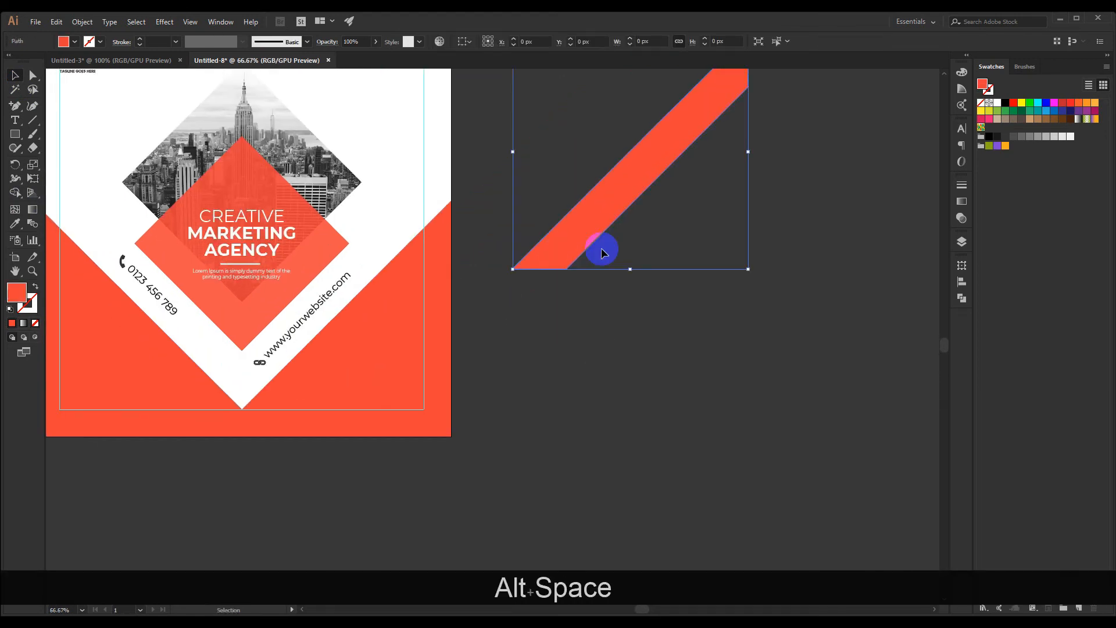
left_click(996, 103)
Move the white strip onto the post's lower-right orange area, parallel to the slanted edge and resting on the lower margin guide
left_click(593, 371)
left_click_drag(592, 372, 636, 354)
left_click_drag(604, 232, 365, 374)
left_click(528, 338)
scroll(524, 344, "up", 2)
left_click_drag(525, 349, 631, 351)
left_click_drag(332, 355, 361, 358)
left_click(628, 355)
scroll(627, 358, "down", 3)
scroll(669, 370, "up", 1)
left_click_drag(625, 368, 594, 366)
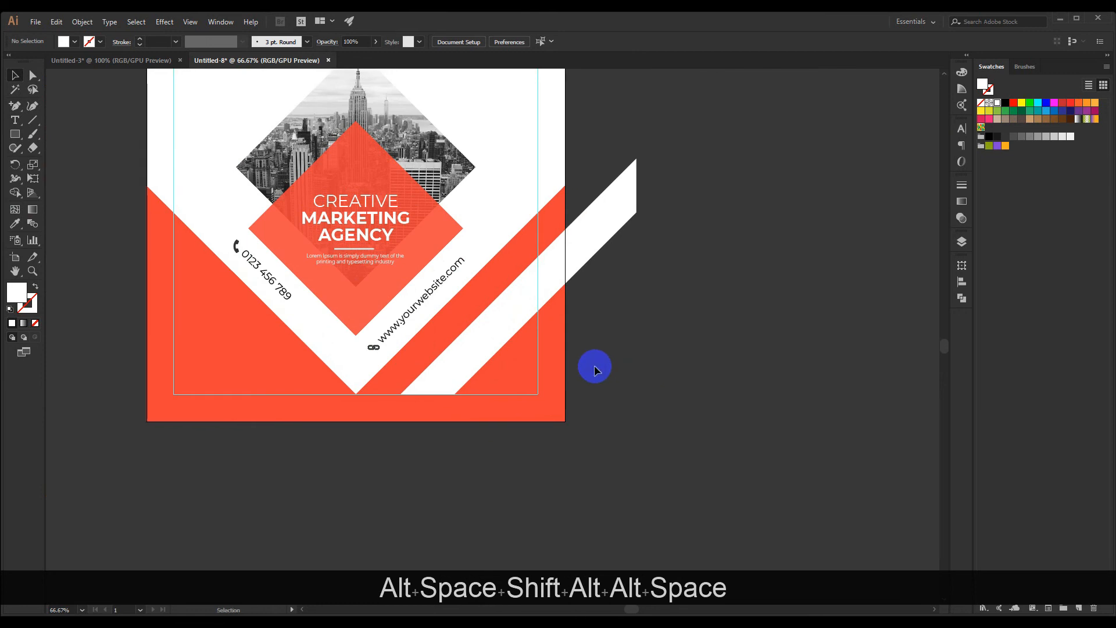
Scale the white strip down slightly and realign its base with the lower margin guide
left_click(494, 345)
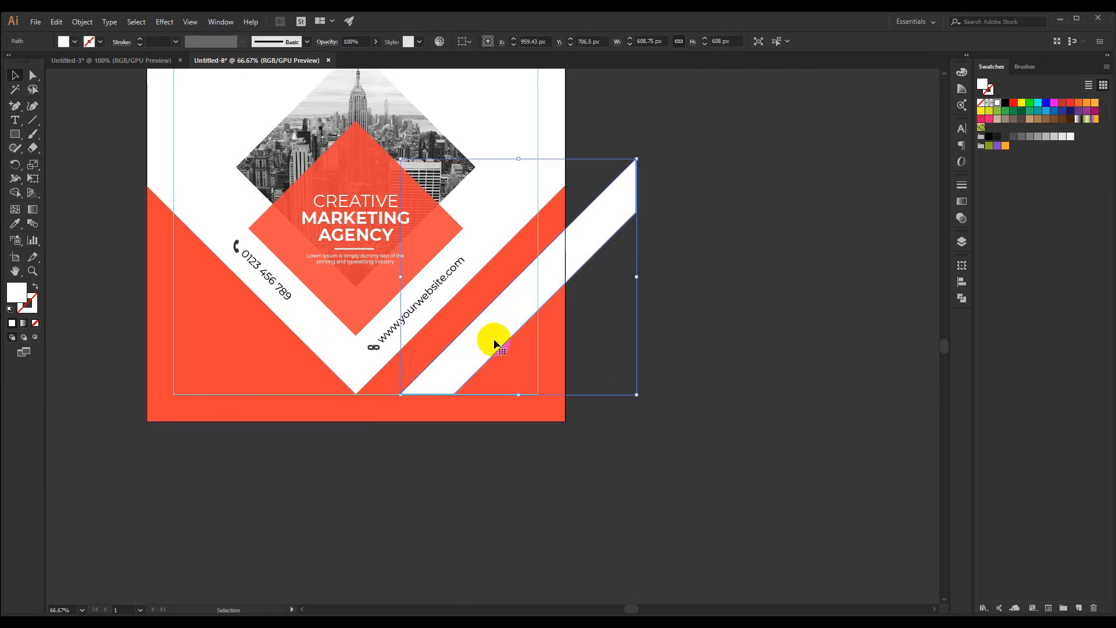
left_click_drag(637, 279, 613, 288)
left_click(650, 325)
left_click_drag(648, 350, 648, 341)
scroll(414, 383, "up", 2)
left_click_drag(425, 378, 427, 380)
left_click(787, 344)
scroll(807, 353, "down", 2)
left_click_drag(847, 332, 686, 348)
left_click_drag(519, 332, 521, 333)
left_click(682, 355)
scroll(492, 372, "up", 5)
scroll(421, 411, "up", 1)
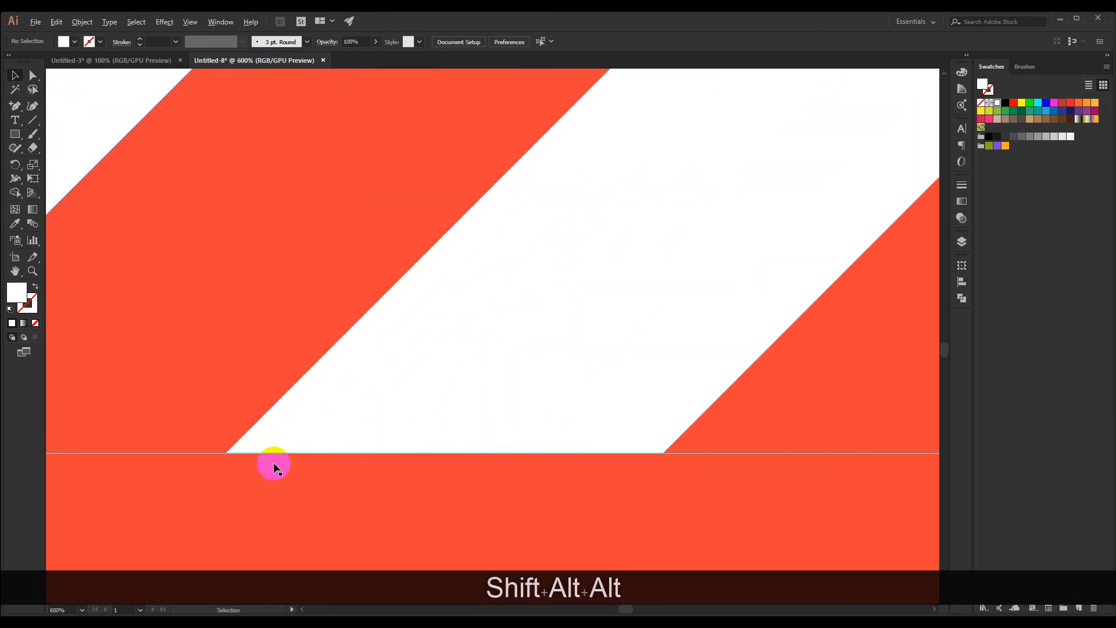
Trim the part of the white strip that overhangs the artboard's right edge using Shape Builder with the orange shape
scroll(278, 460, "down", 7)
left_click_drag(490, 438, 488, 411)
scroll(392, 394, "up", 1)
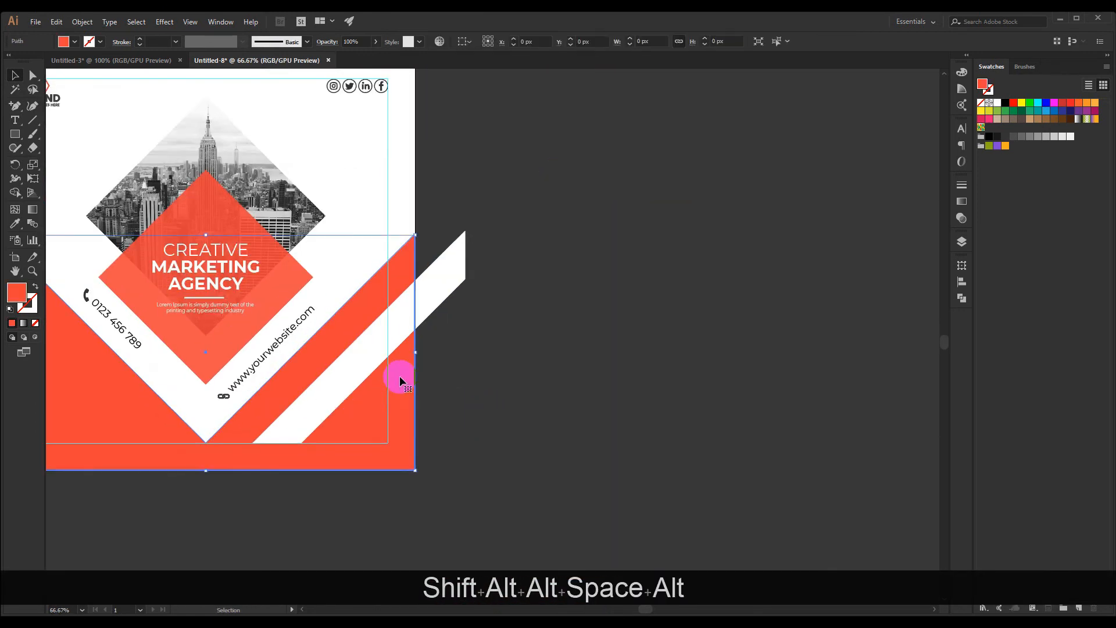
left_click(437, 307, "shift")
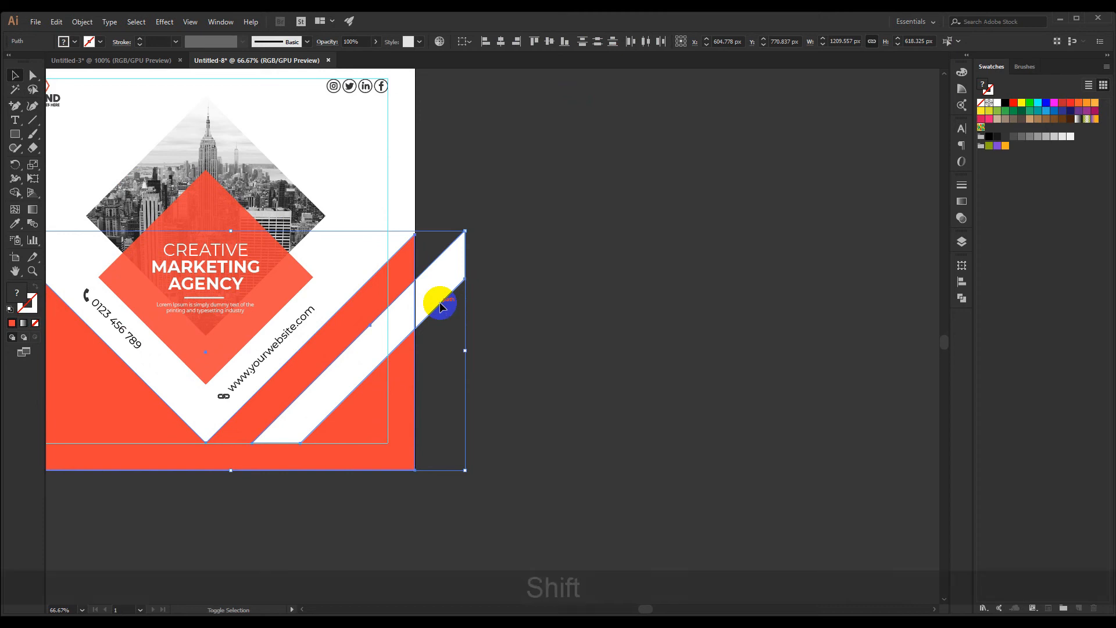
key("shift+m")
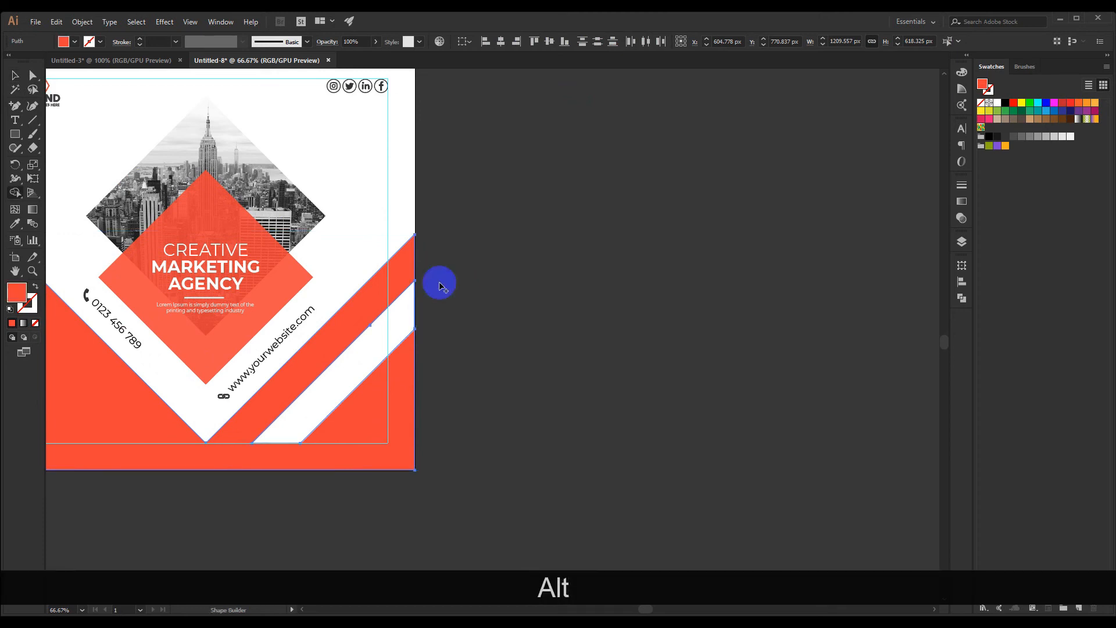
left_click_drag(306, 207, 407, 292)
key("v")
Copy the trimmed white strip beside the artboard and add a second copy shifted slightly sideways over it
left_click_drag(498, 331, 551, 321)
left_click(599, 334)
scroll(602, 334, "down", 1)
left_click_drag(430, 358, 575, 373)
scroll(691, 366, "up", 1)
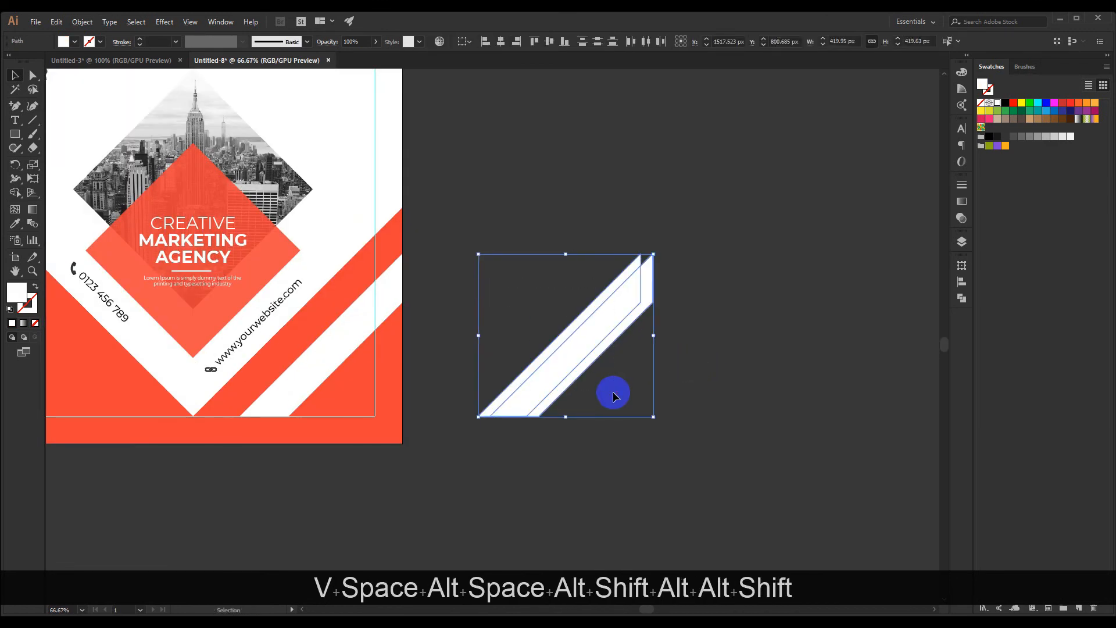
Cut the two overlapping white strip copies beside the artboard down to one thin diagonal strip using Shape Builder
key("shift+m")
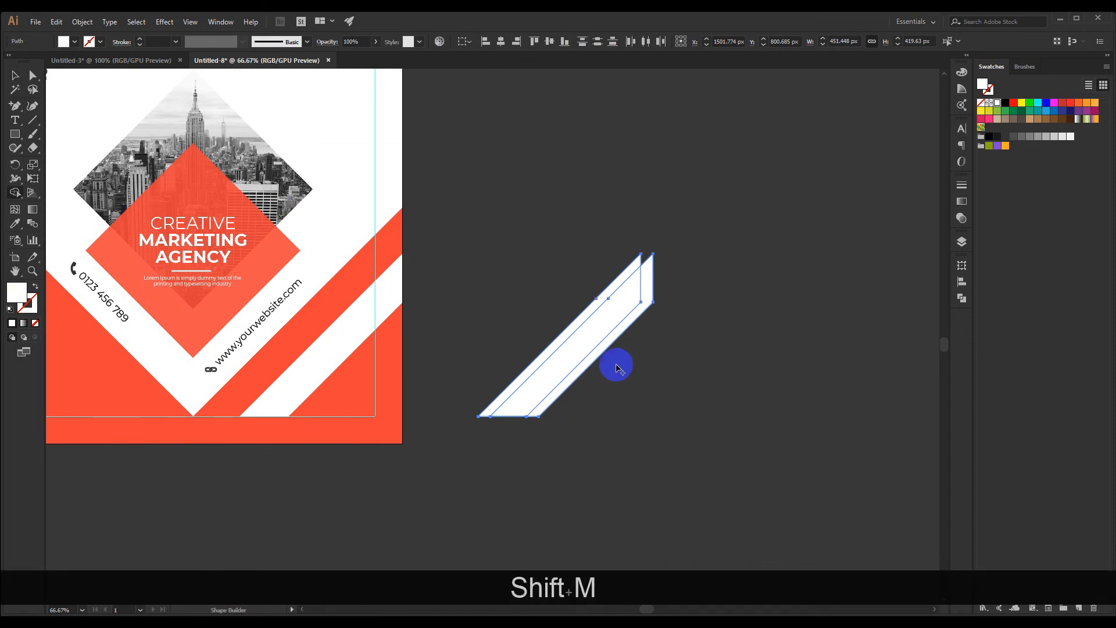
left_click(627, 332, "alt")
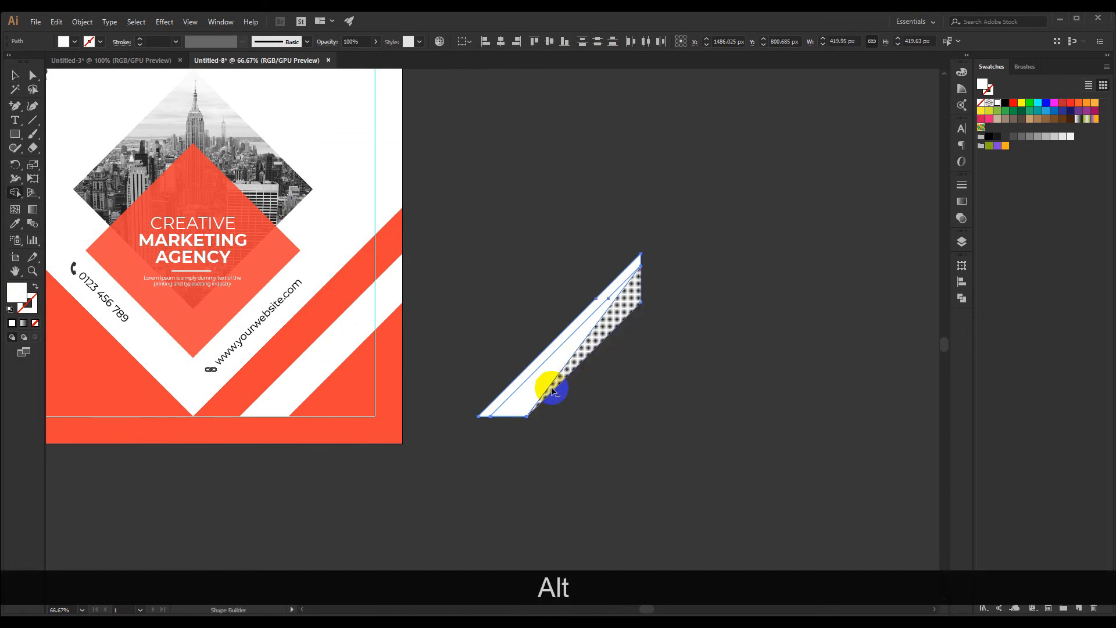
left_click_drag(547, 387, 660, 333, "alt")
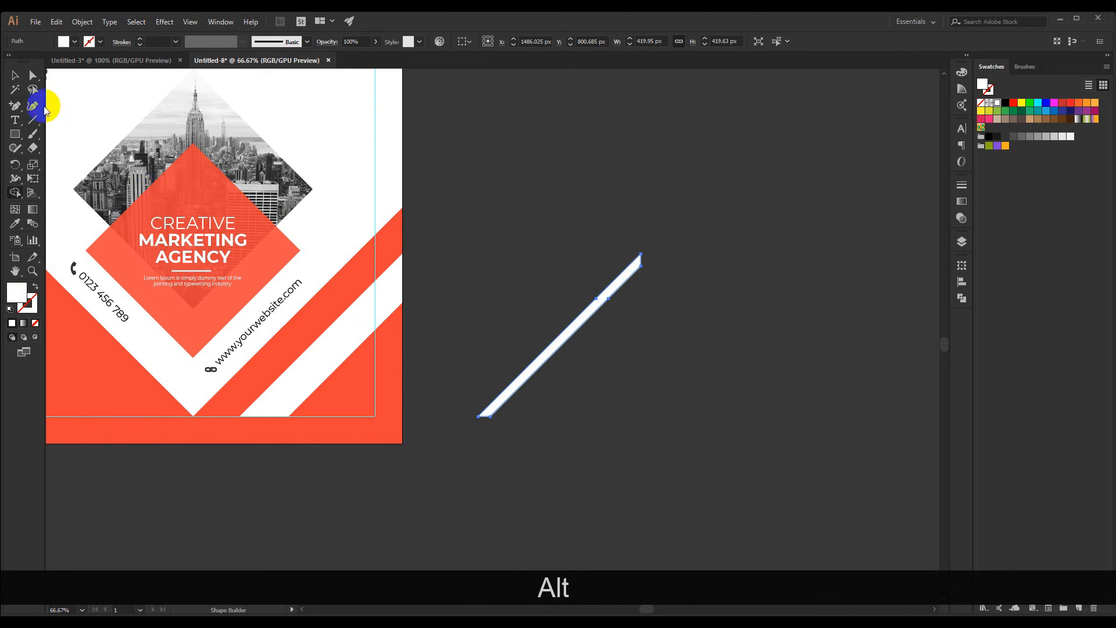
left_click(567, 204)
Move the thin white strip onto the post's lower-right orange area, parallel to the wide white strip
scroll(454, 395, "up", 2)
left_click_drag(571, 379, 200, 366)
left_click(499, 402)
scroll(495, 393, "down", 3)
scroll(494, 391, "up", 2)
left_click_drag(491, 391, 638, 393)
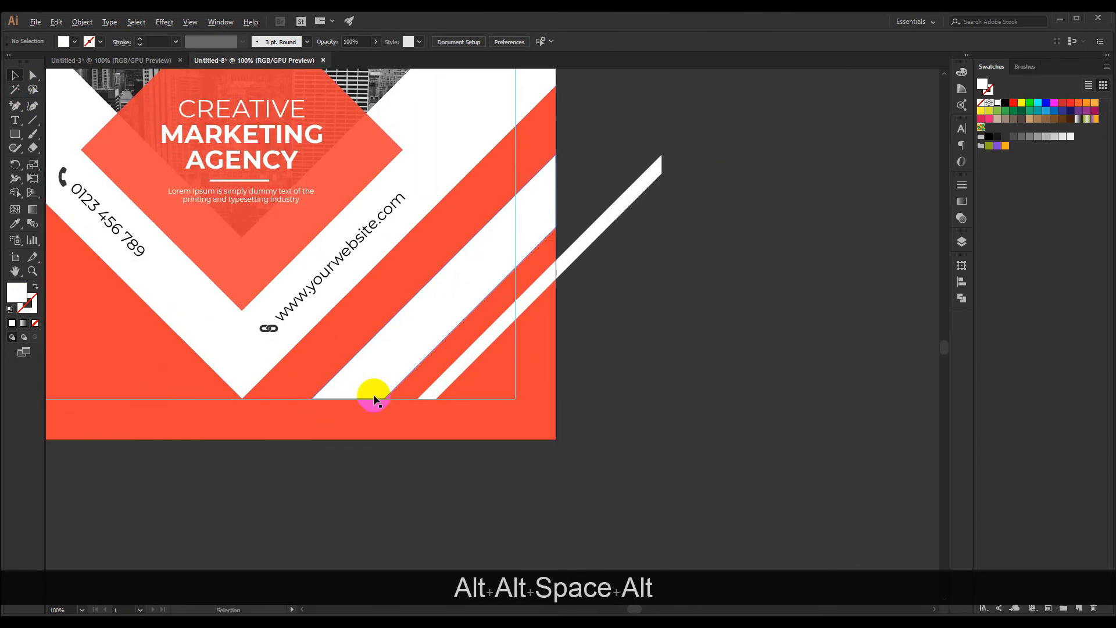
Fine-tune the thin strip's sideways position beside the wide strip, keeping its base on the lower margin guide
scroll(373, 396, "up", 3)
scroll(531, 402, "up", 2)
left_click_drag(536, 380, 553, 387)
scroll(529, 405, "up", 3)
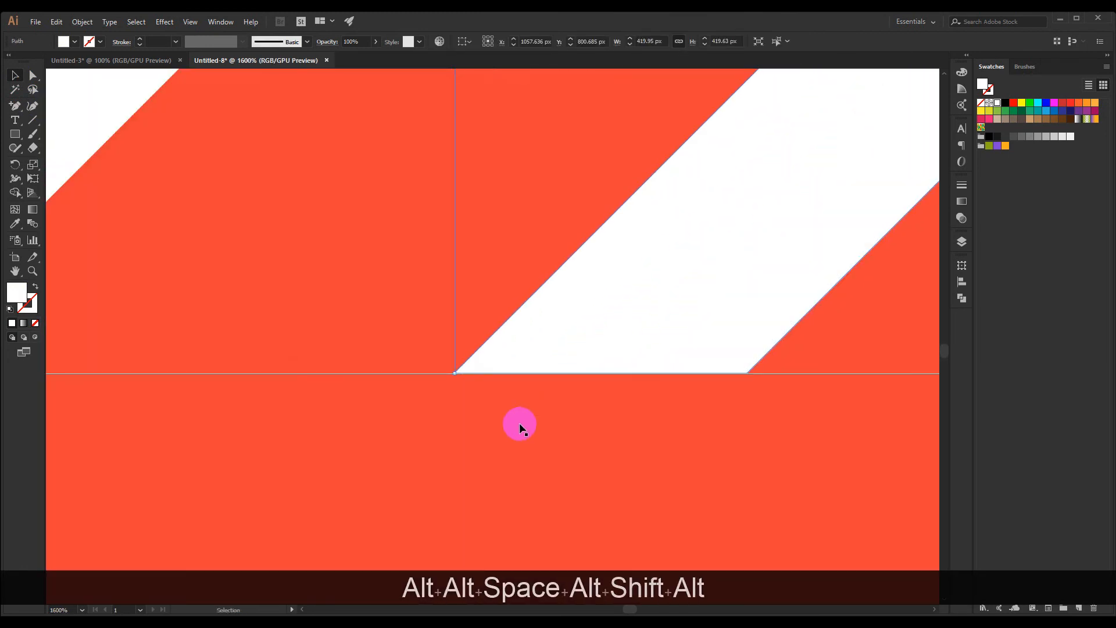
left_click(519, 425)
scroll(503, 403, "up", 1)
left_click_drag(497, 333, 445, 329)
scroll(442, 326, "down", 9)
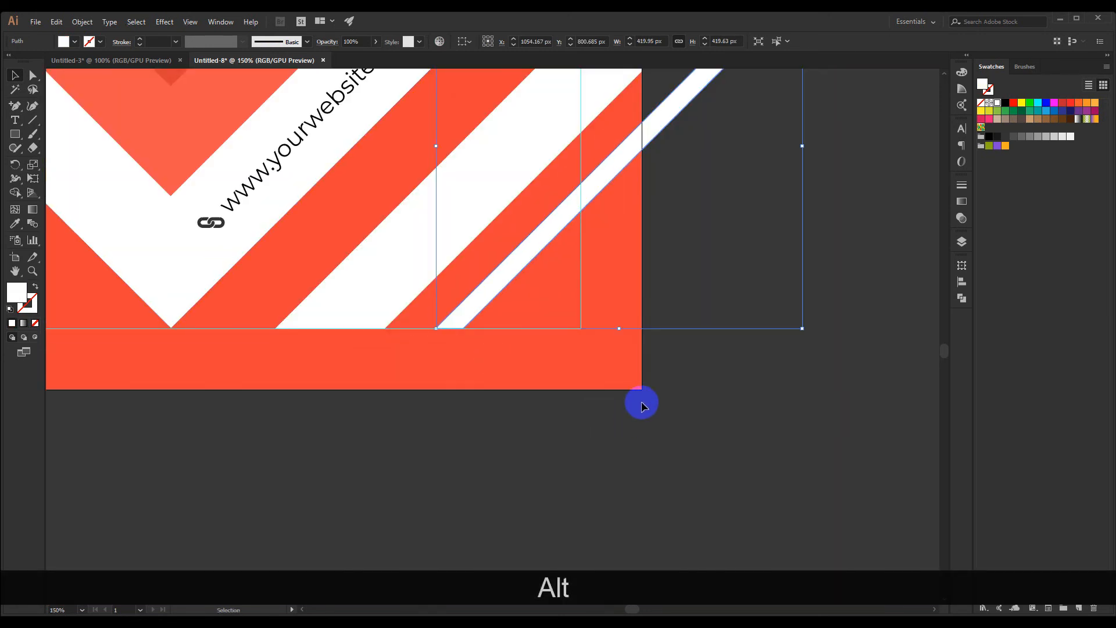
Examine the whole post and the spacing between the wide and thin white strips
key("z")
left_click_drag(715, 421, 509, 401)
key("space")
left_click(69, 122)
key("space")
left_click_drag(556, 356, 585, 374)
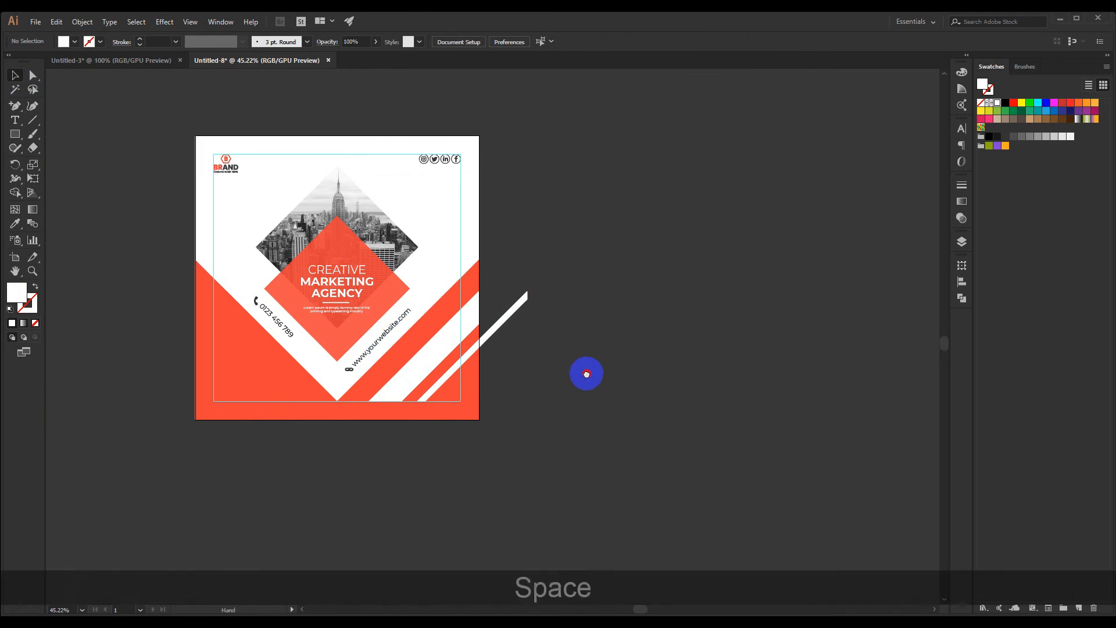
scroll(500, 378, "up", 2)
key("space")
left_click_drag(522, 402, 534, 395)
scroll(534, 395, "up", 1)
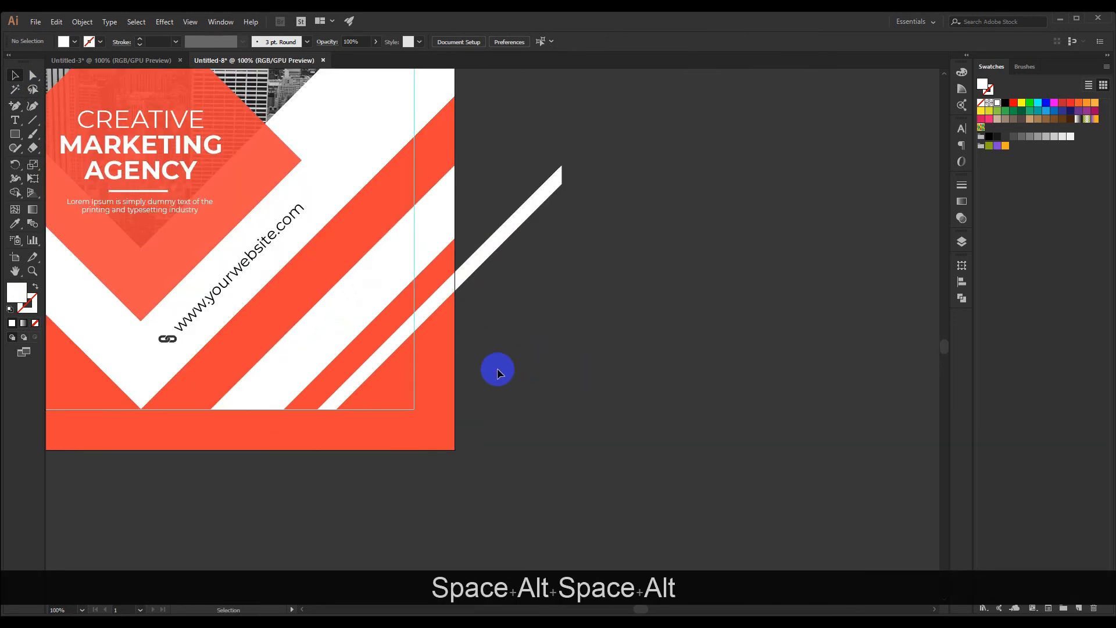
Trim the part of the thin white strip that overhangs the artboard's right edge using Shape Builder with the orange shape
left_click(442, 333, "shift")
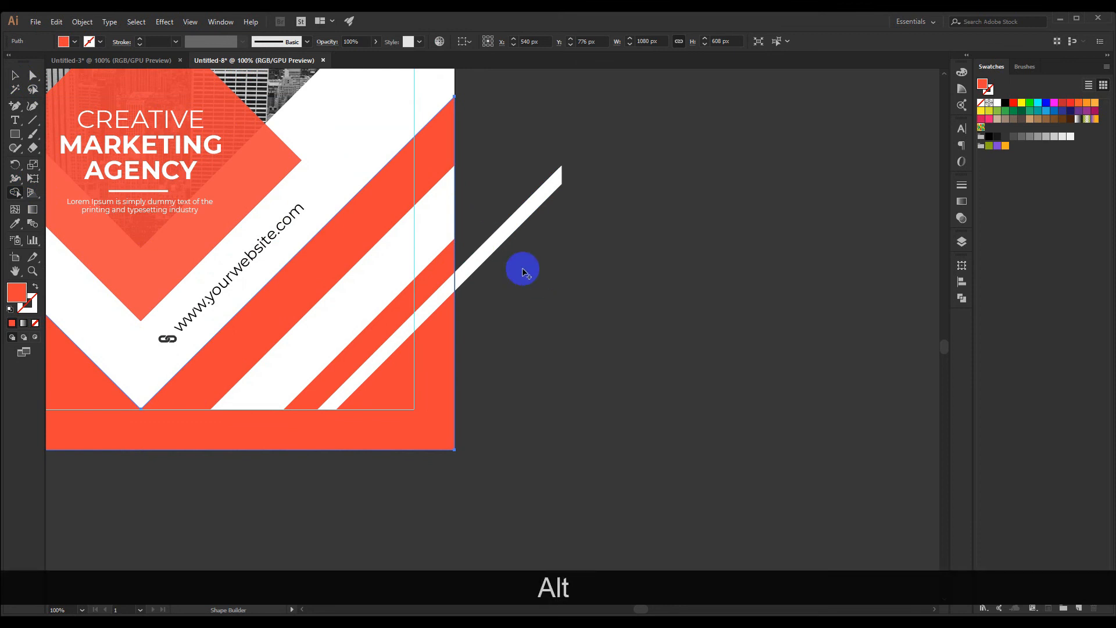
left_click(15, 76)
left_click(539, 326)
left_click(437, 323)
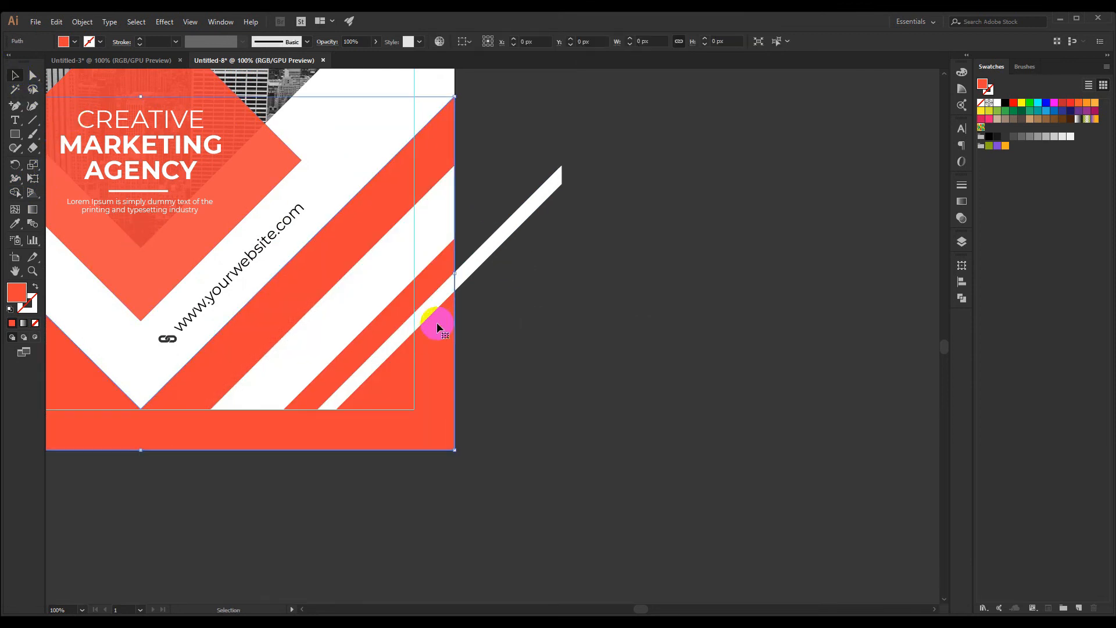
left_click(436, 314, "shift")
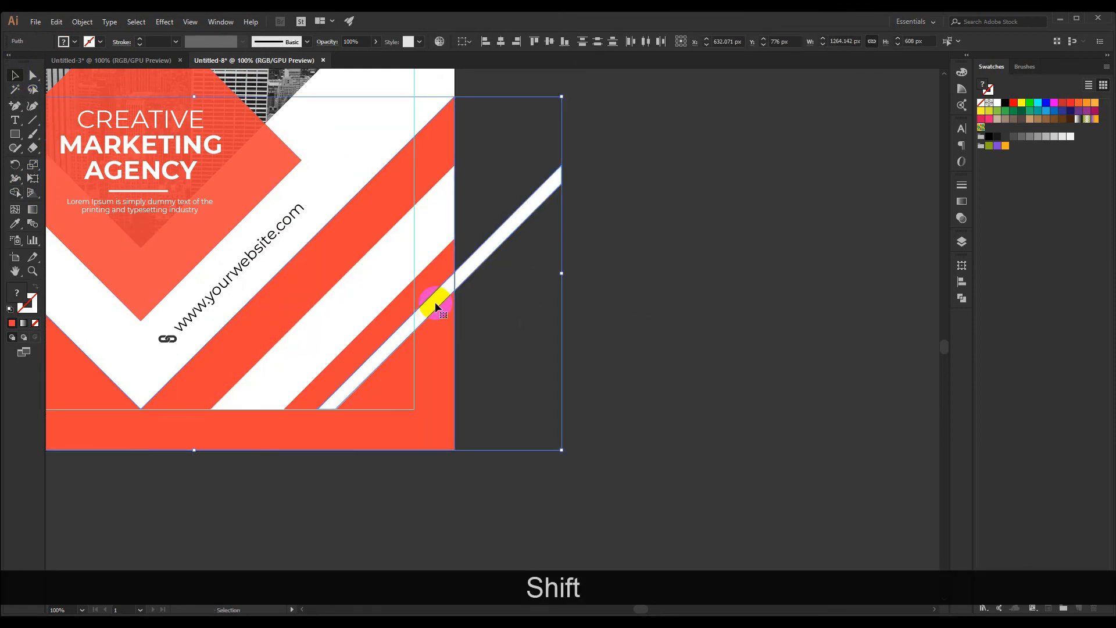
left_click(483, 337)
left_click(446, 341)
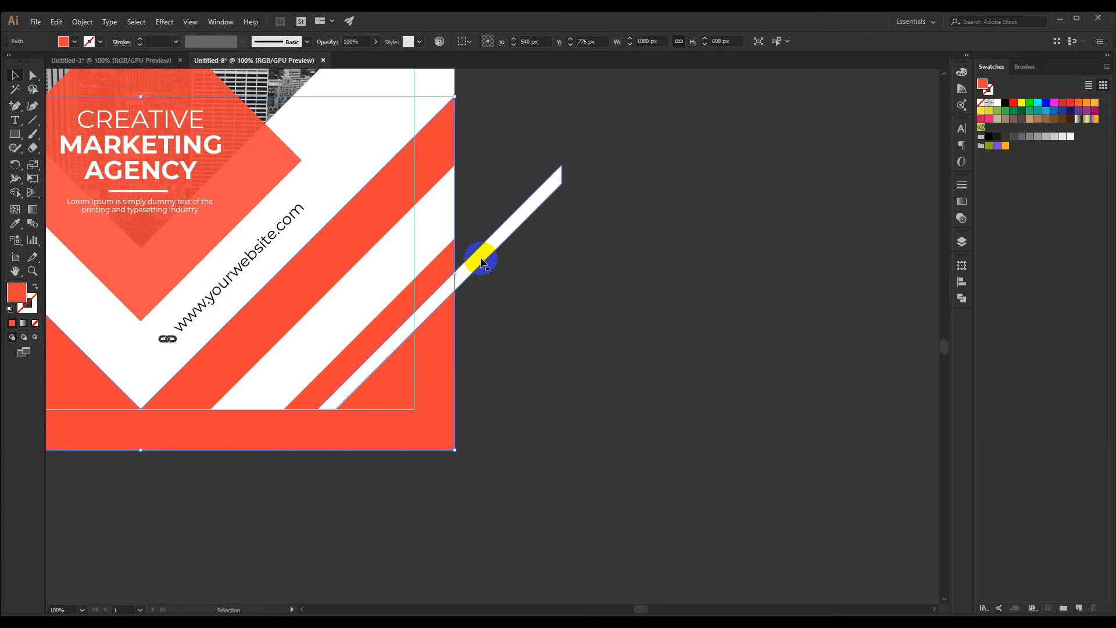
left_click(477, 266, "shift")
left_click(15, 192)
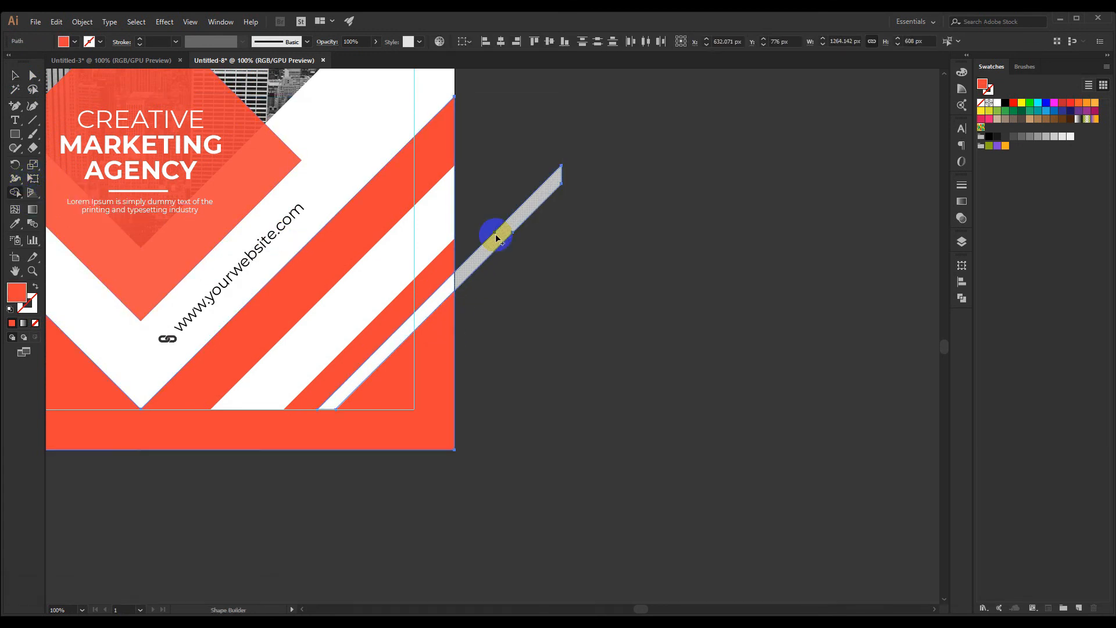
left_click(493, 236, "alt")
left_click(15, 76)
Group the wide and thin white strips in the post's lower-right area
scroll(605, 269, "down", 2)
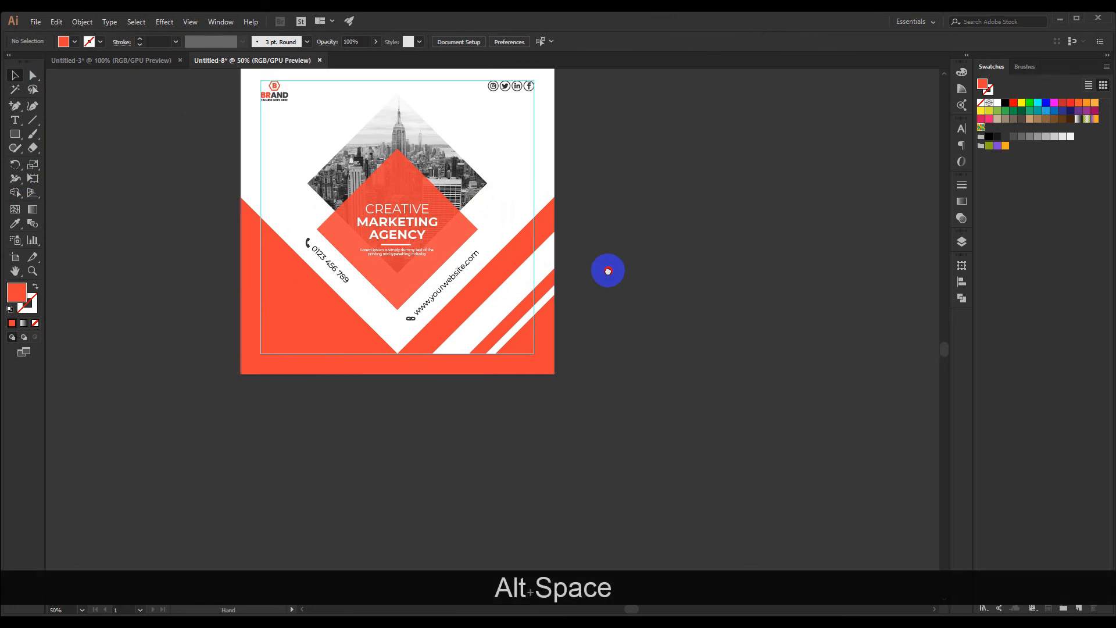
scroll(598, 273, "up", 1)
left_click(525, 332)
left_click(512, 305, "shift")
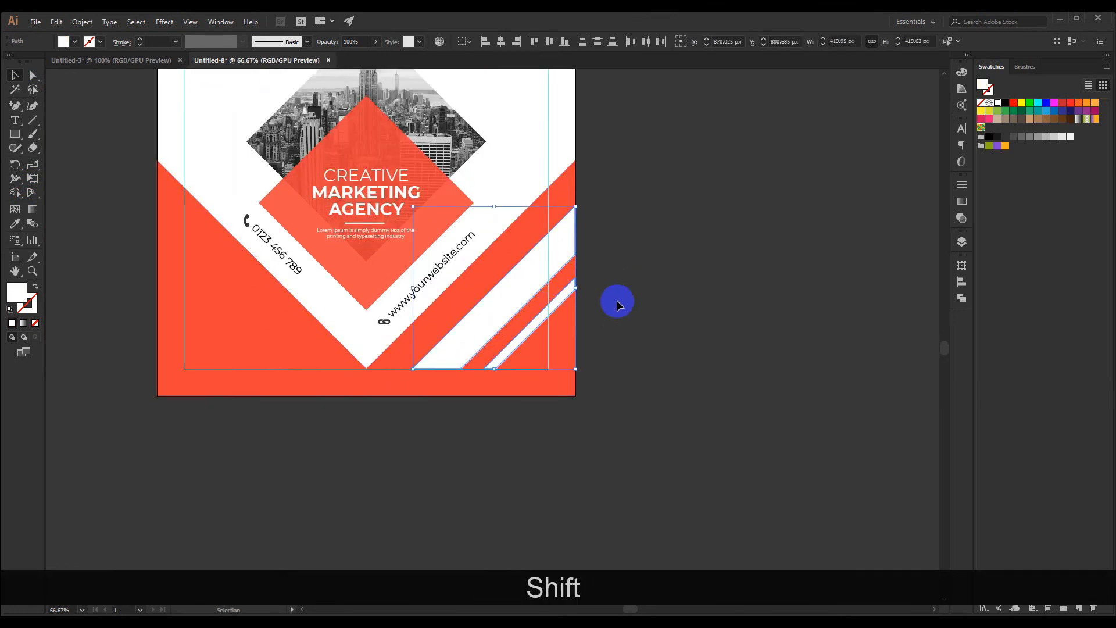
right_click(523, 285)
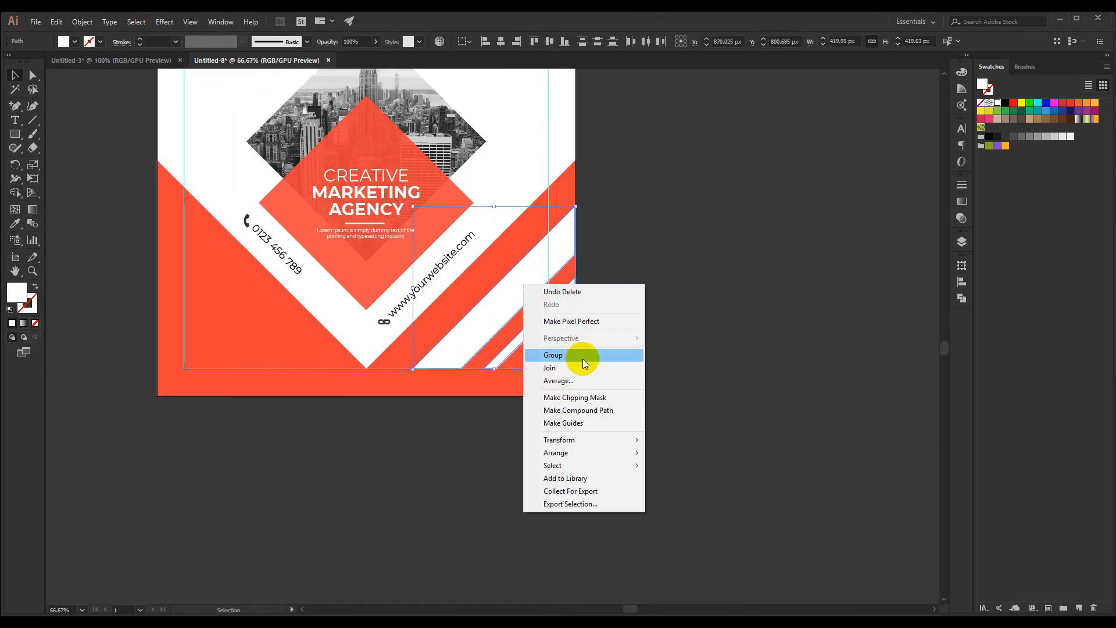
left_click(727, 403)
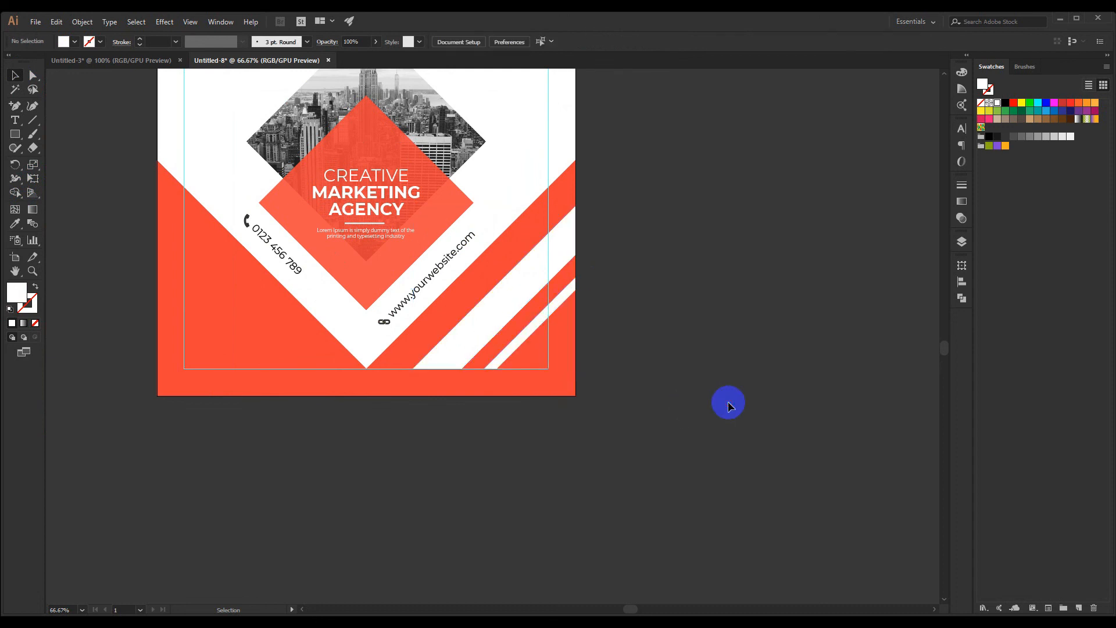
left_click(519, 340, "ctrl")
left_click(504, 302, "shift")
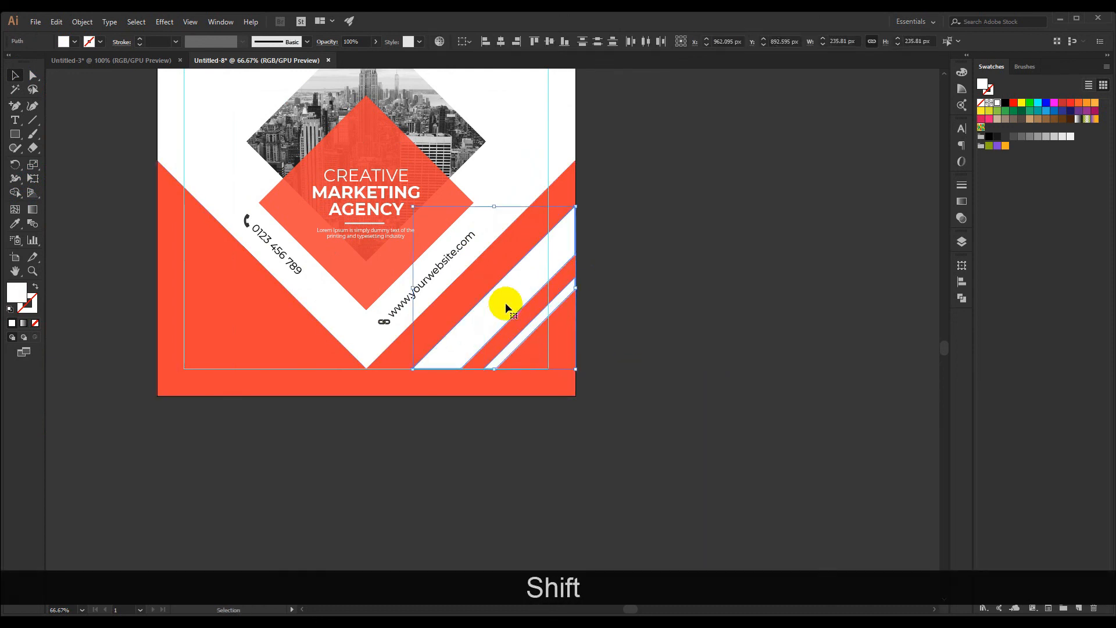
right_click(504, 301)
left_click(551, 371)
left_click(643, 358)
Create a copy of the strip group reflected across the vertical axis and move it to the post's lower-left orange area
left_click(525, 287)
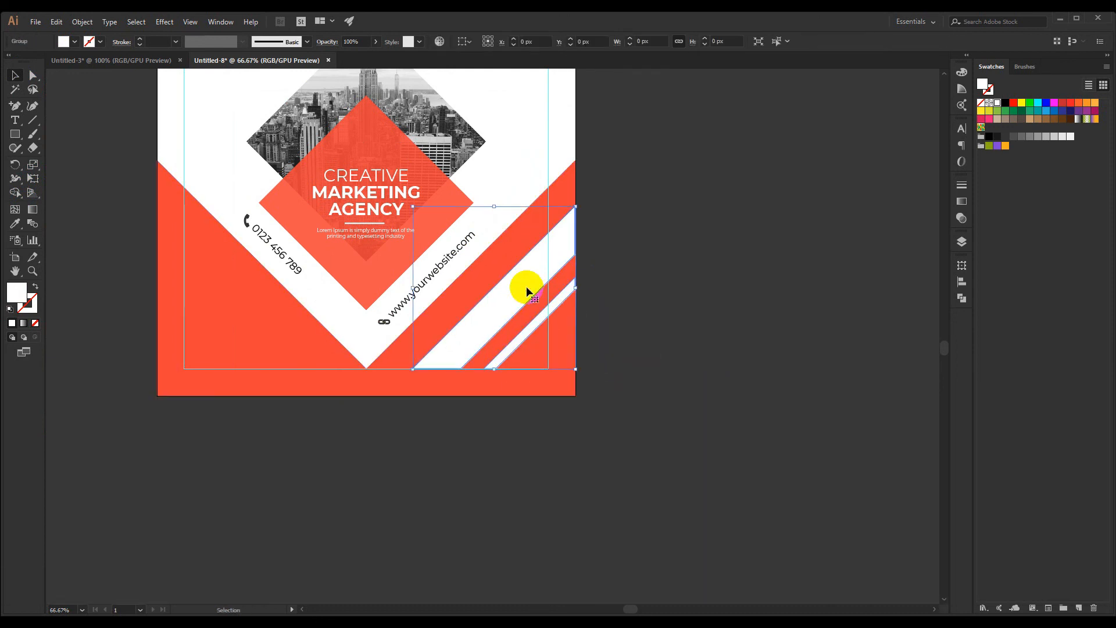
right_click(525, 287)
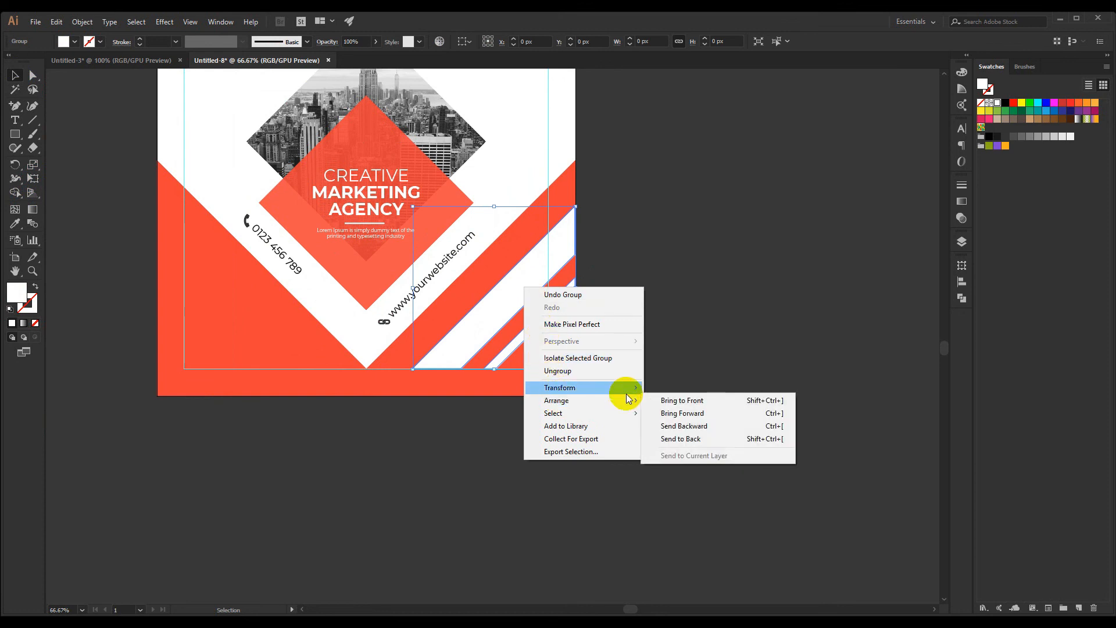
mouse_move(587, 387)
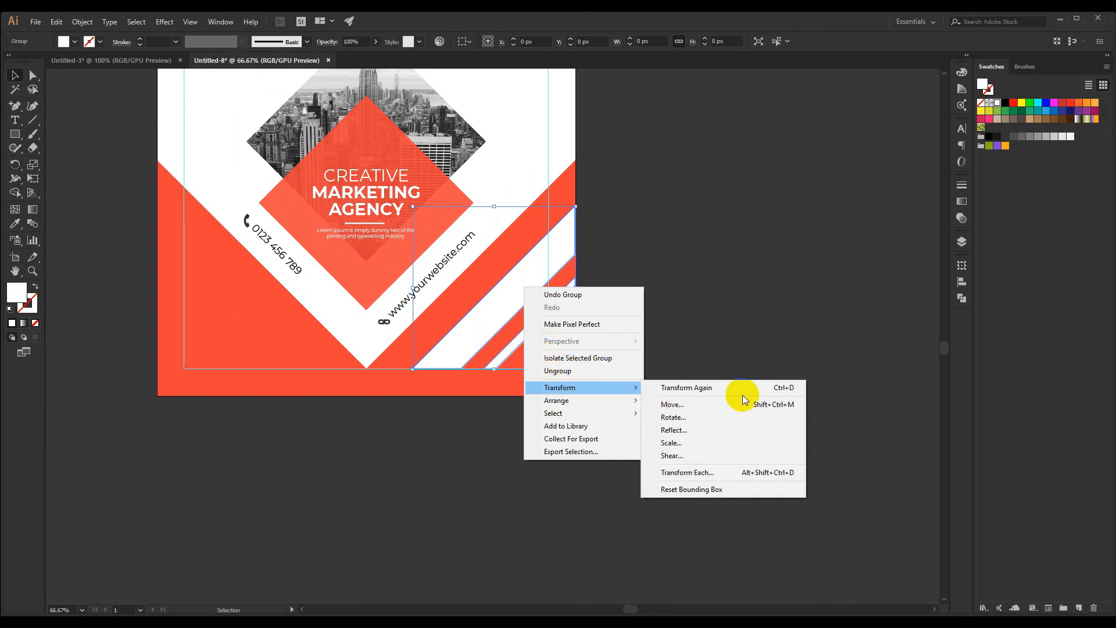
left_click(674, 430)
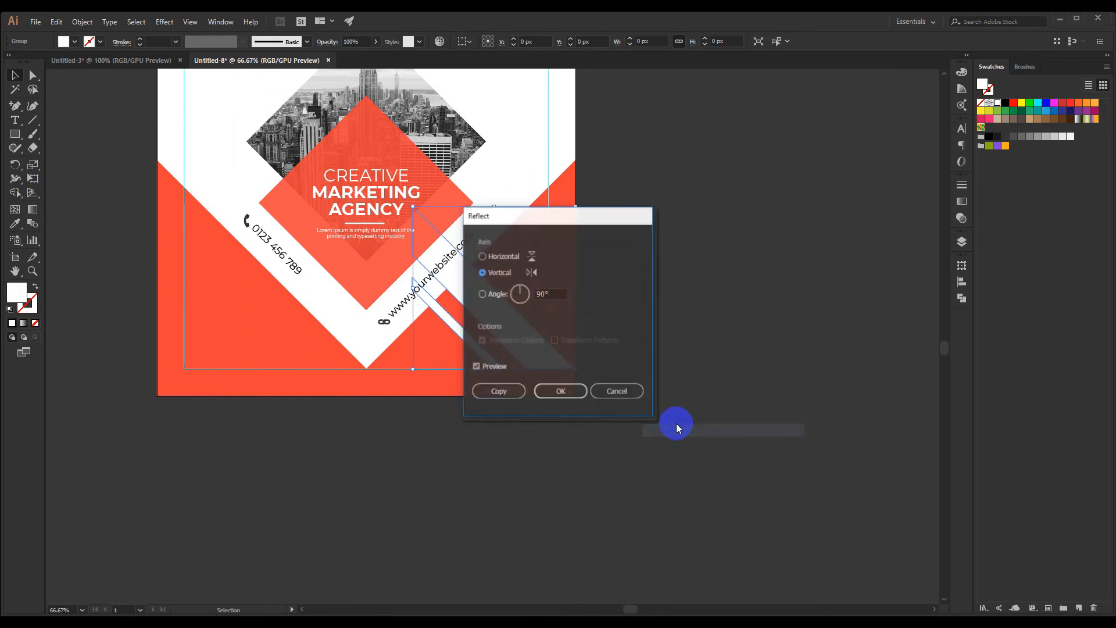
left_click(496, 394)
left_click_drag(500, 319, 248, 323)
left_click(140, 314)
Examine the post's symmetry, contact details and mirrored white strips at different magnifications
scroll(134, 316, "down", 2)
left_click_drag(93, 286, 230, 326)
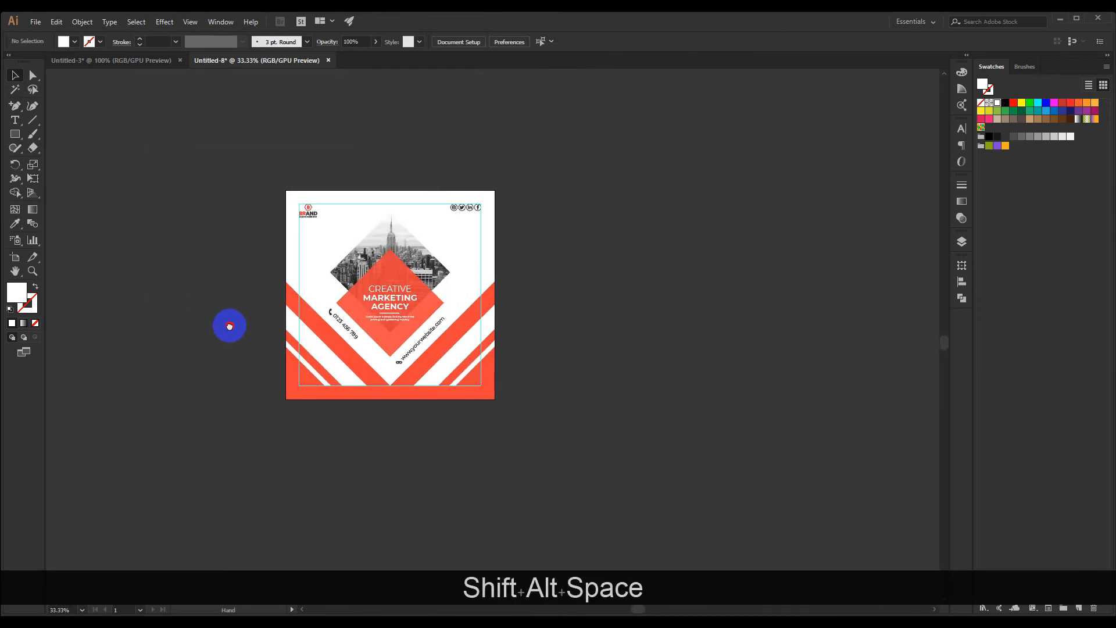
scroll(272, 285, "up", 2)
scroll(272, 285, "down", 2)
scroll(272, 285, "up", 2)
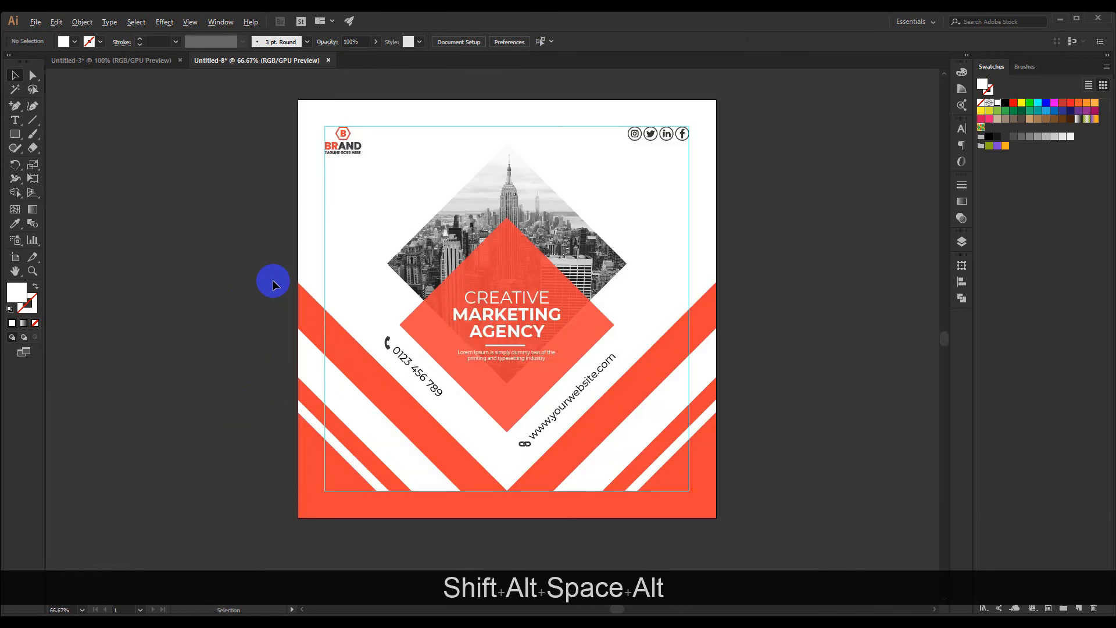
scroll(273, 284, "down", 1)
left_click_drag(694, 412, 671, 369)
scroll(467, 371, "up", 3)
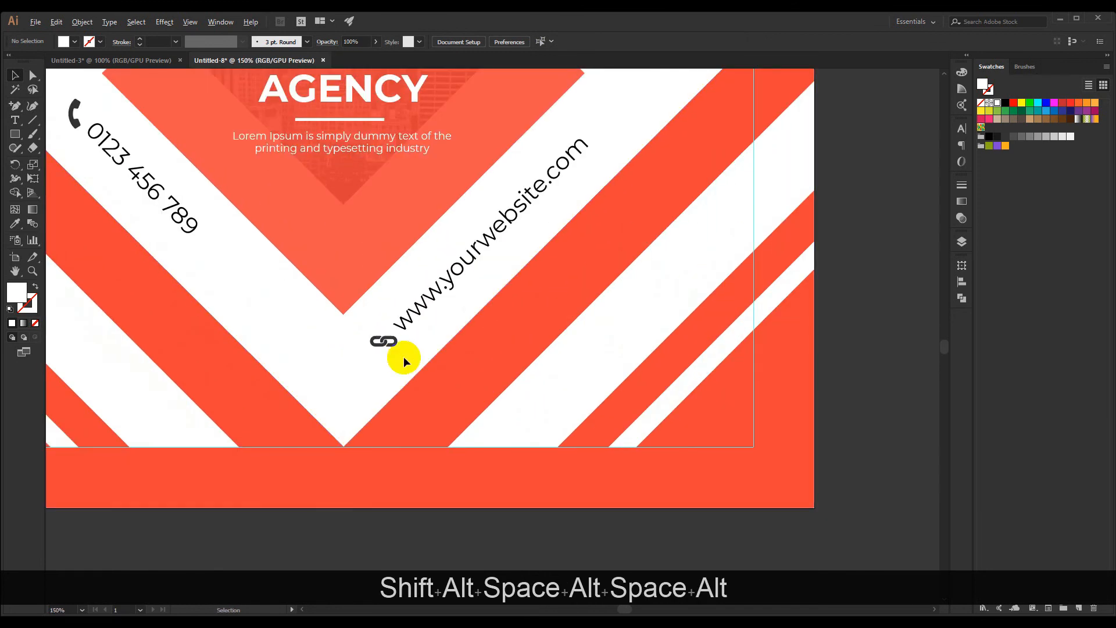
scroll(400, 353, "down", 3)
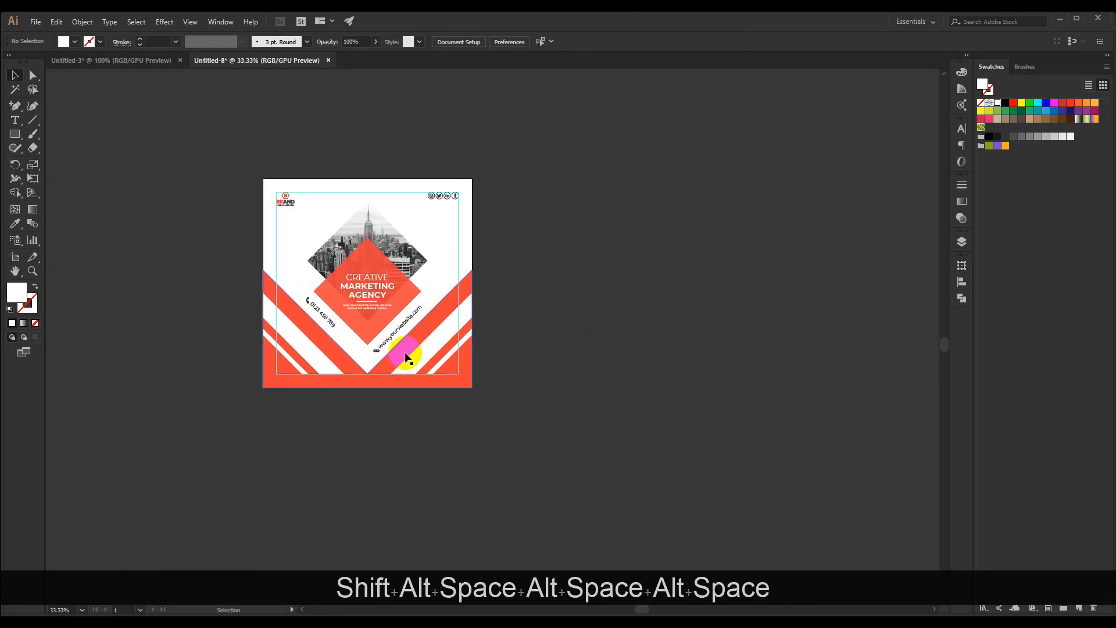
scroll(407, 349, "up", 3)
scroll(369, 353, "down", 3)
left_click_drag(556, 304, 613, 325)
scroll(648, 346, "down", 3)
scroll(651, 328, "up", 3)
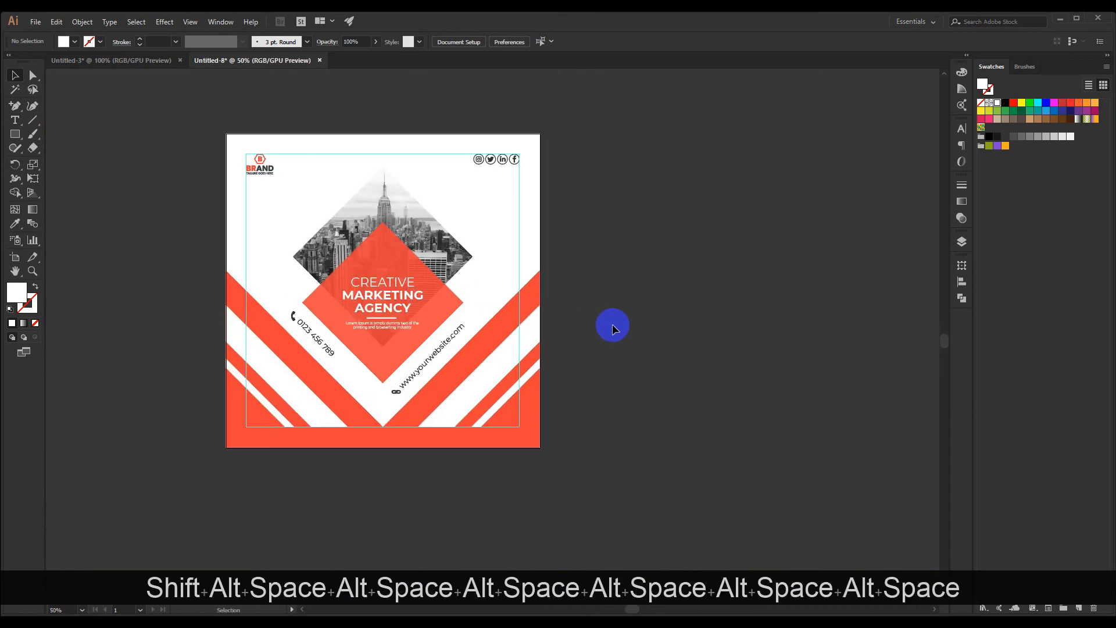
Unlock all objects in the document and hide the margin guides
key("ctrl")
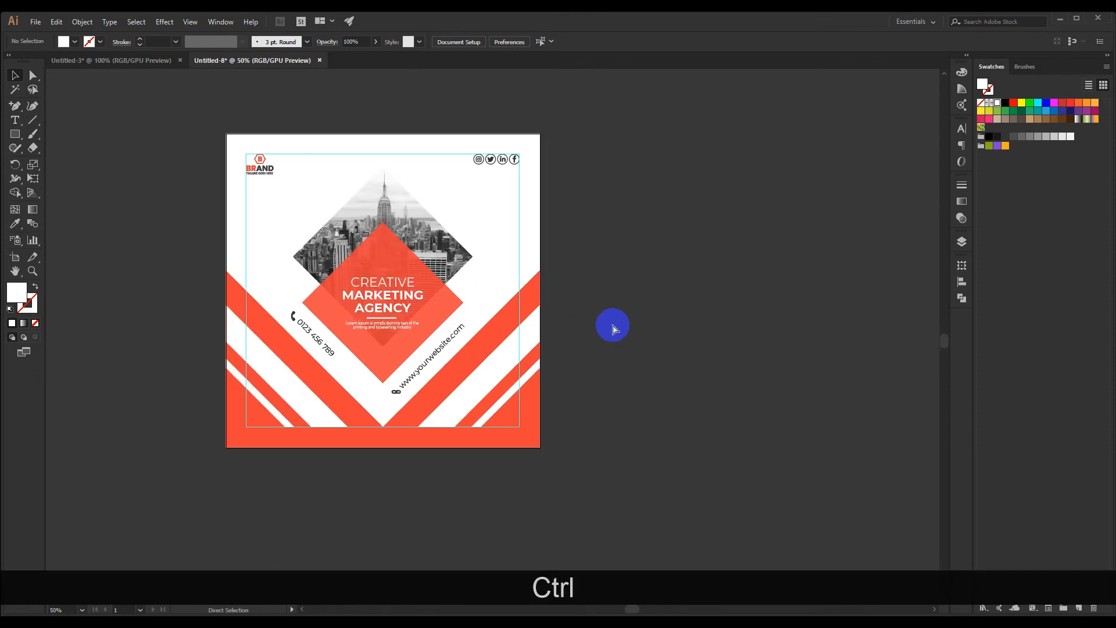
key("ctrl+alt+KP_2")
left_click(613, 325)
scroll(637, 381, "down", 1)
scroll(632, 376, "up", 1)
left_click_drag(647, 316, 635, 308)
key("ctrl+semicolon")
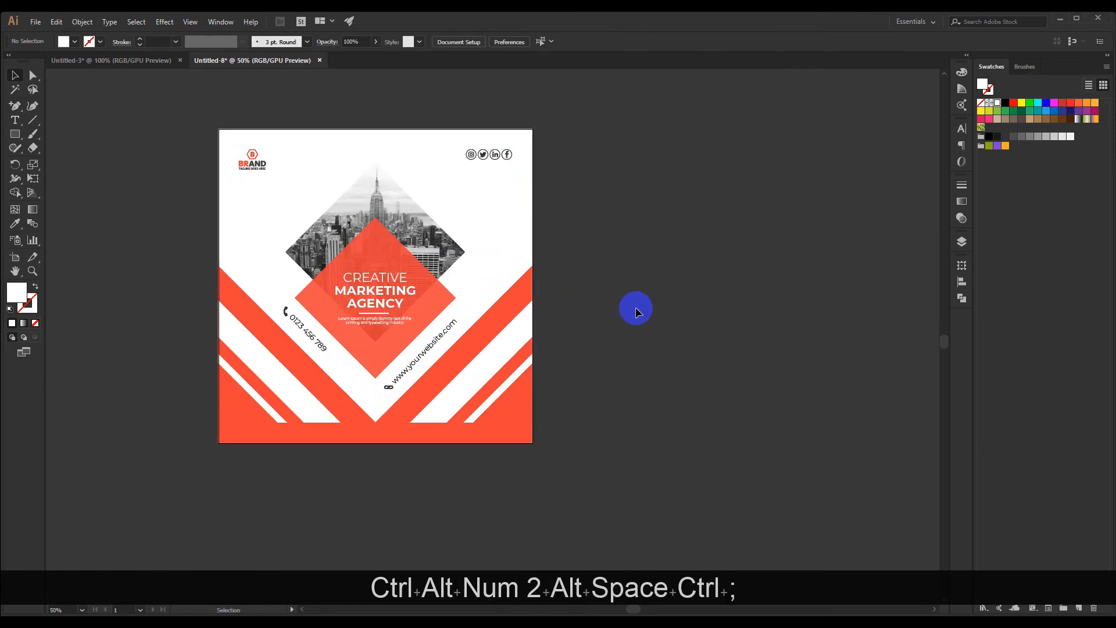
Select the entire post design and place a duplicate level with it, to the right of the artboard
scroll(636, 312, "down", 1)
left_click_drag(686, 304, 576, 291)
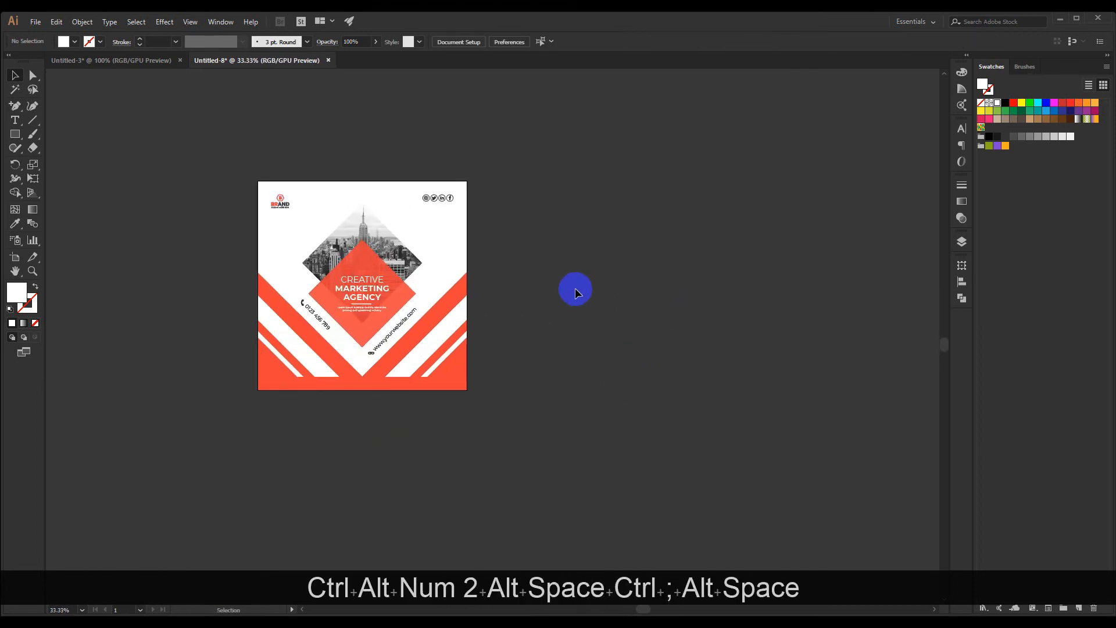
scroll(515, 254, "up", 1)
left_click_drag(214, 277, 429, 442)
left_click_drag(289, 347, 632, 348)
left_click(937, 359)
left_click_drag(880, 363, 710, 322)
scroll(755, 368, "down", 1)
scroll(675, 332, "up", 1)
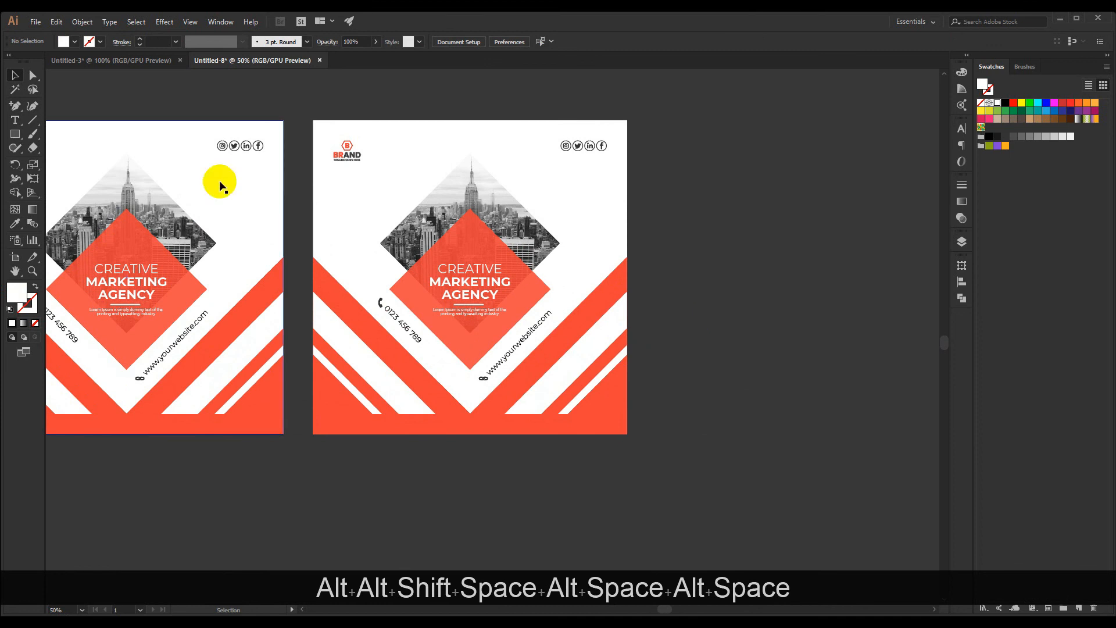
Recolor the duplicate post's orange-red shapes, center diamond and logo accents with the light blue swatch
left_click(15, 91)
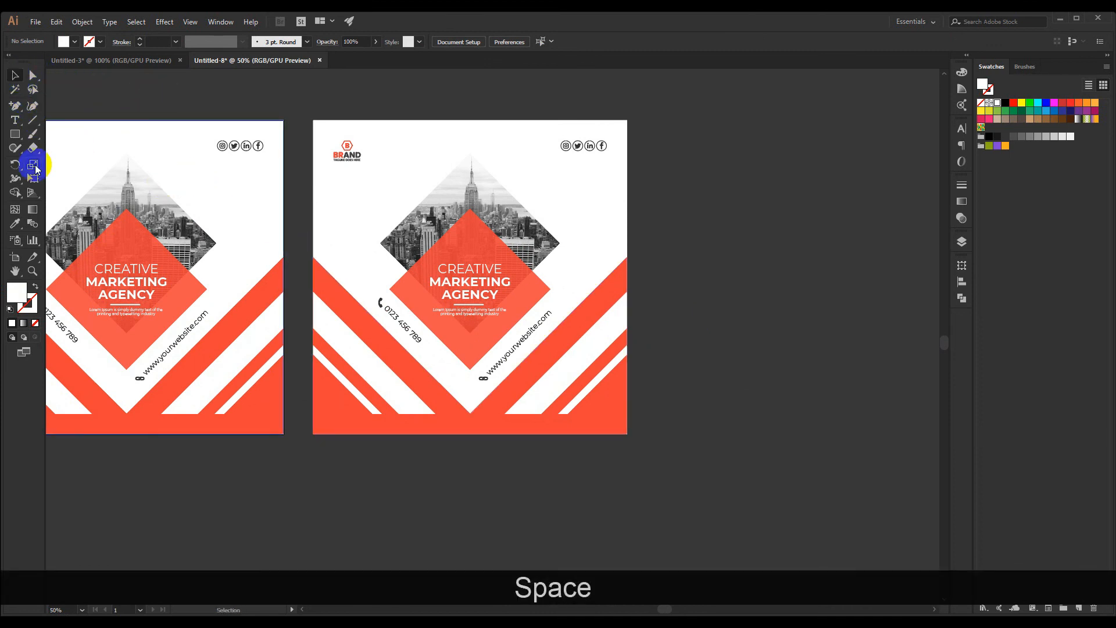
left_click(15, 222)
left_click(97, 210)
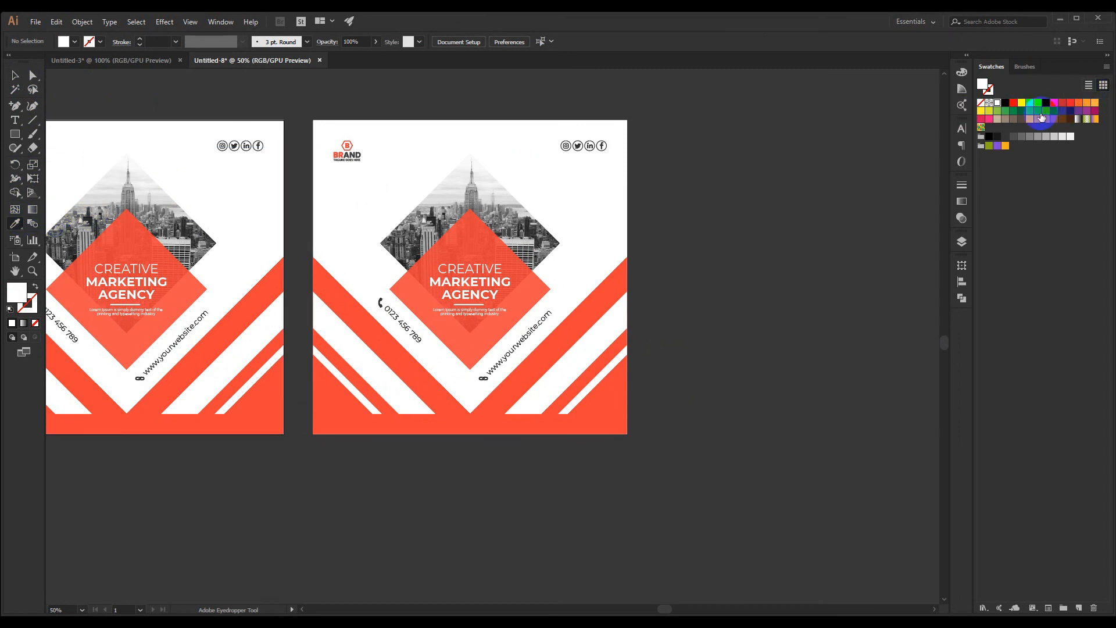
left_click(588, 303, "alt")
left_click(473, 260, "alt")
scroll(461, 231, "up", 1)
scroll(304, 120, "up", 4)
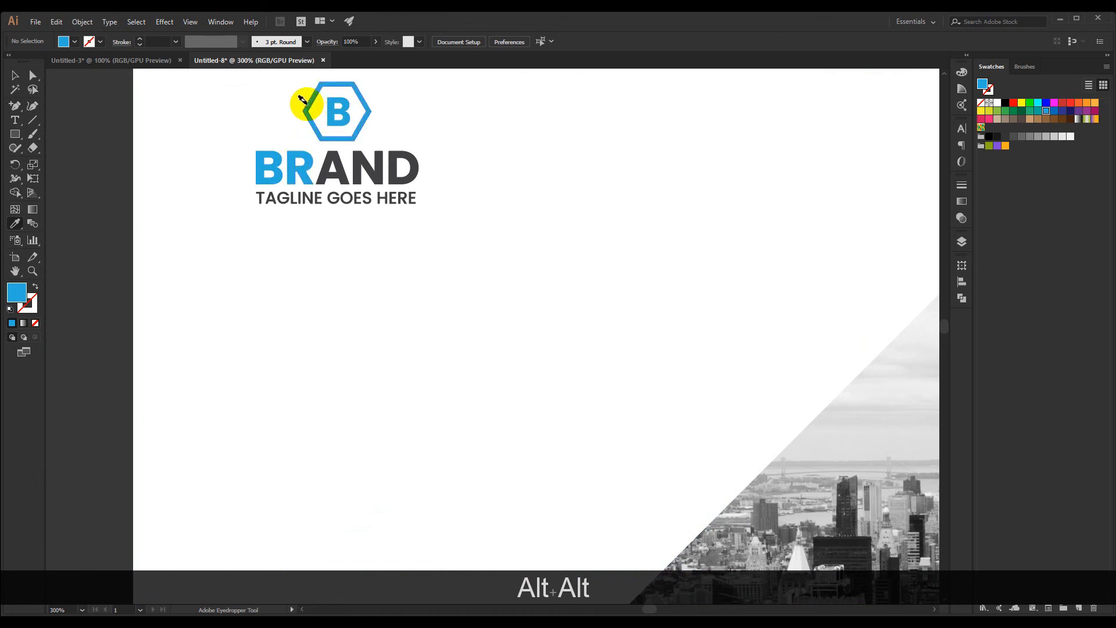
Examine the orange-red and blue versions of the post side by side
scroll(303, 102, "down", 5)
scroll(453, 197, "down", 1)
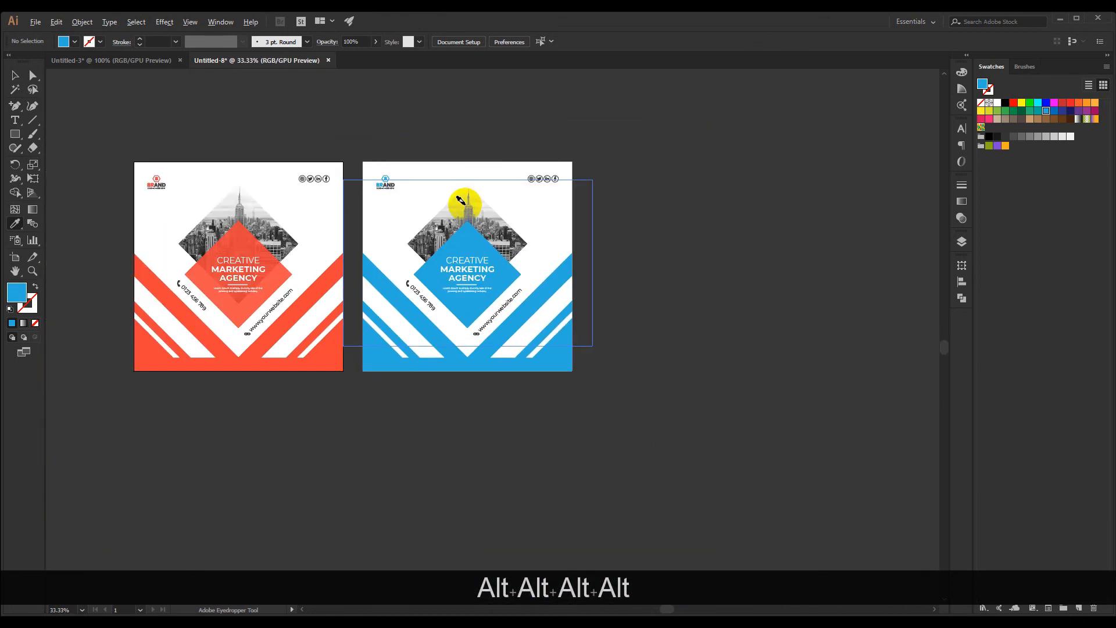
left_click_drag(165, 104, 250, 140)
scroll(351, 164, "up", 2)
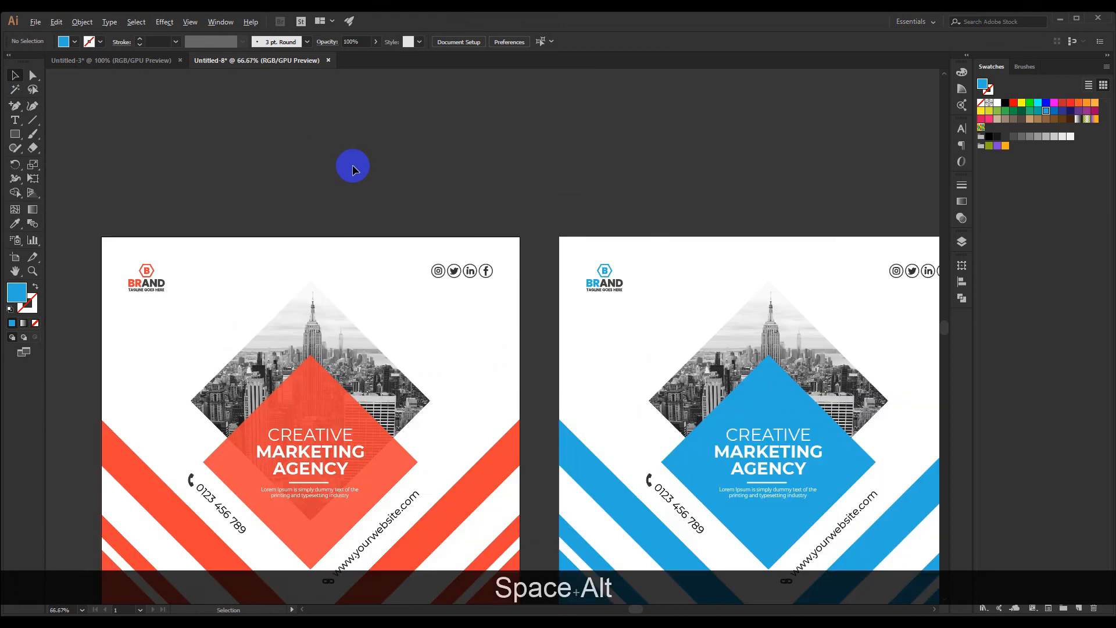
scroll(359, 167, "down", 1)
left_click_drag(476, 168, 435, 126)
scroll(437, 136, "down", 1)
scroll(437, 136, "up", 1)
scroll(437, 136, "down", 1)
scroll(437, 136, "up", 1)
left_click_drag(503, 132, 531, 117)
scroll(510, 120, "down", 1)
scroll(510, 120, "up", 1)
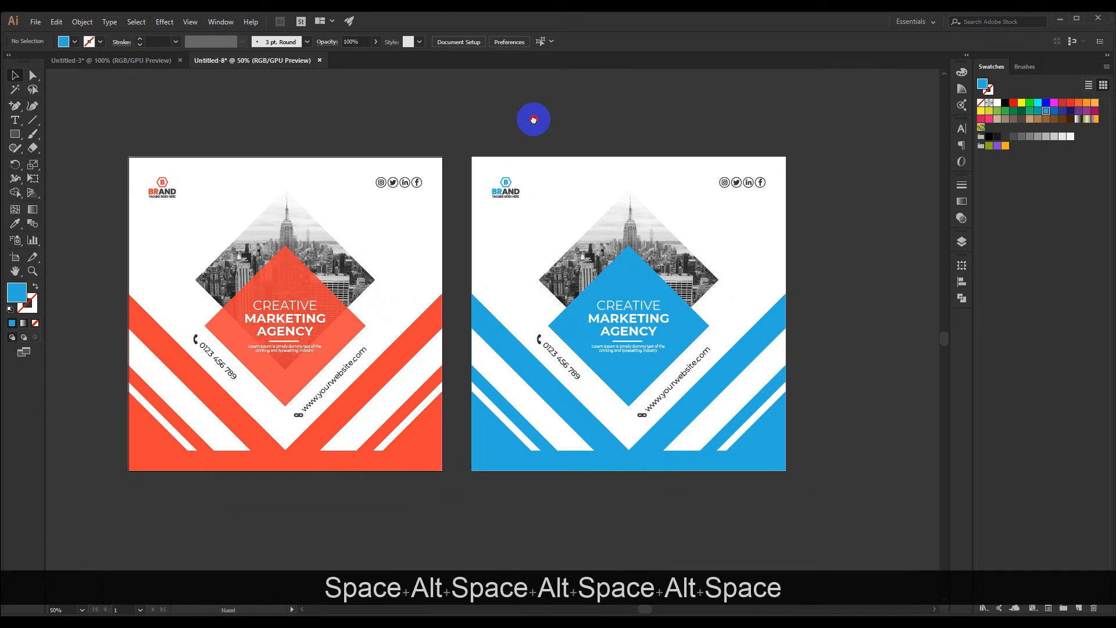
key("ctrl+KP_0")
scroll(506, 137, "down", 3)
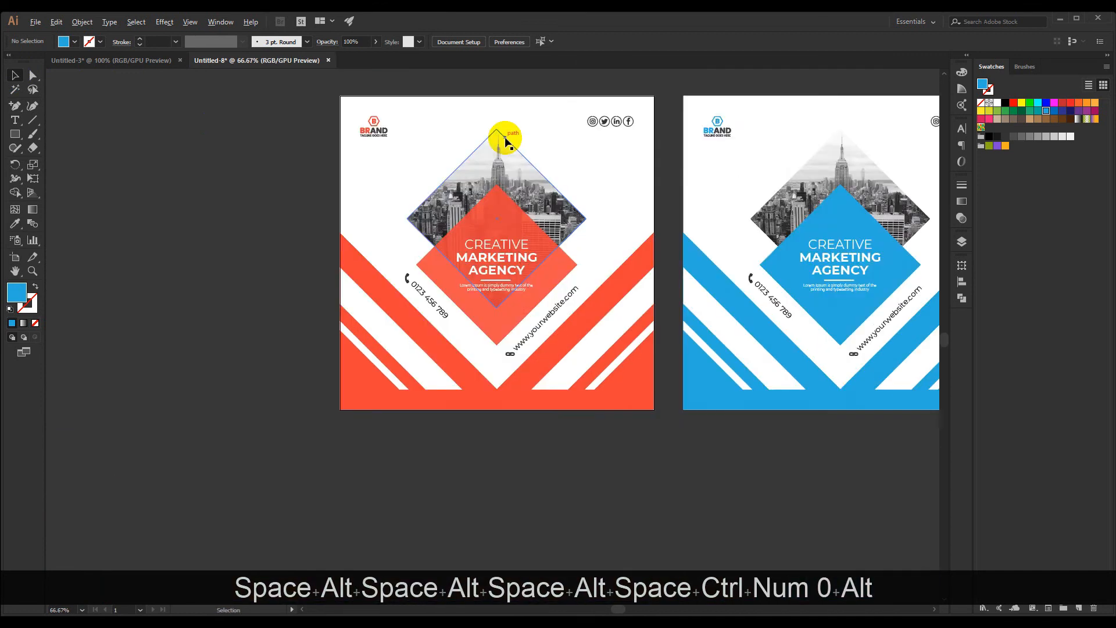
left_click_drag(628, 372, 468, 490)
scroll(470, 462, "up", 2)
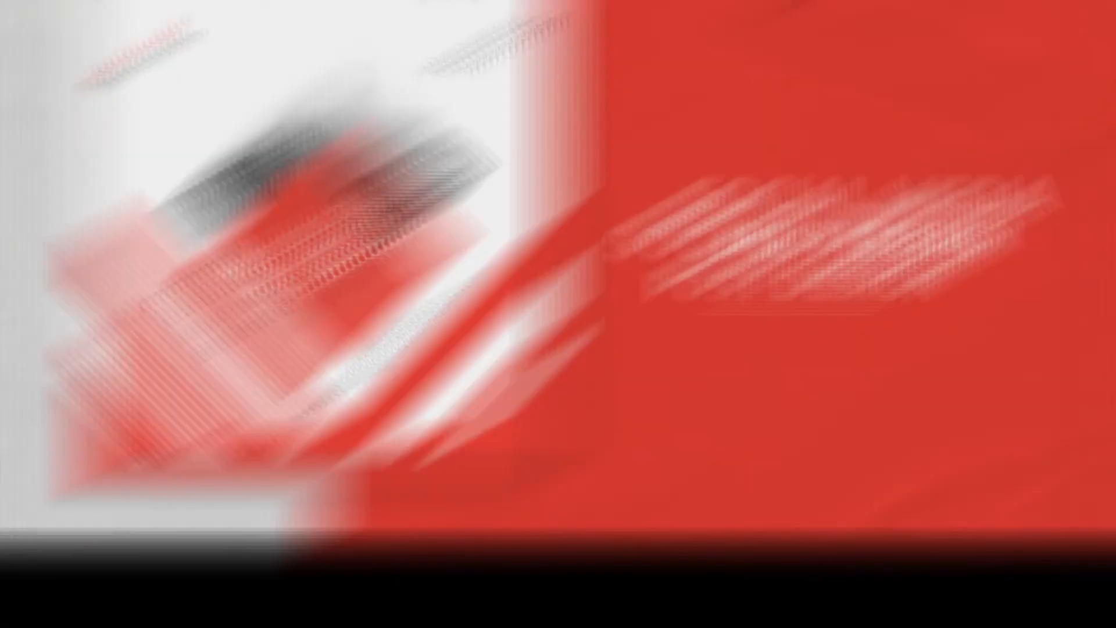